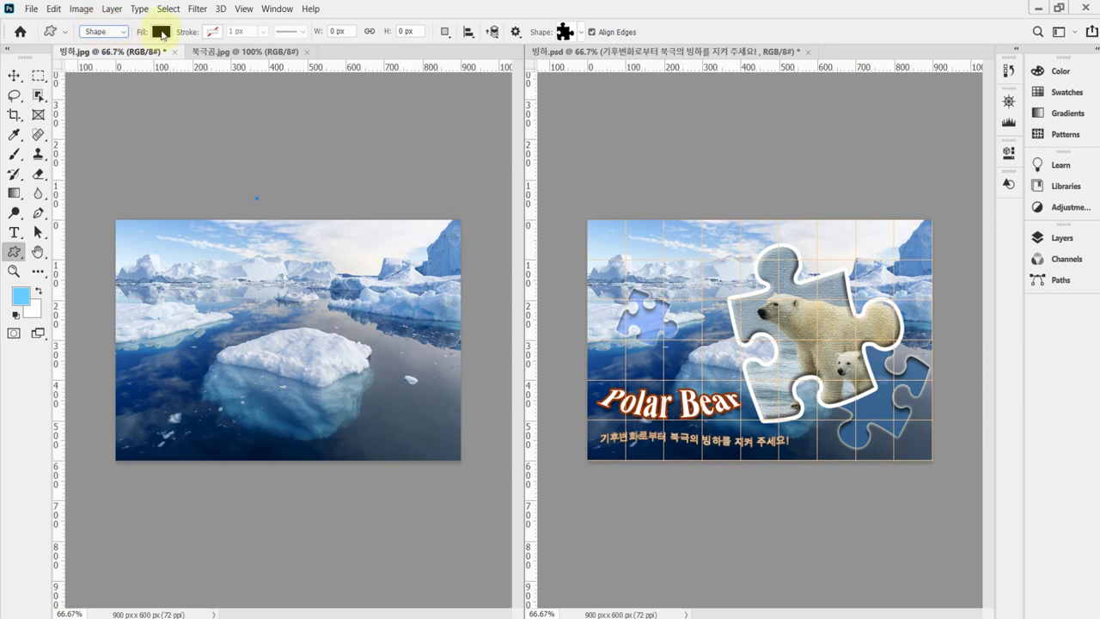
Step: Draw a black puzzle-piece custom shape from the Objects set, about 413 × 414 px, over the iceberg in 빙하.jpg
{"action": "left_click", "coordinate": [580, 33]}
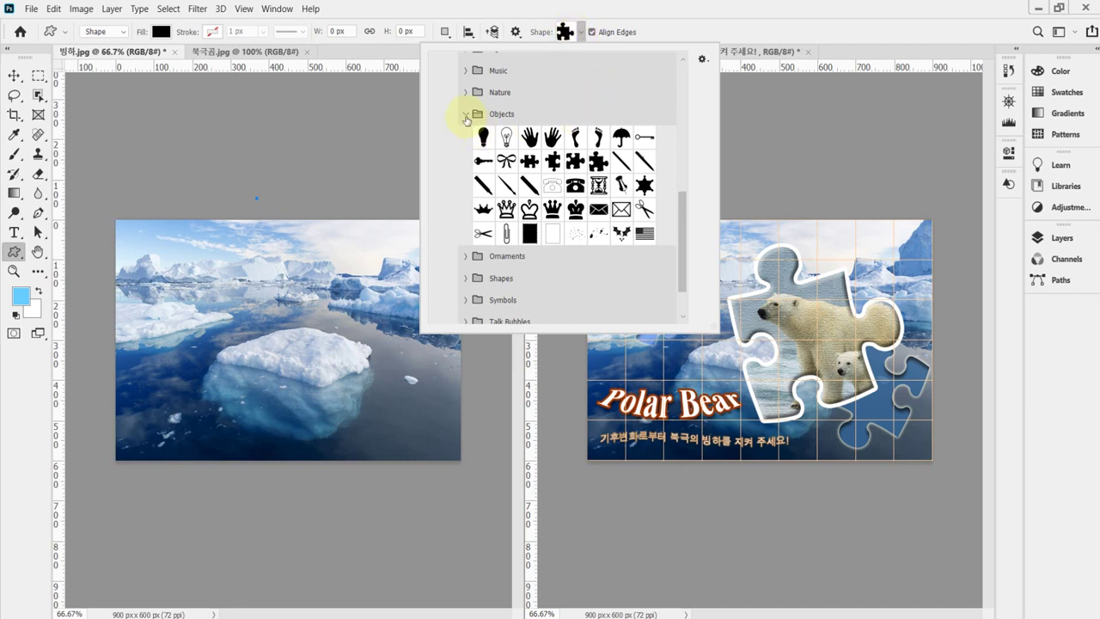
{"action": "left_click", "coordinate": [595, 163]}
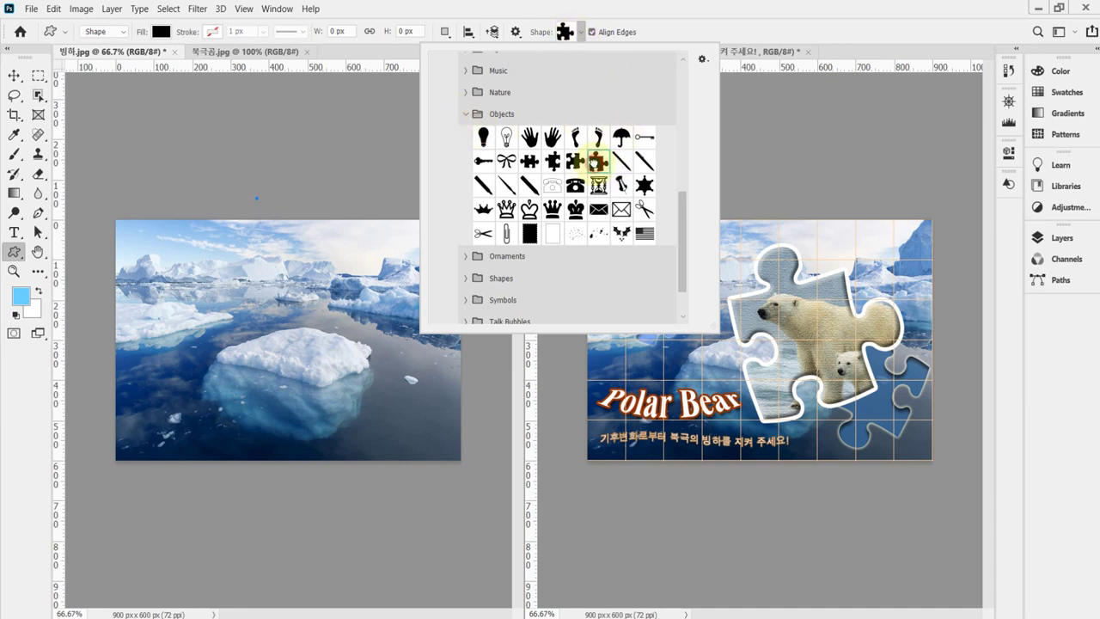
{"action": "left_click", "coordinate": [643, 13]}
{"action": "left_click_drag", "start_coordinate": [295, 277], "coordinate": [479, 435]}
{"action": "left_click_drag", "start_coordinate": [393, 373], "coordinate": [387, 351]}
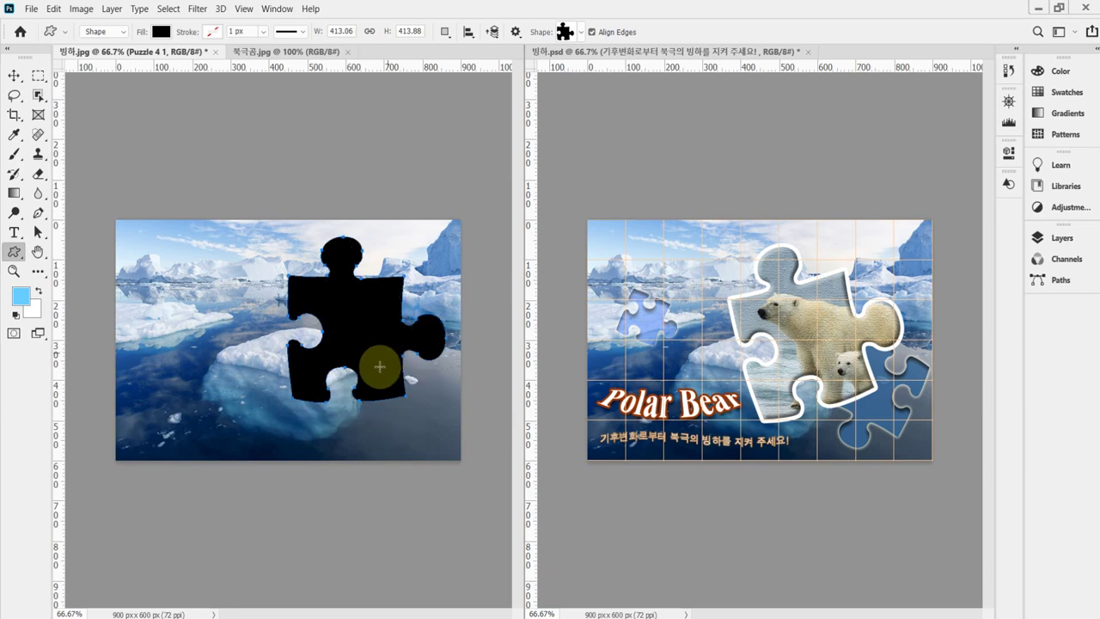
Step: Show the grid, then rotate the puzzle piece about -20.6°, scale it to about 98% and align it with the reference layout
{"action": "key", "text": "ctrl+apostrophe"}
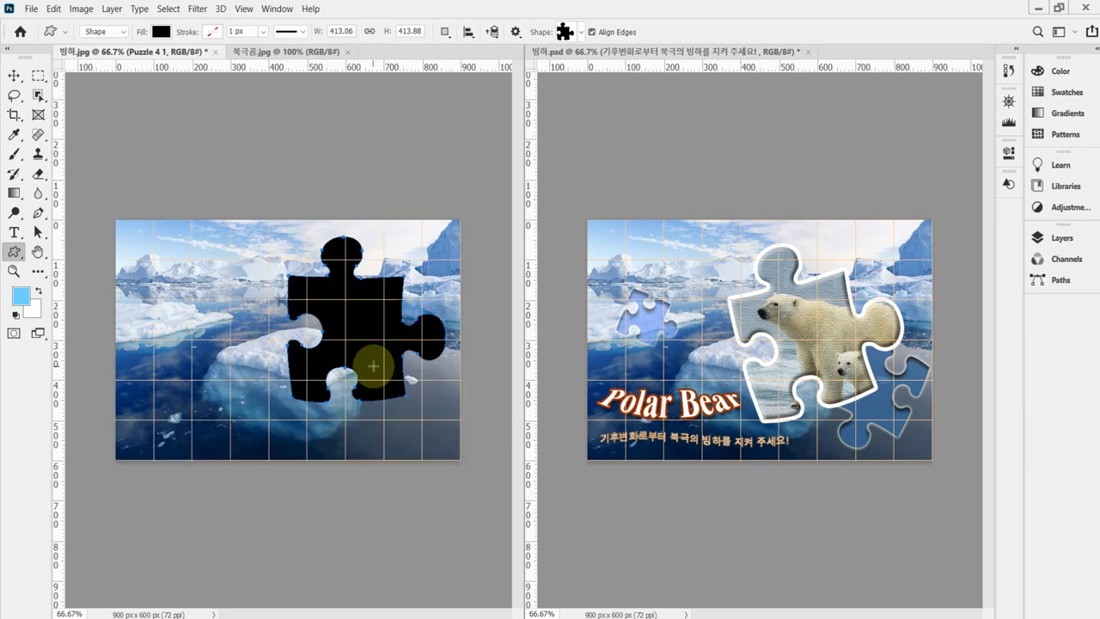
{"action": "key", "text": "ctrl+t"}
{"action": "mouse_move", "coordinate": [467, 432]}
{"action": "left_mouse_down"}
{"action": "mouse_move", "coordinate": [479, 387]}
{"action": "mouse_move", "coordinate": [462, 422]}
{"action": "left_mouse_up"}
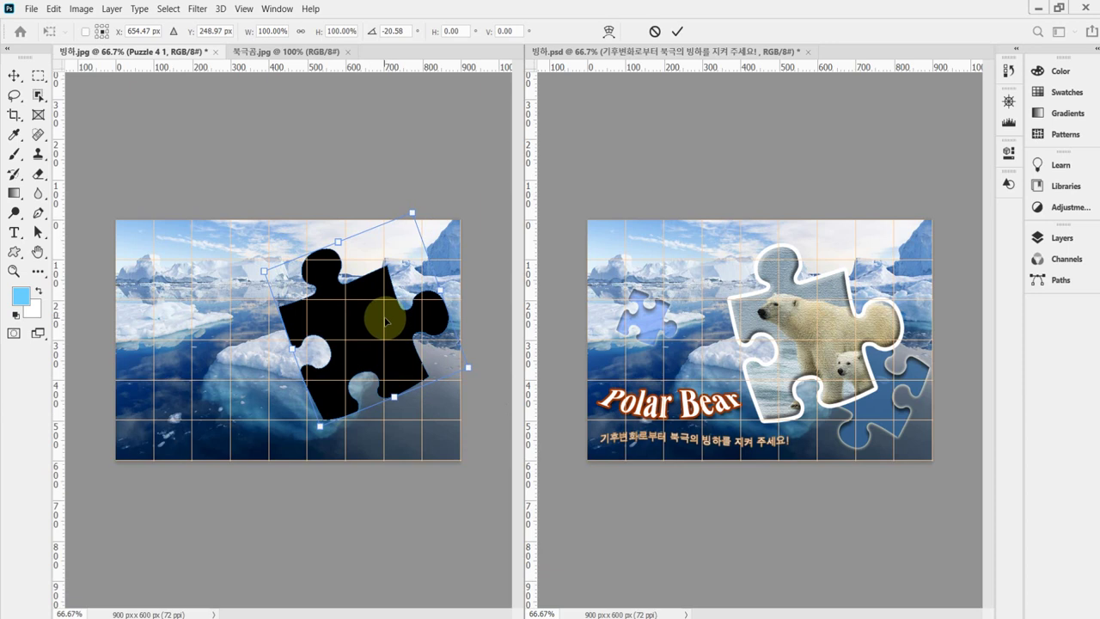
{"action": "left_click_drag", "start_coordinate": [384, 320], "coordinate": [371, 320]}
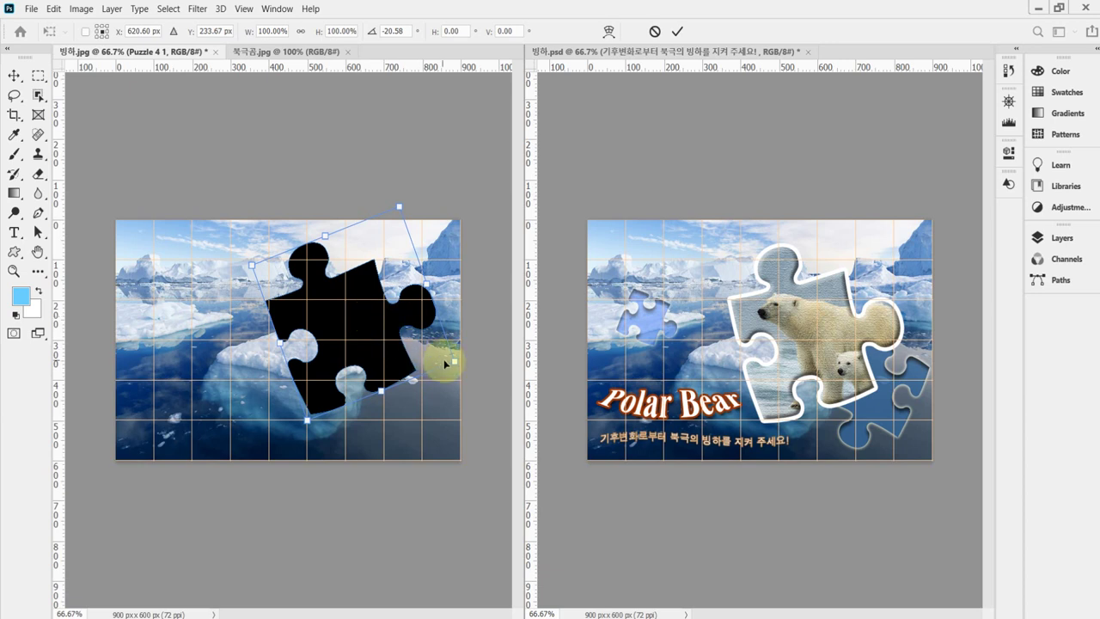
{"action": "left_click_drag", "start_coordinate": [450, 363], "coordinate": [446, 359]}
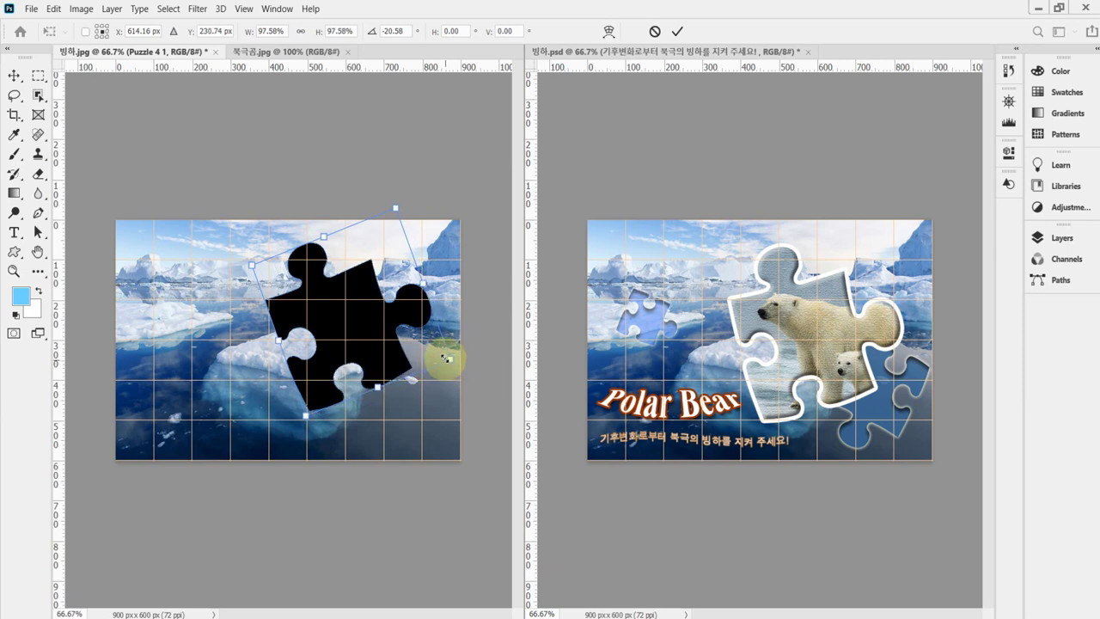
{"action": "left_click_drag", "start_coordinate": [371, 327], "coordinate": [364, 332]}
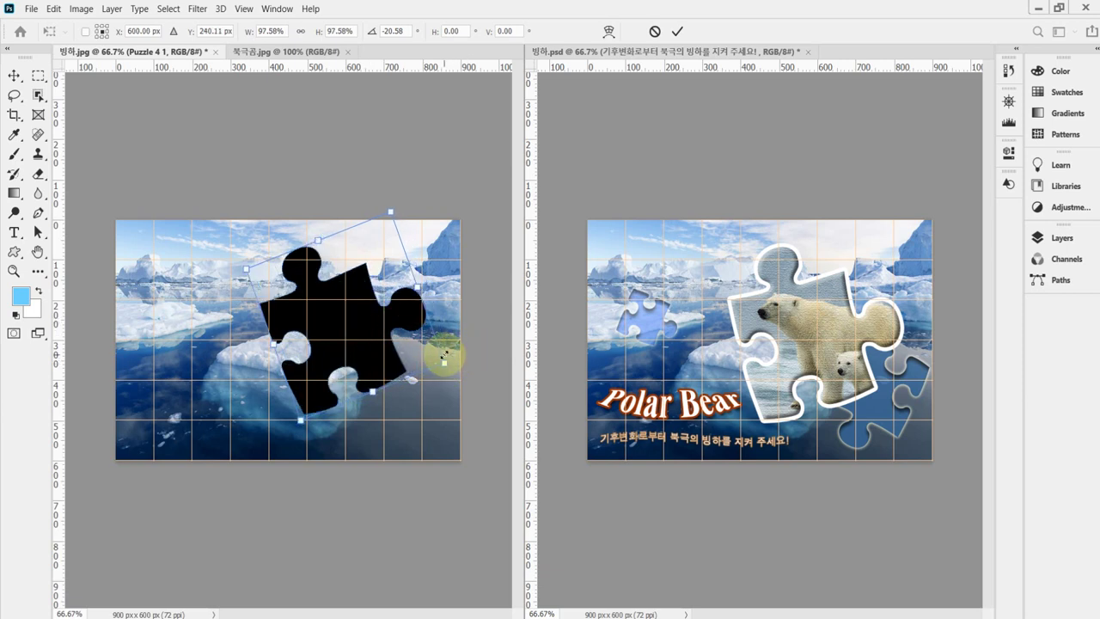
{"action": "left_click_drag", "start_coordinate": [444, 355], "coordinate": [446, 360]}
{"action": "key", "text": "Return"}
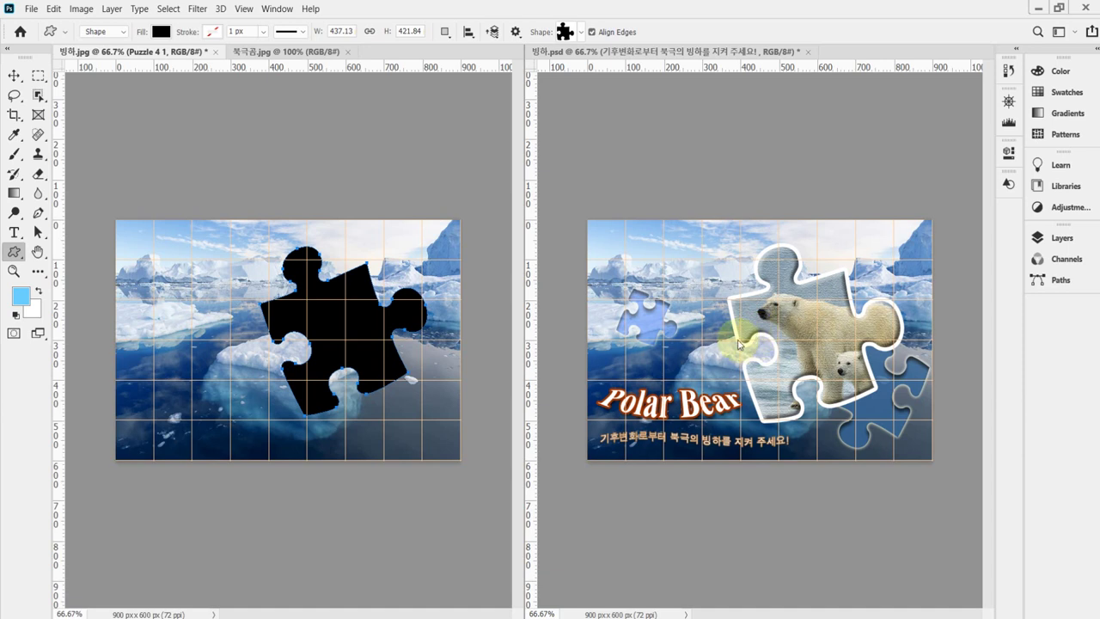
{"action": "left_click", "coordinate": [1065, 244]}
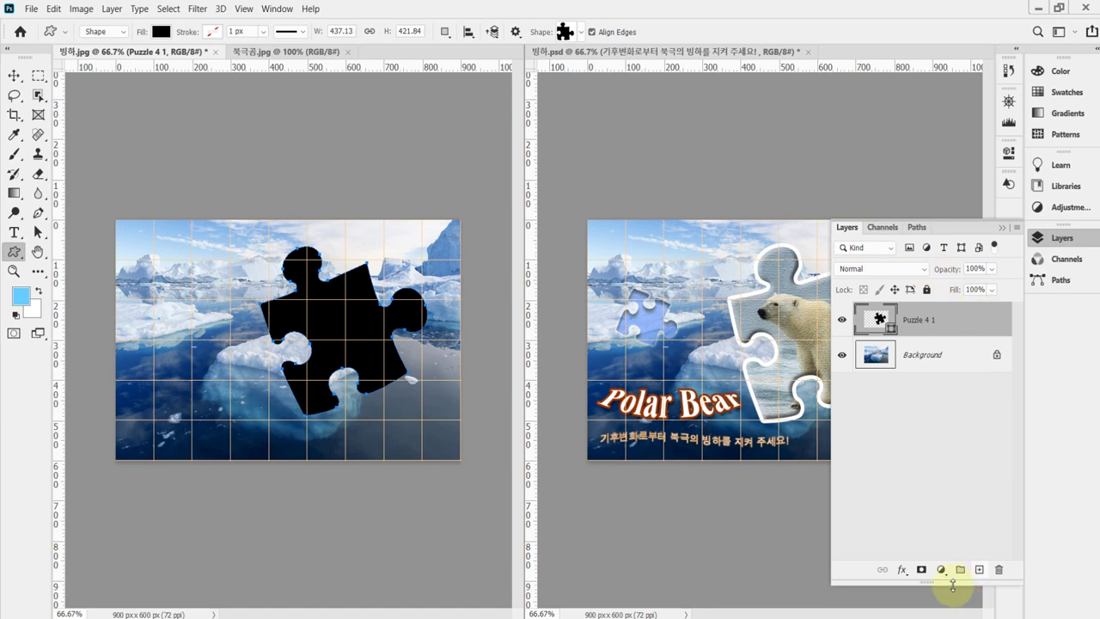
{"action": "left_click", "coordinate": [902, 570]}
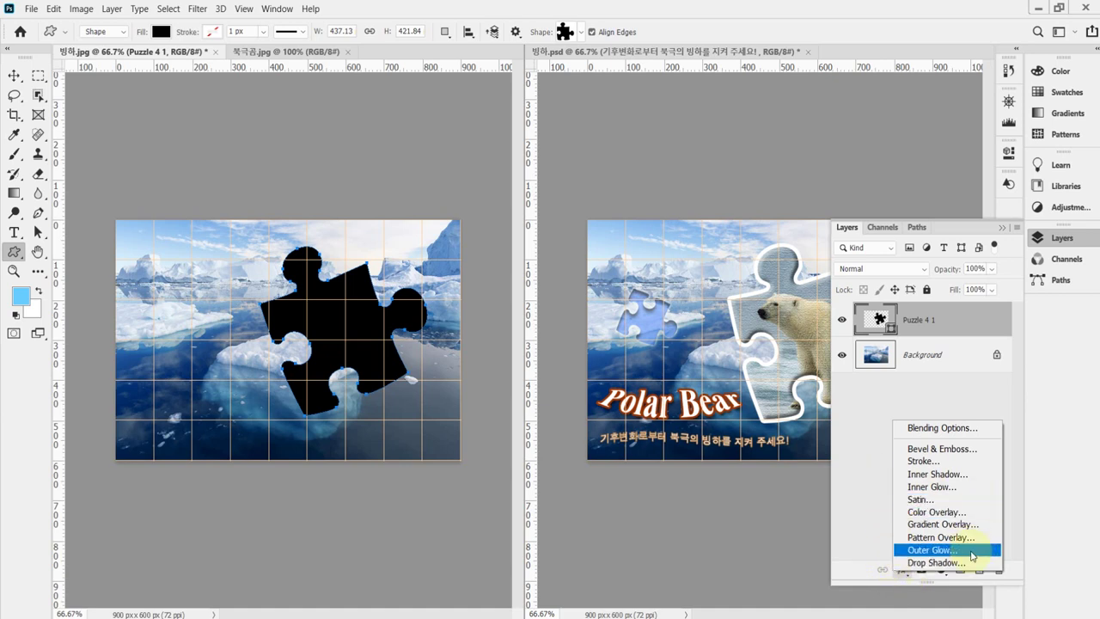
{"action": "left_click", "coordinate": [951, 462]}
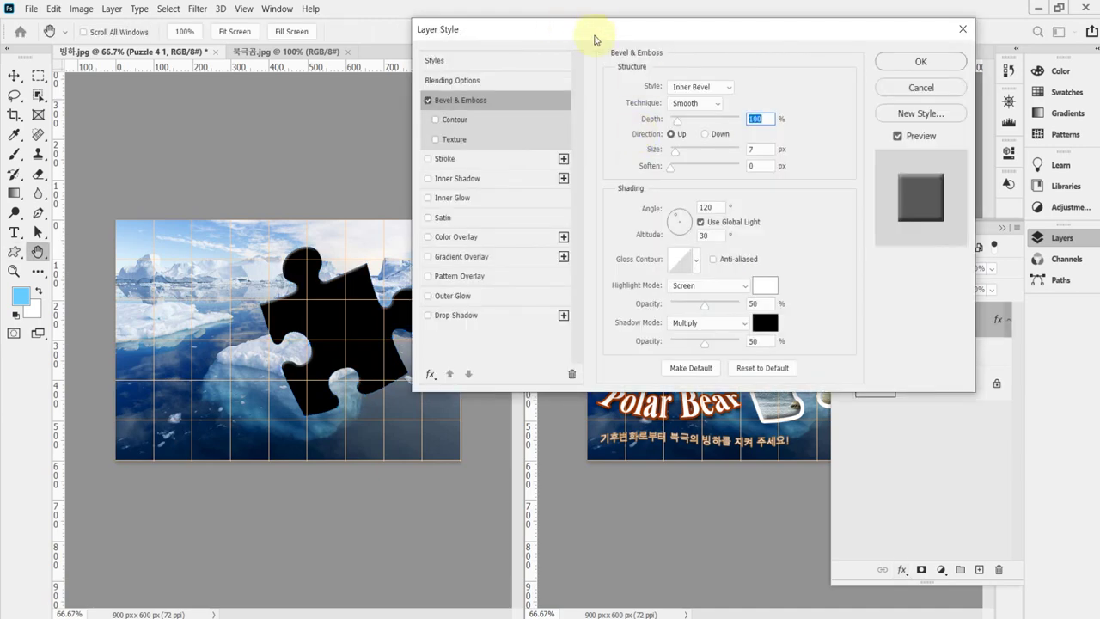
{"action": "left_click_drag", "start_coordinate": [594, 34], "coordinate": [615, 43]}
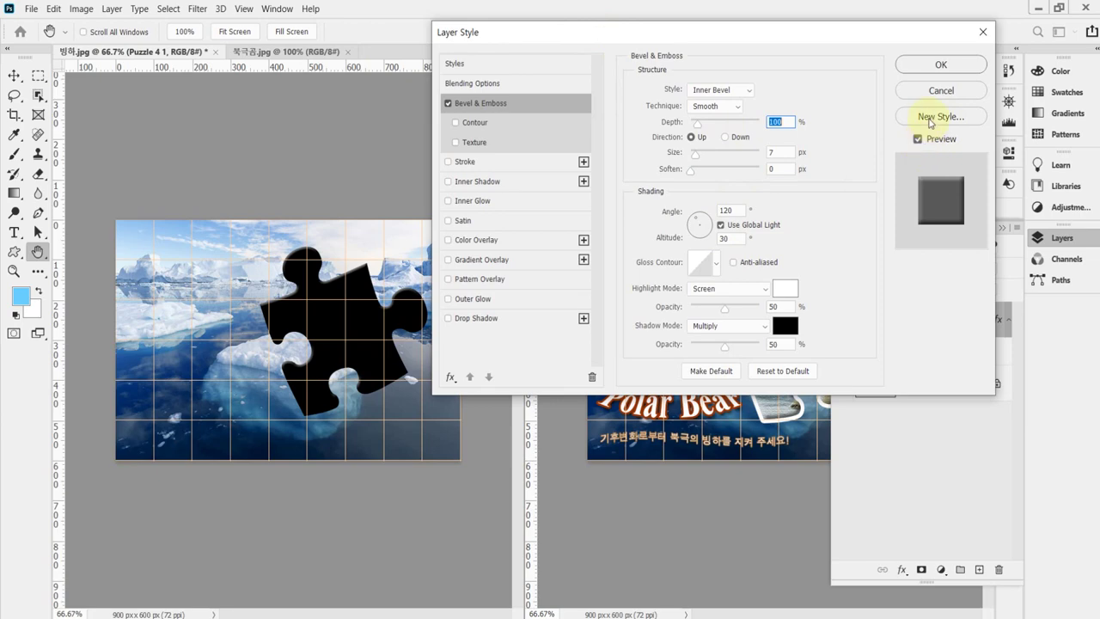
{"action": "left_click", "coordinate": [941, 90]}
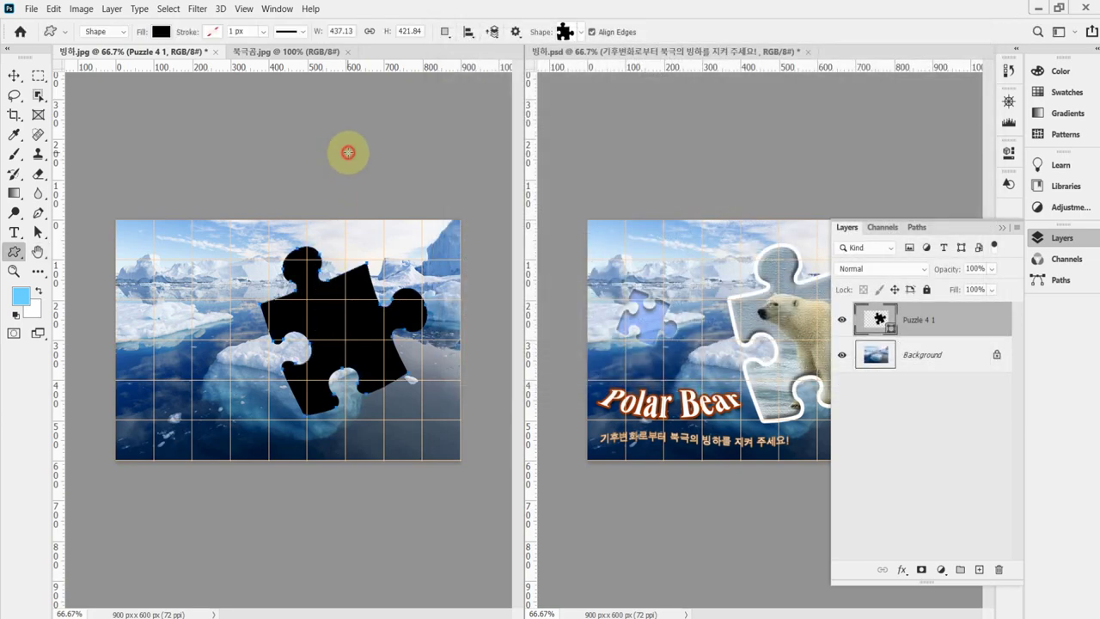
{"action": "left_click", "coordinate": [348, 153]}
{"action": "left_click", "coordinate": [602, 246]}
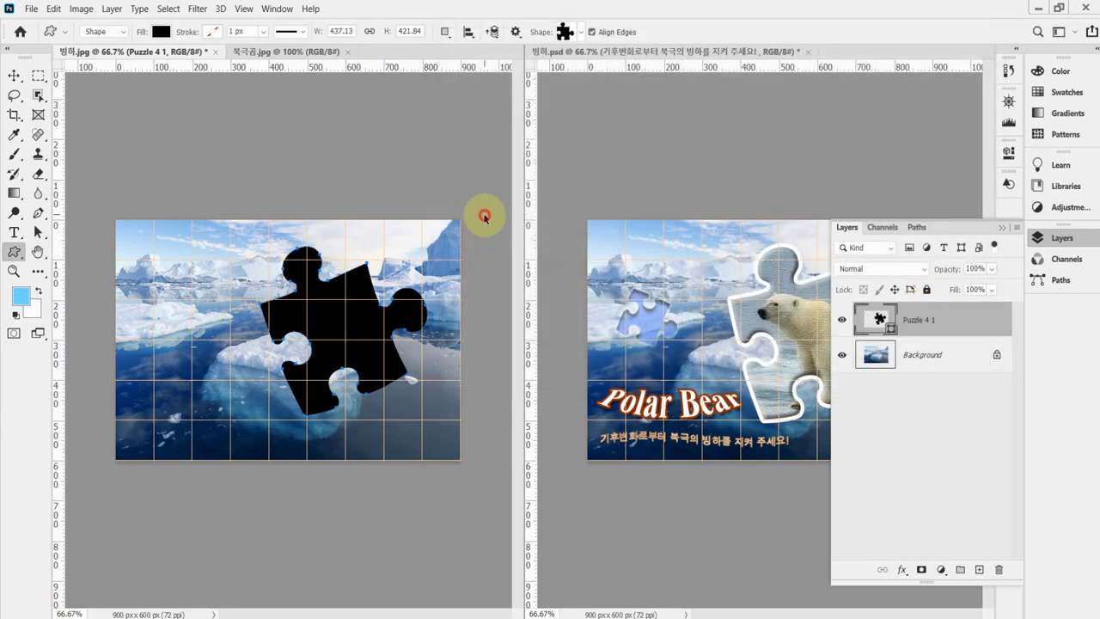
Step: Add a Bevel & Emboss effect to the puzzle layer with Inner Bevel style, 100% depth, 13 px size and a 140° angle
{"action": "left_click", "coordinate": [902, 569]}
{"action": "left_click", "coordinate": [945, 448]}
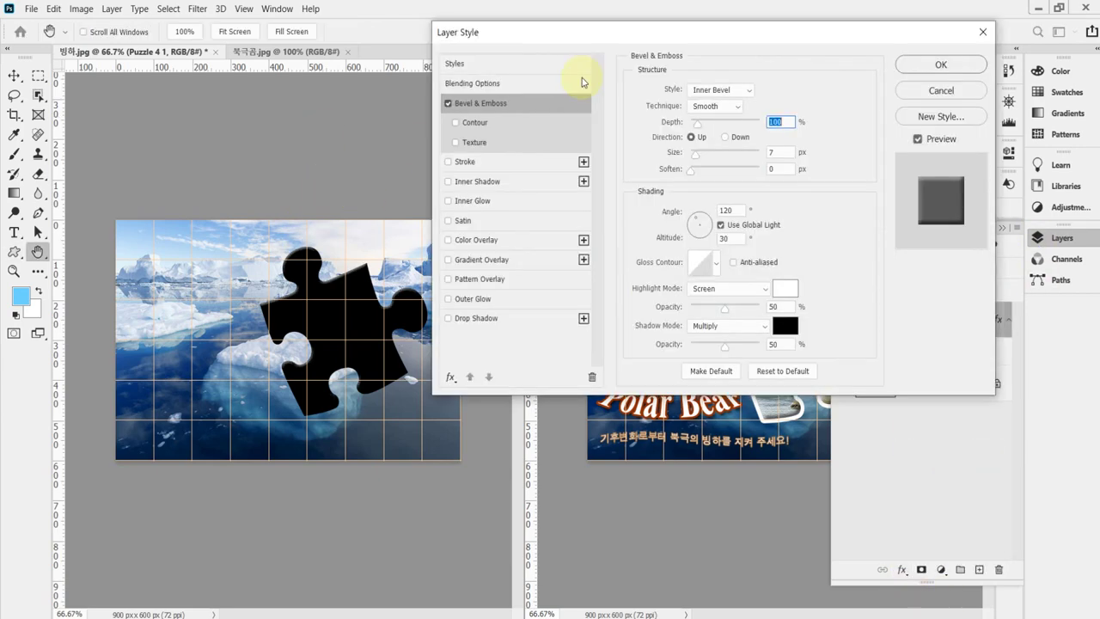
{"action": "left_click_drag", "start_coordinate": [515, 32], "coordinate": [521, 87]}
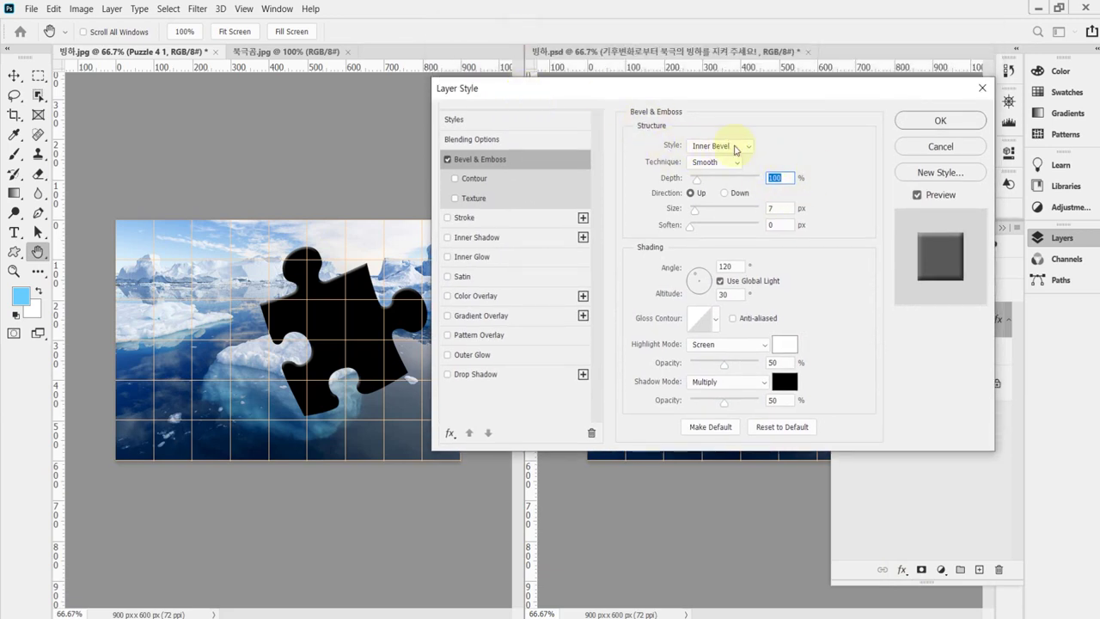
{"action": "left_click", "coordinate": [747, 147]}
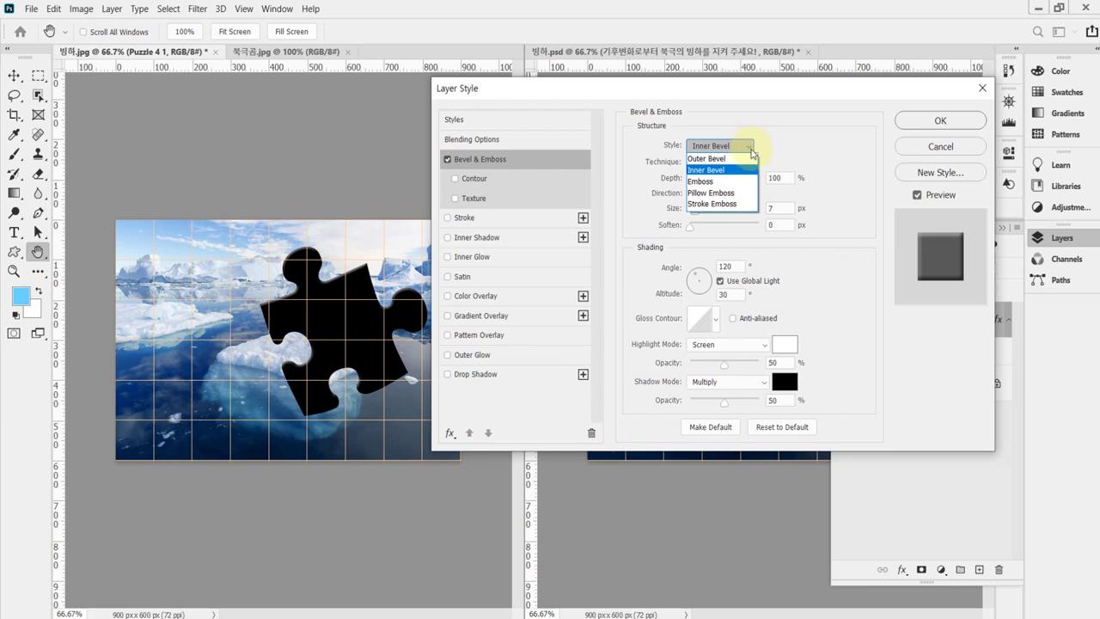
{"action": "left_click", "coordinate": [728, 169]}
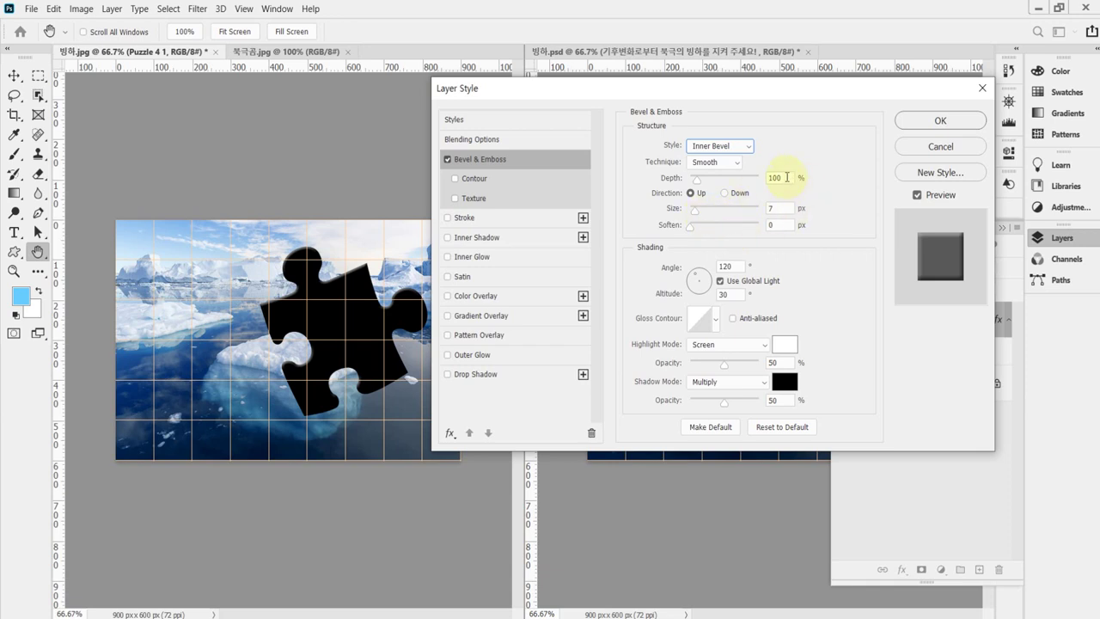
{"action": "left_click", "coordinate": [786, 177]}
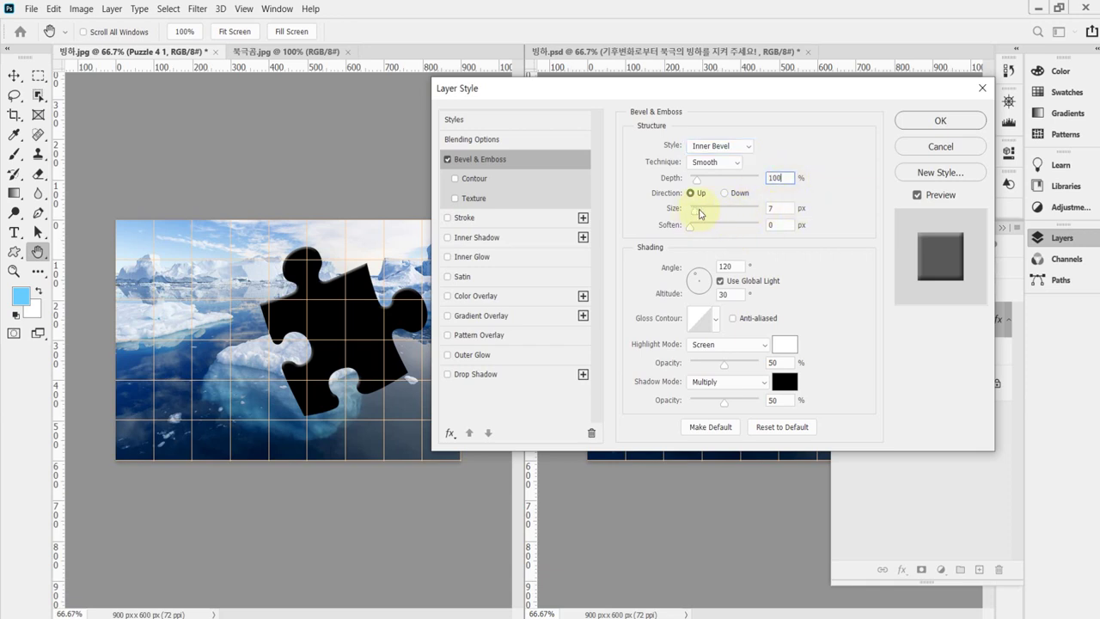
{"action": "left_click_drag", "start_coordinate": [698, 217], "coordinate": [701, 214]}
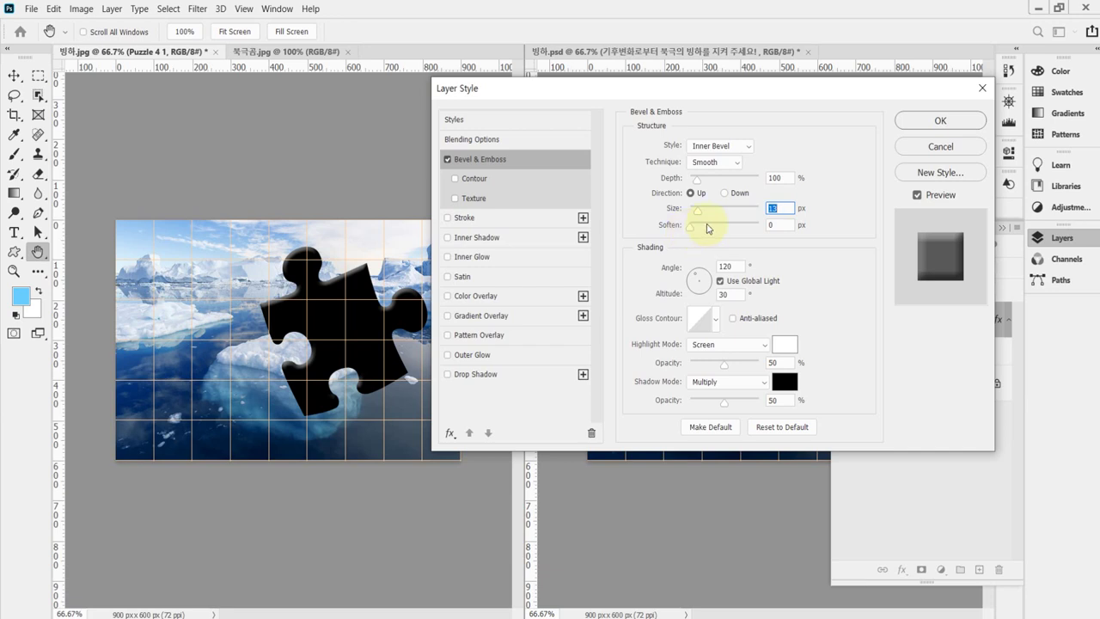
{"action": "left_click", "coordinate": [732, 267]}
{"action": "type", "text": "14"}
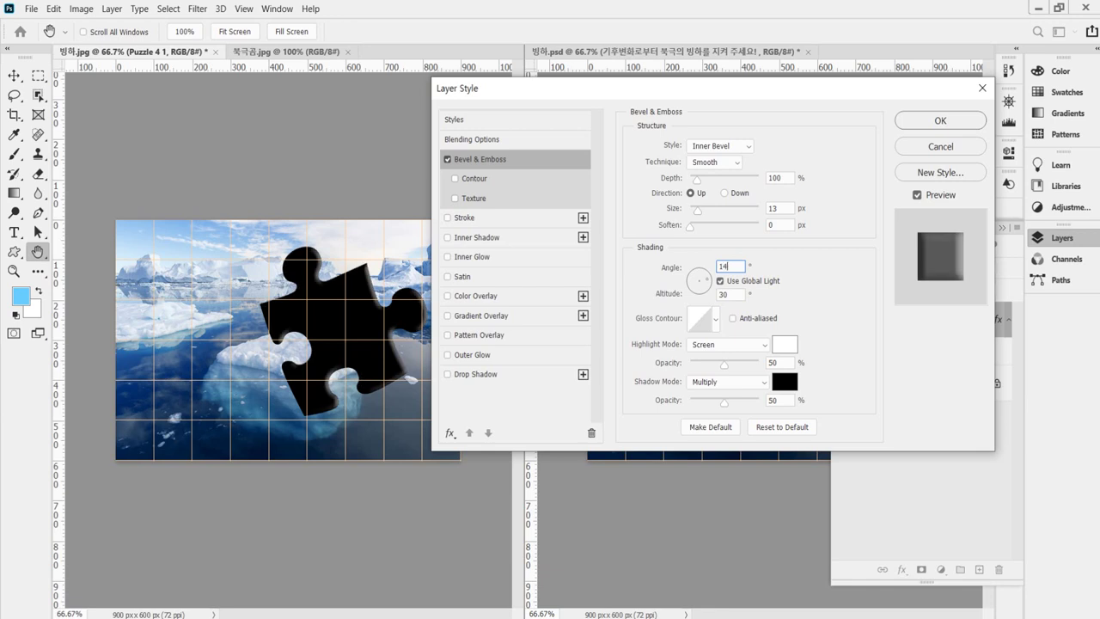
{"action": "type", "text": "0"}
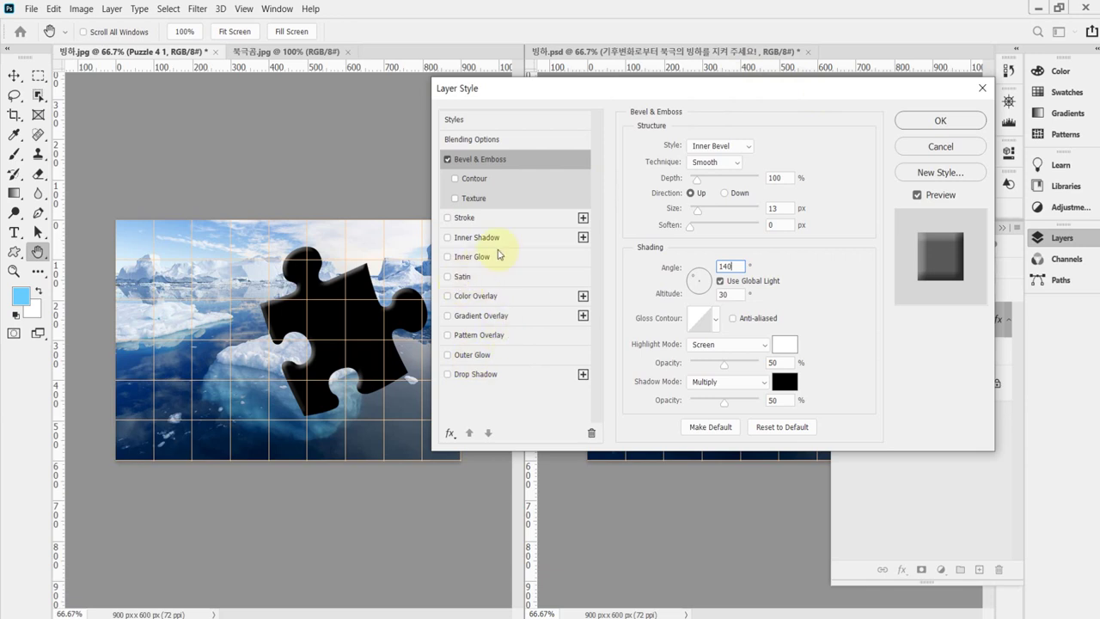
Step: Add a 10 px white (ffffff) outside stroke to the puzzle layer and apply the layer style
{"action": "left_click", "coordinate": [468, 220]}
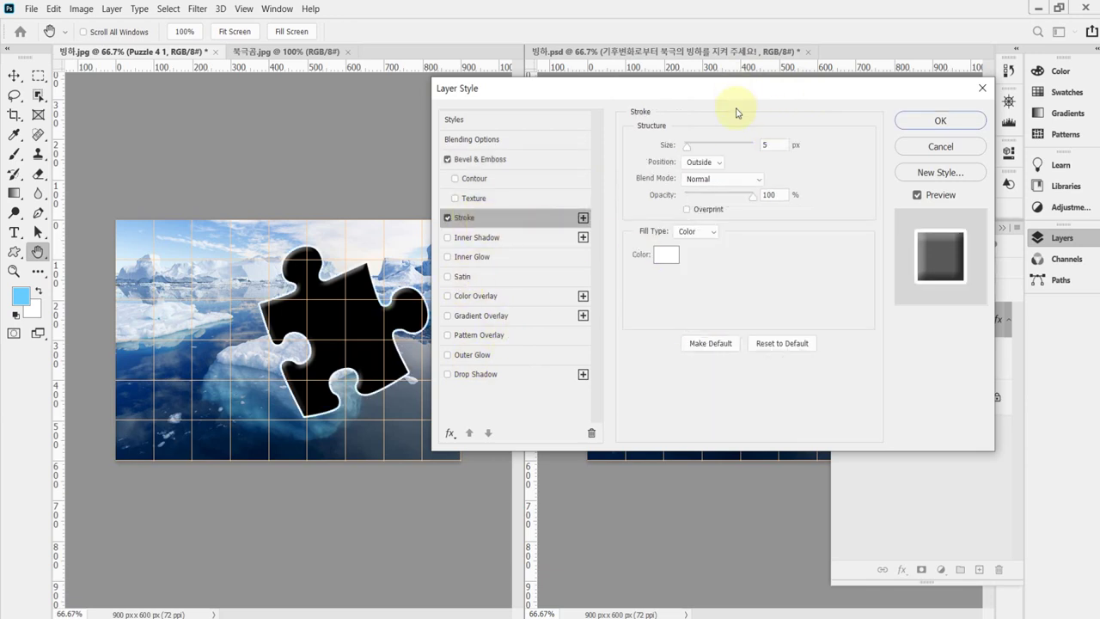
{"action": "left_click", "coordinate": [777, 146]}
{"action": "type", "text": "10"}
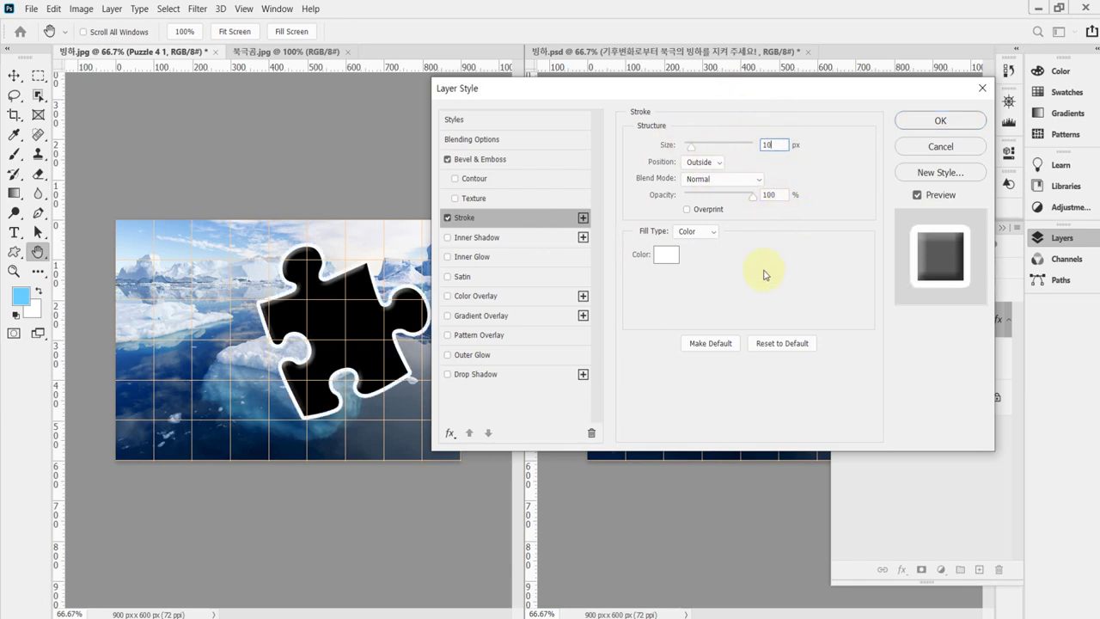
{"action": "left_click", "coordinate": [667, 255]}
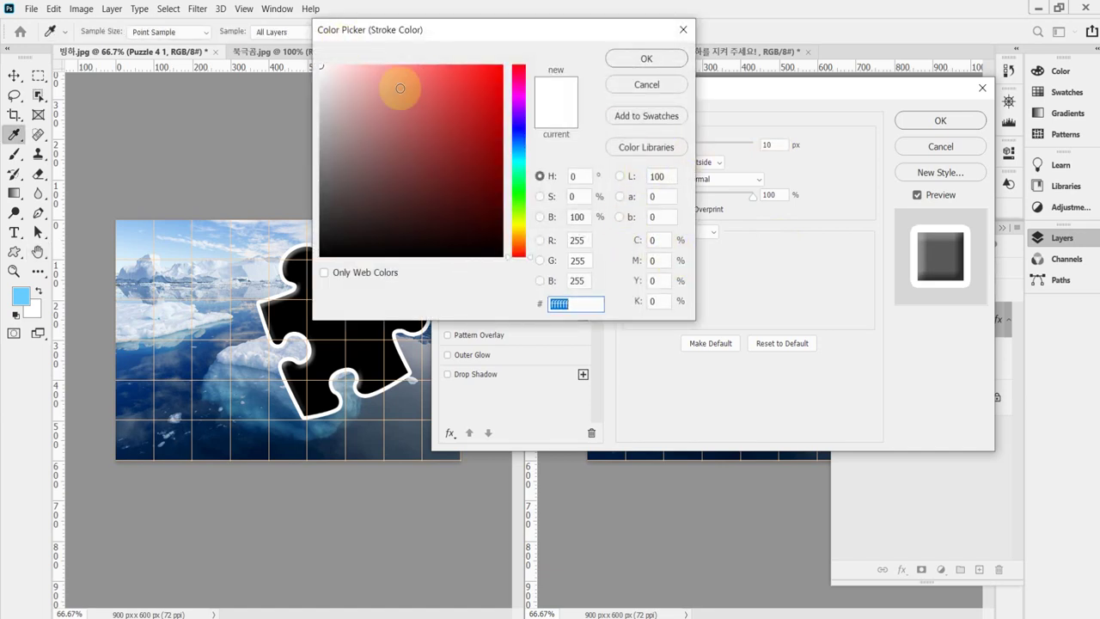
{"action": "mouse_move", "coordinate": [371, 93]}
{"action": "left_mouse_down"}
{"action": "mouse_move", "coordinate": [361, 98]}
{"action": "mouse_move", "coordinate": [311, 62]}
{"action": "left_mouse_up"}
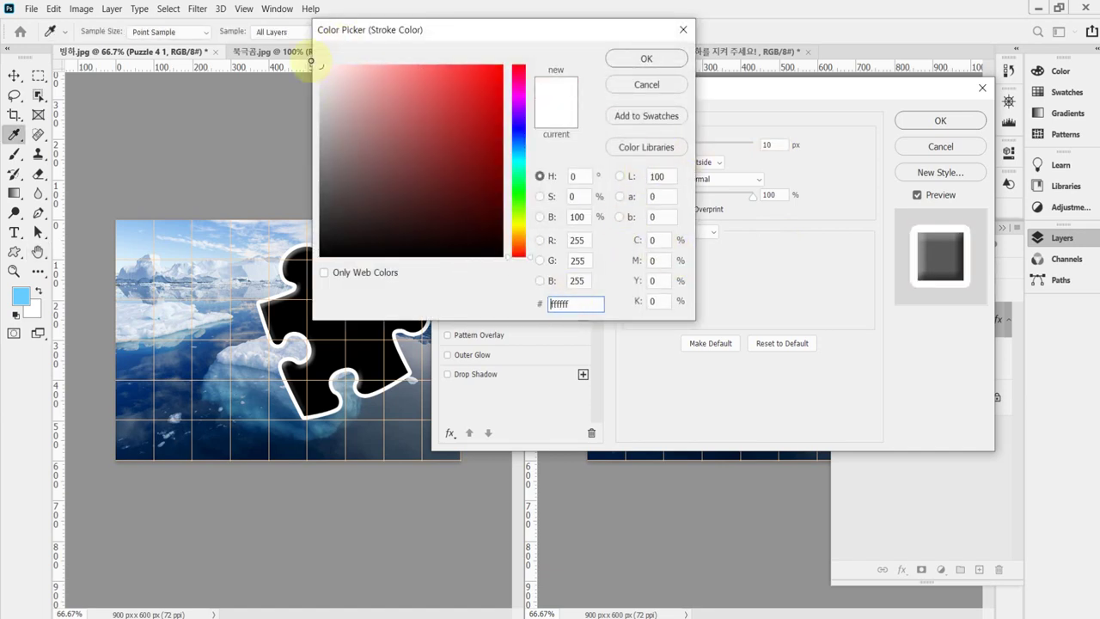
{"action": "left_click", "coordinate": [643, 58]}
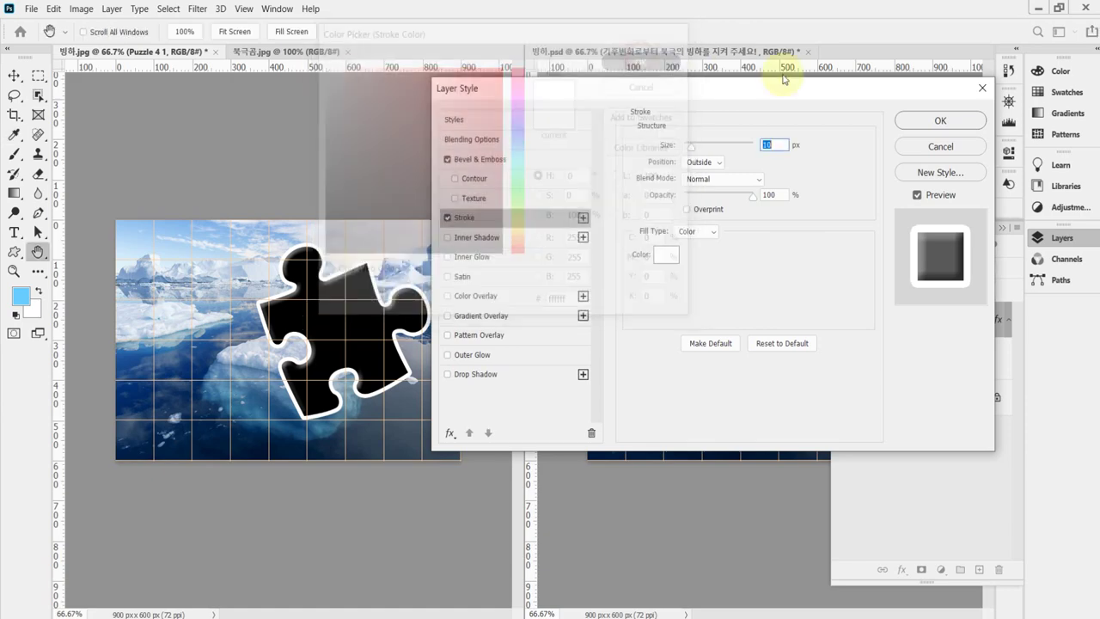
{"action": "left_click", "coordinate": [931, 122]}
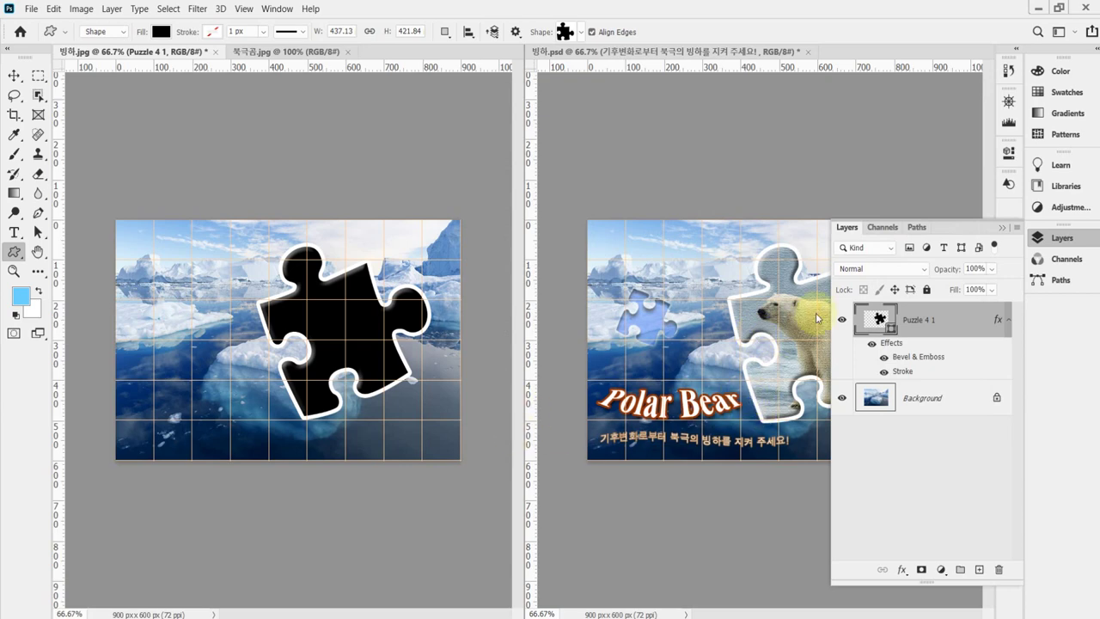
Step: Change the puzzle shape's fill colour to pale pink f4e9e9
{"action": "left_click_drag", "start_coordinate": [876, 322], "coordinate": [882, 321]}
{"action": "double_click", "coordinate": [882, 321]}
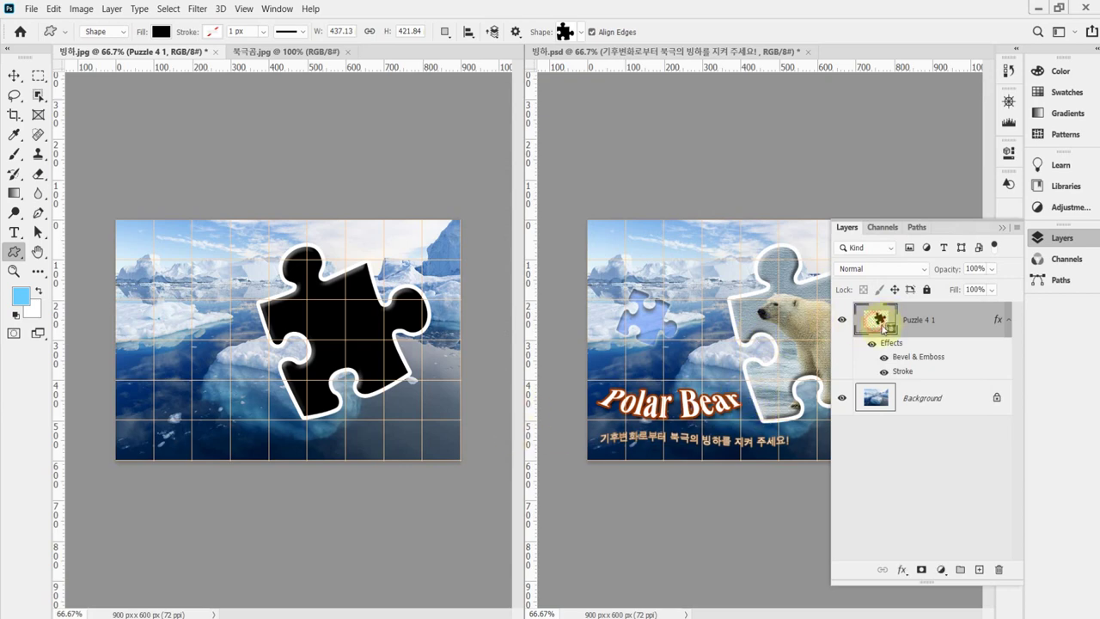
{"action": "left_click", "coordinate": [329, 72]}
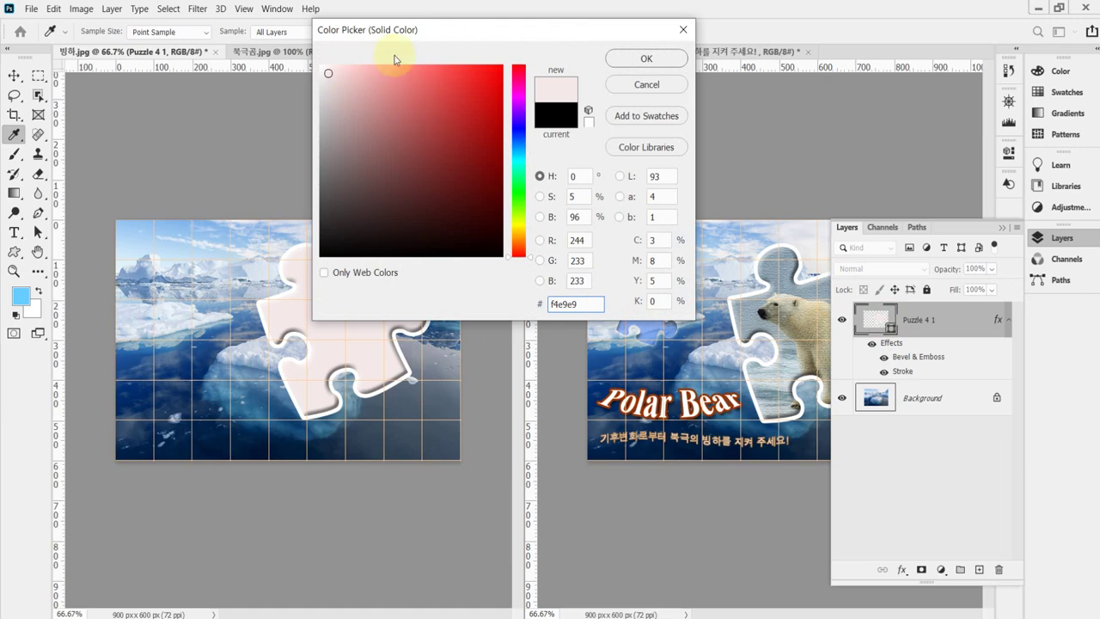
{"action": "left_click_drag", "start_coordinate": [442, 34], "coordinate": [541, 359]}
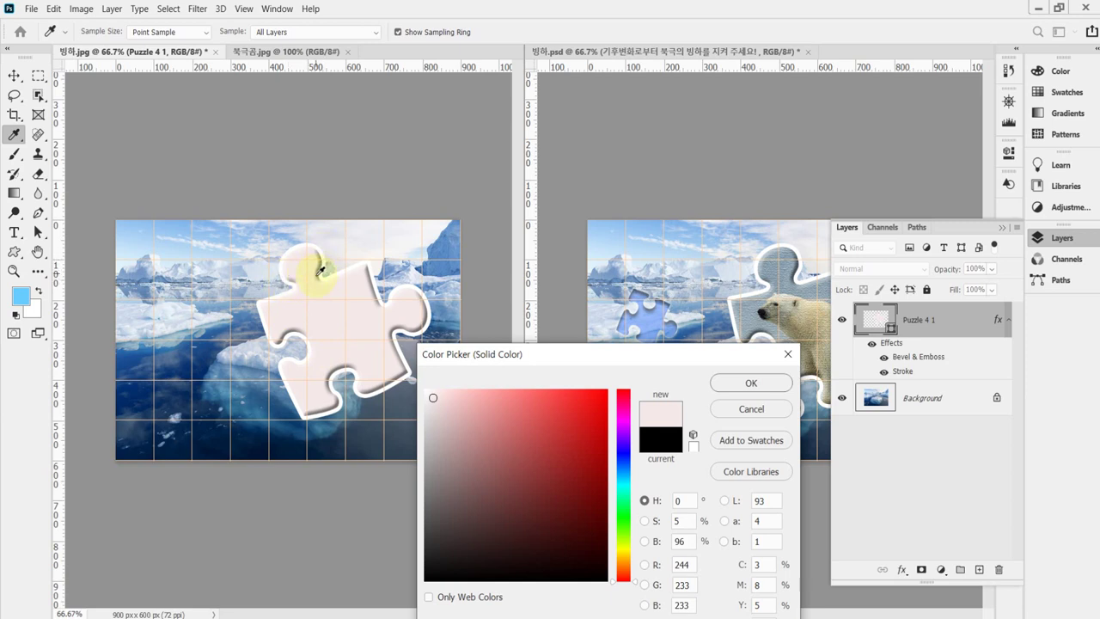
{"action": "left_click", "coordinate": [755, 384]}
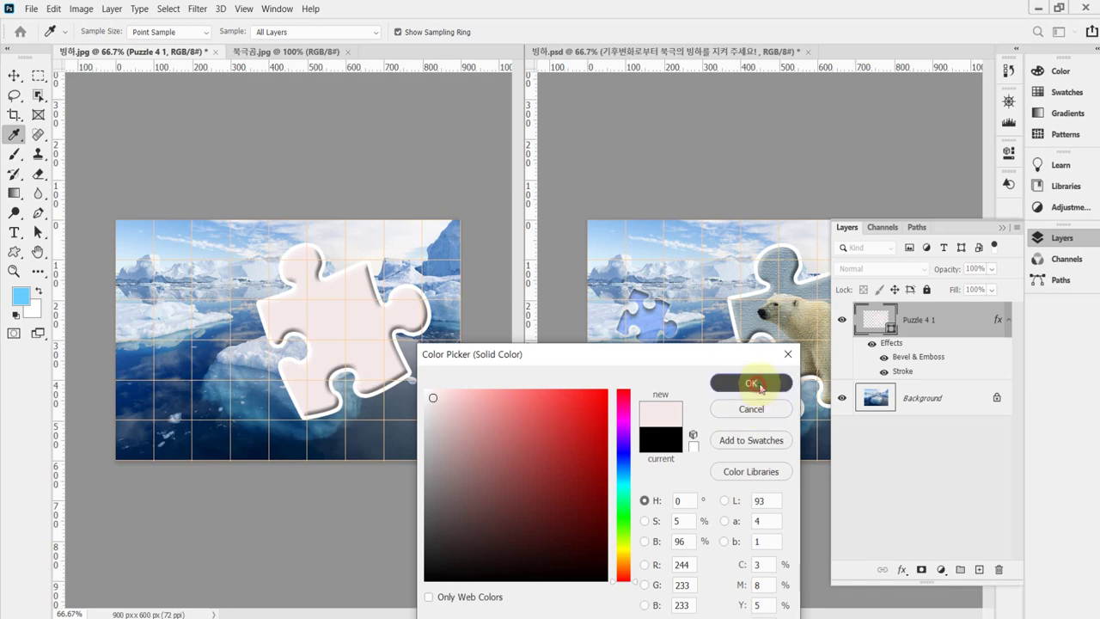
Step: Copy the entire polar bear photo and paste it into the iceberg document as a layer above the puzzle piece
{"action": "left_click", "coordinate": [260, 54]}
{"action": "key", "text": "ctrl+a"}
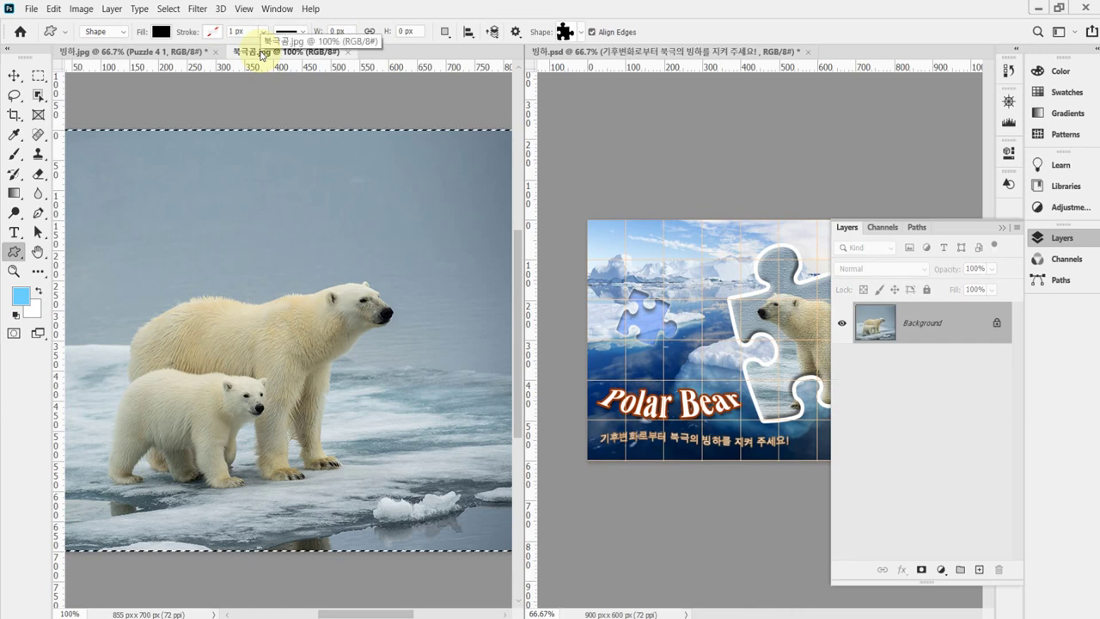
{"action": "left_click", "coordinate": [185, 52]}
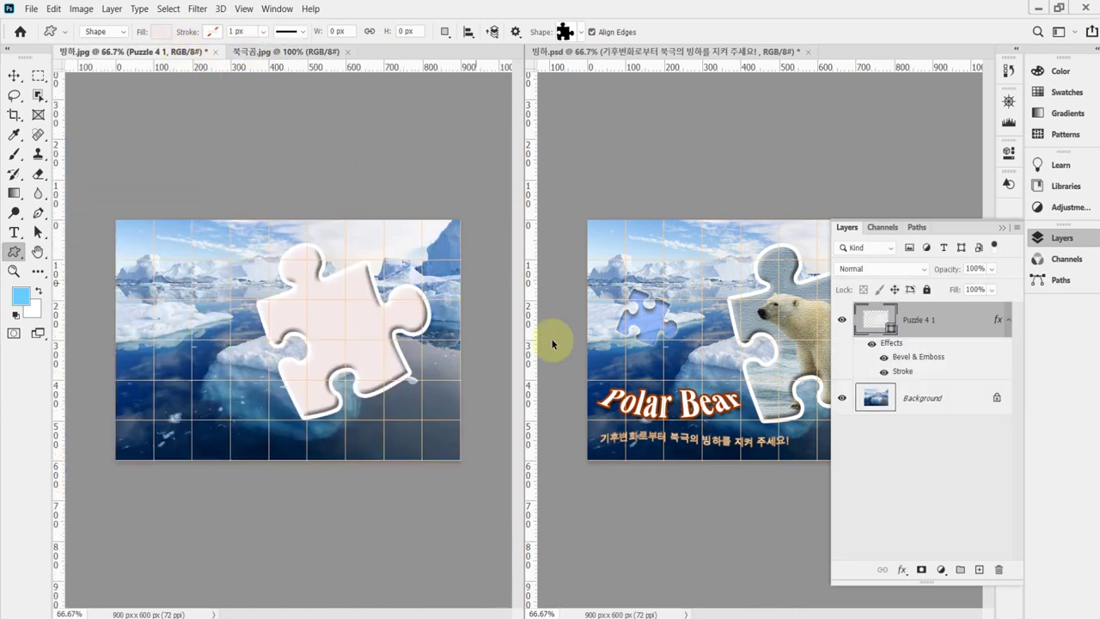
{"action": "key", "text": "ctrl+v"}
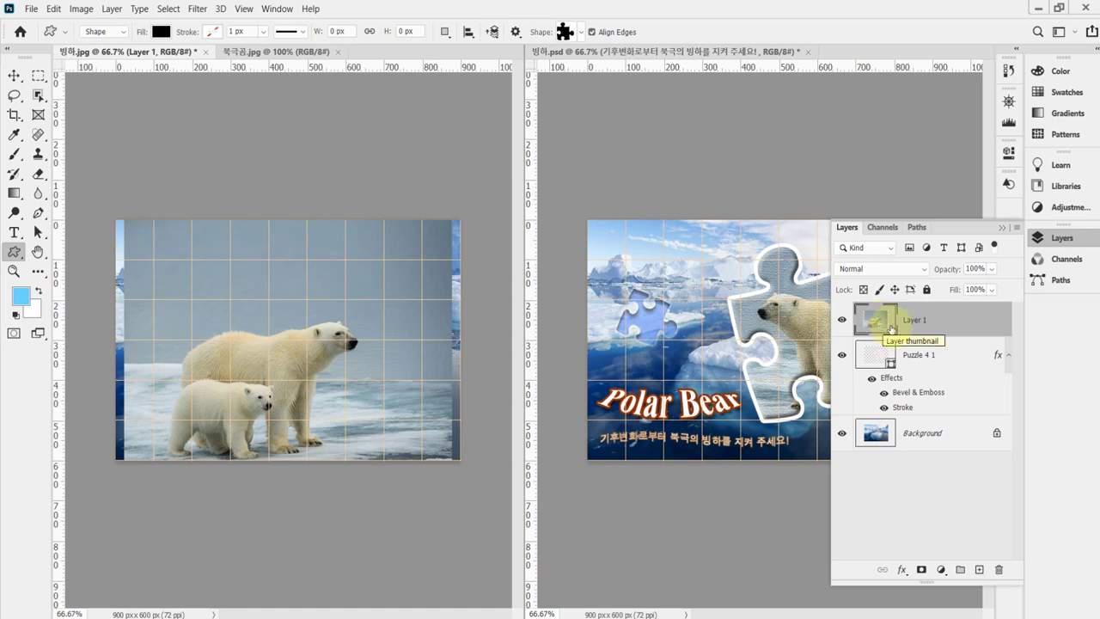
Step: Flip the pasted bear photo horizontally and move it up and slightly right so the bears lie over the puzzle area
{"action": "left_click", "coordinate": [906, 356]}
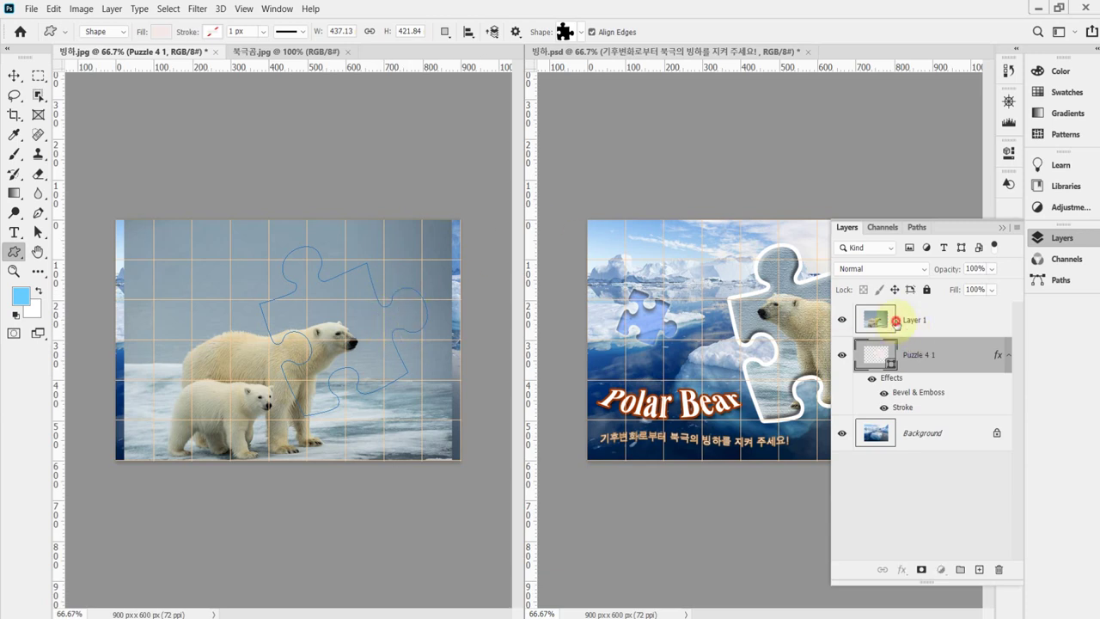
{"action": "left_click", "coordinate": [895, 320]}
{"action": "key", "text": "ctrl+t"}
{"action": "right_click", "coordinate": [323, 276]}
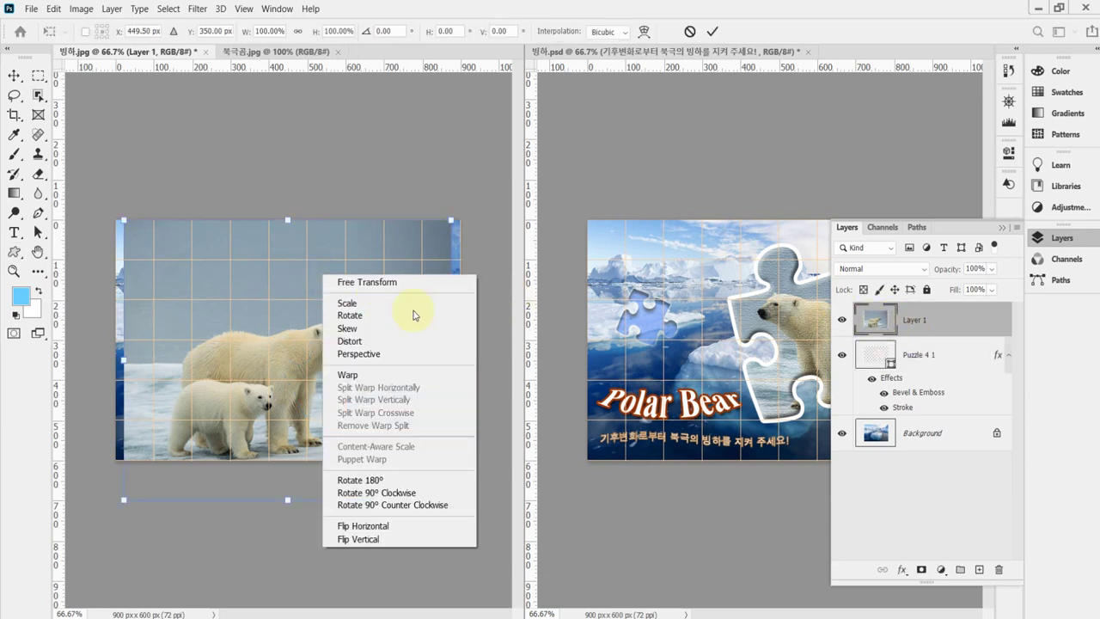
{"action": "left_click", "coordinate": [420, 529]}
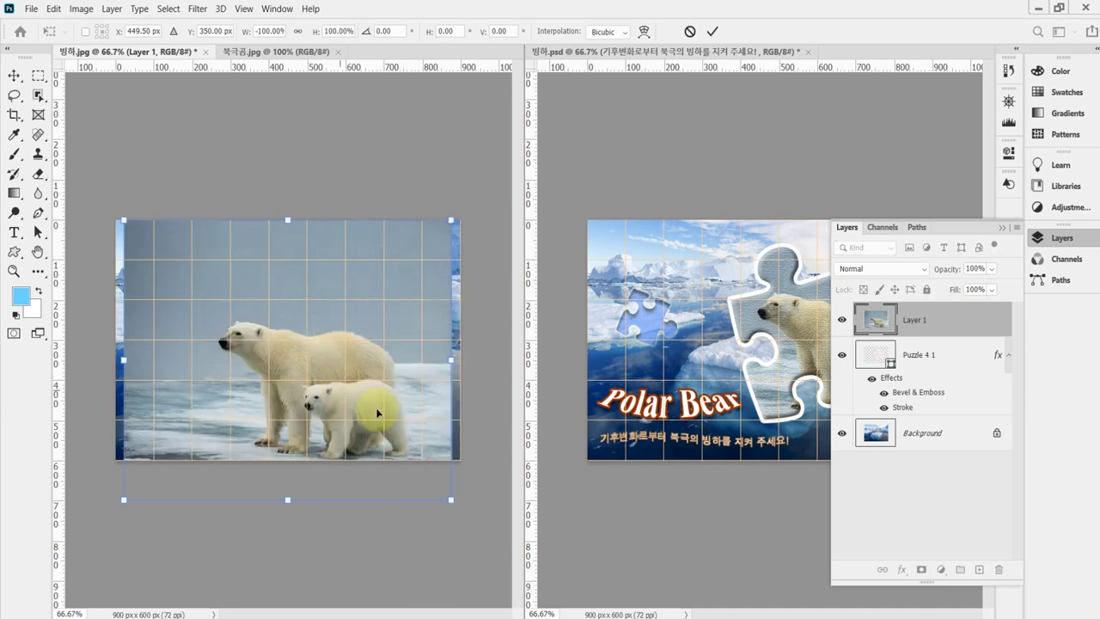
{"action": "left_click_drag", "start_coordinate": [327, 433], "coordinate": [327, 397]}
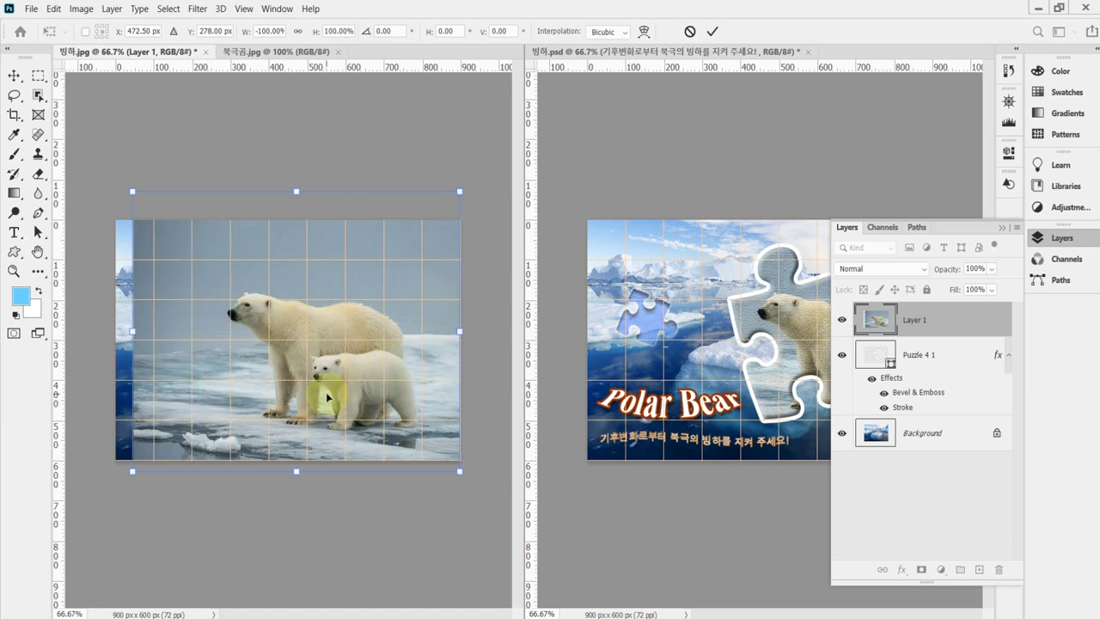
{"action": "double_click", "coordinate": [341, 344]}
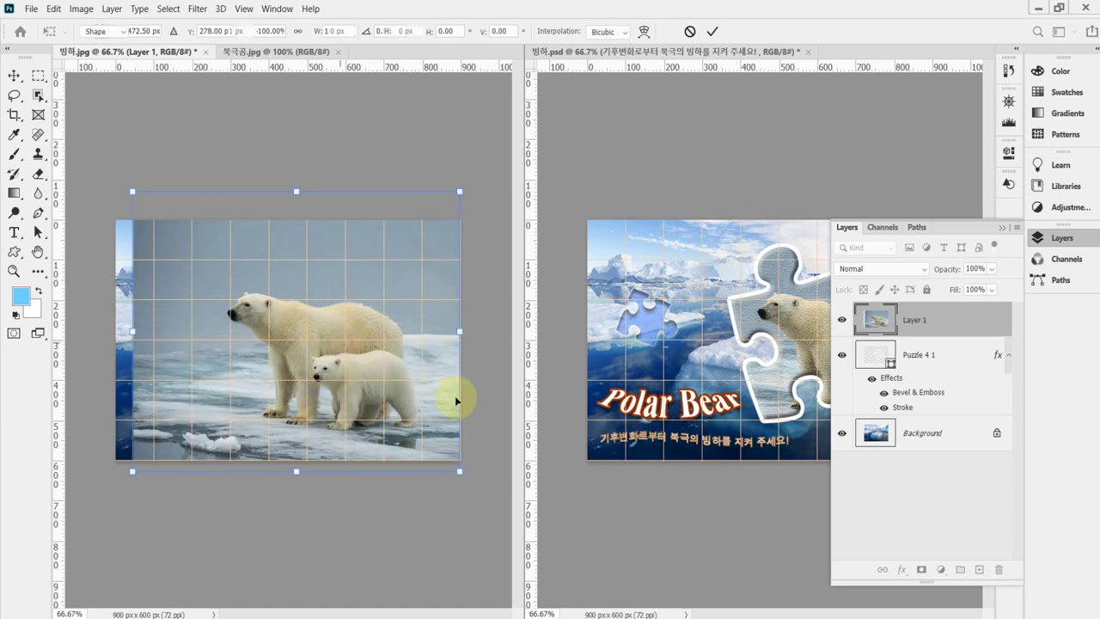
{"action": "key", "text": "u"}
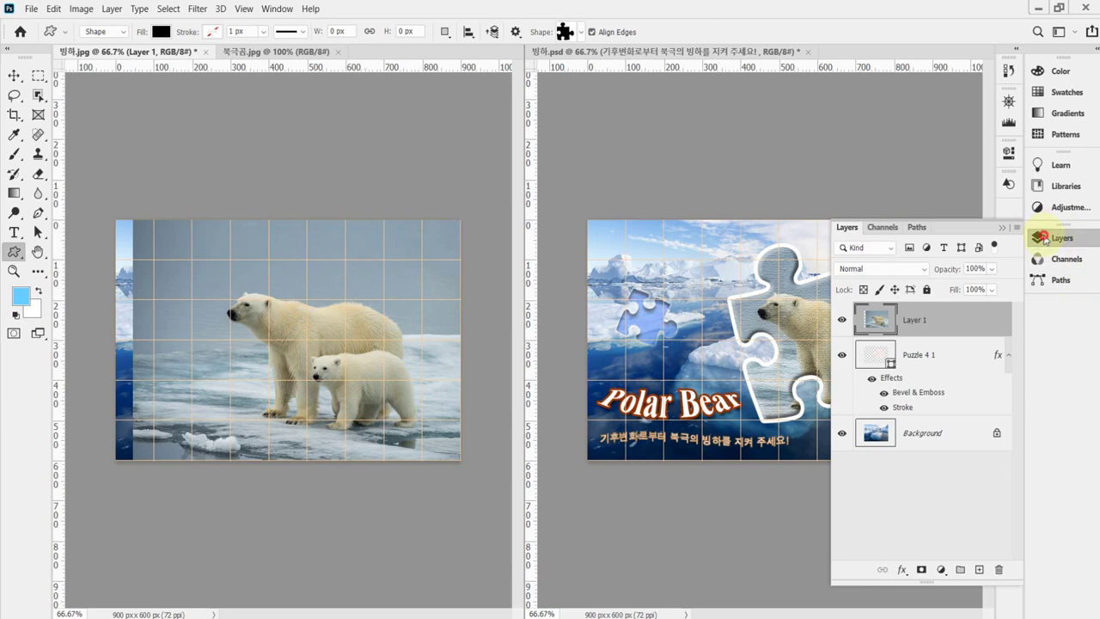
Step: Clip the bear photo layer to the Puzzle 4 1 shape layer with a clipping mask
{"action": "left_click", "coordinate": [1003, 228]}
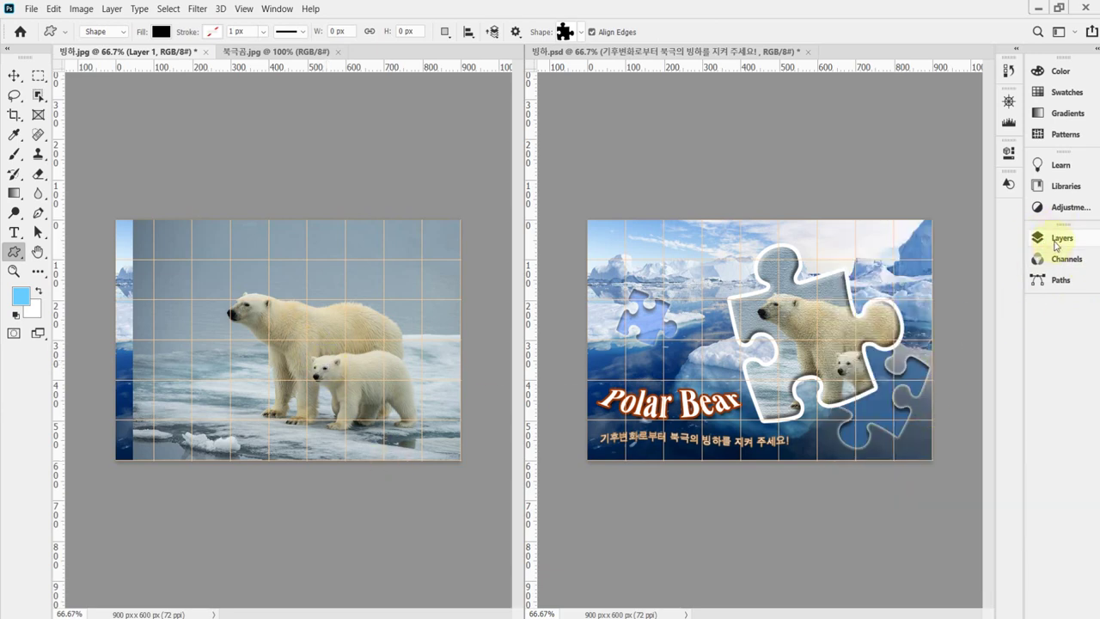
{"action": "left_click", "coordinate": [1056, 243]}
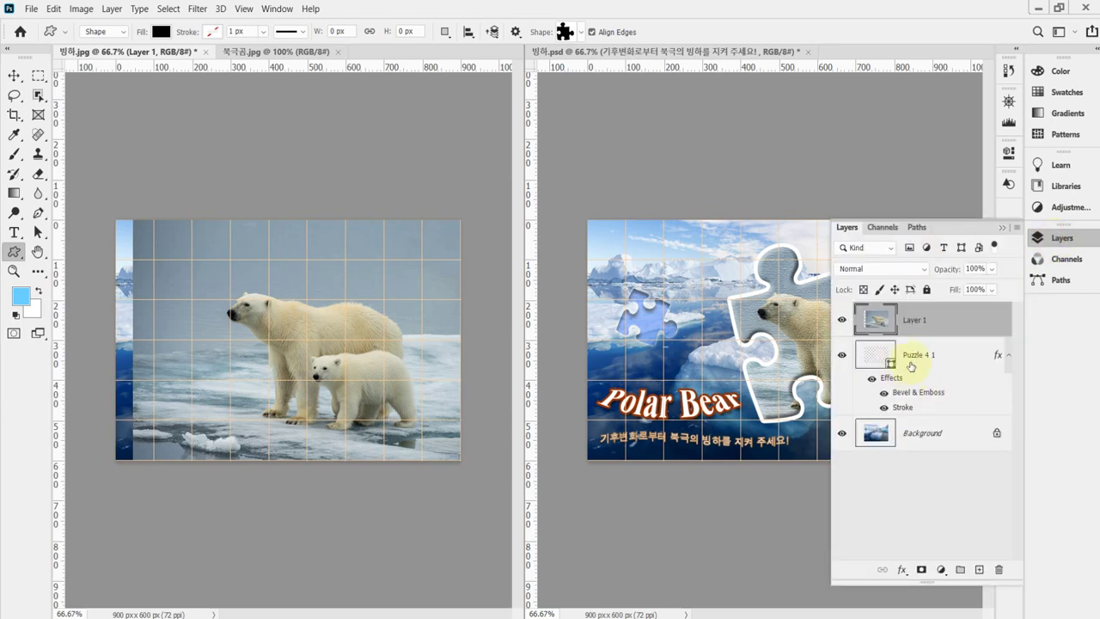
{"action": "left_click", "coordinate": [921, 356]}
{"action": "left_click", "coordinate": [917, 319]}
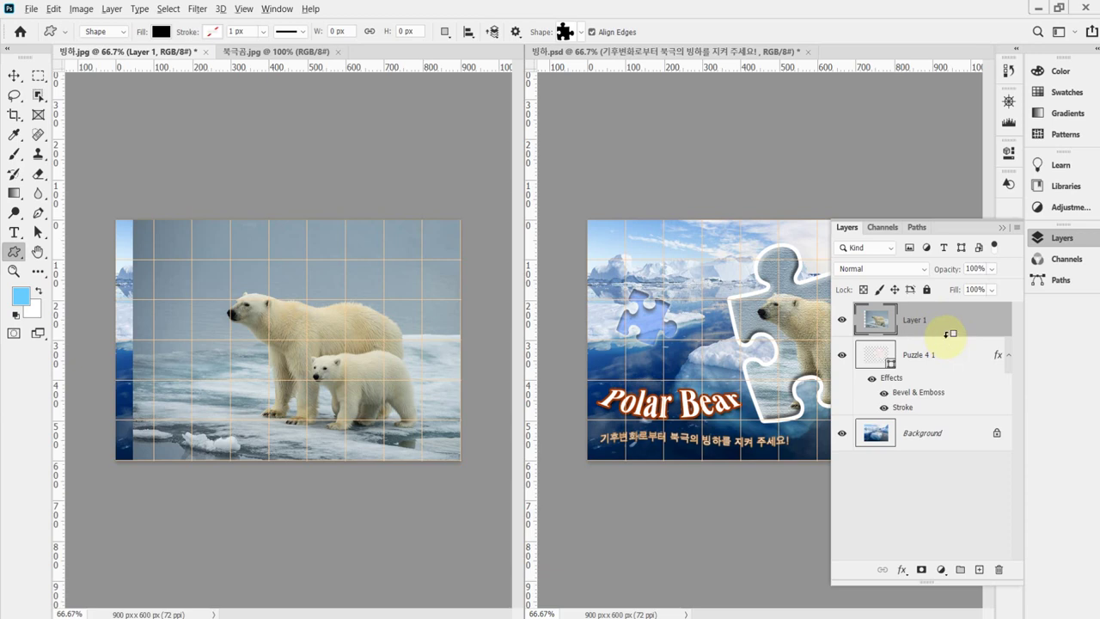
{"action": "left_click", "coordinate": [949, 333], "text": "alt"}
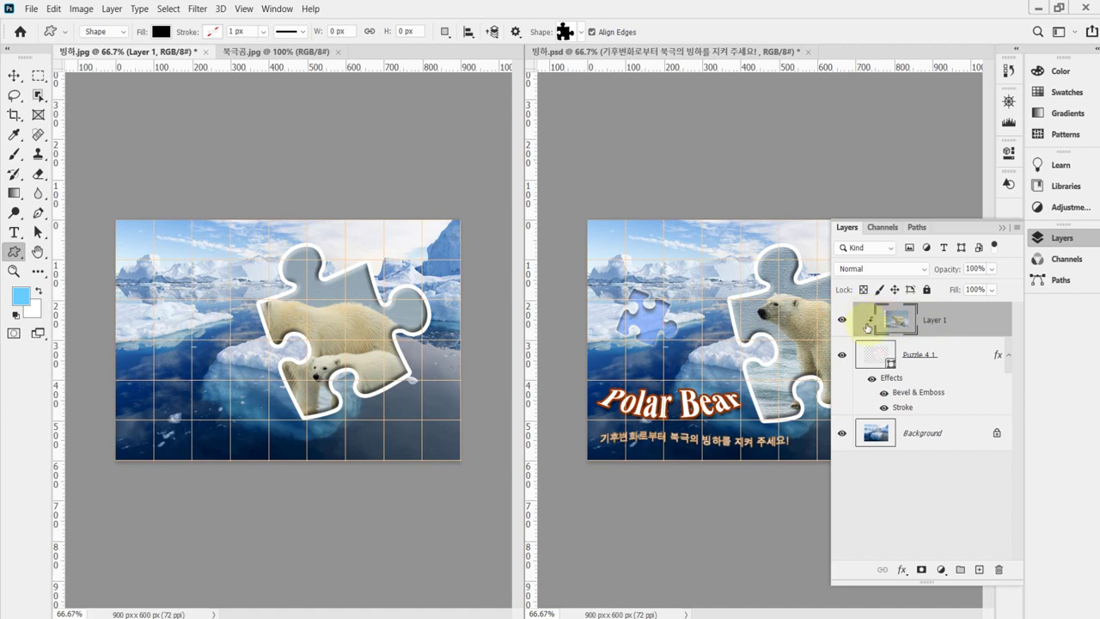
Step: Release and reapply the bear photo's clipping mask to compare the image with and without clipping
{"action": "left_click", "coordinate": [945, 330], "text": "alt"}
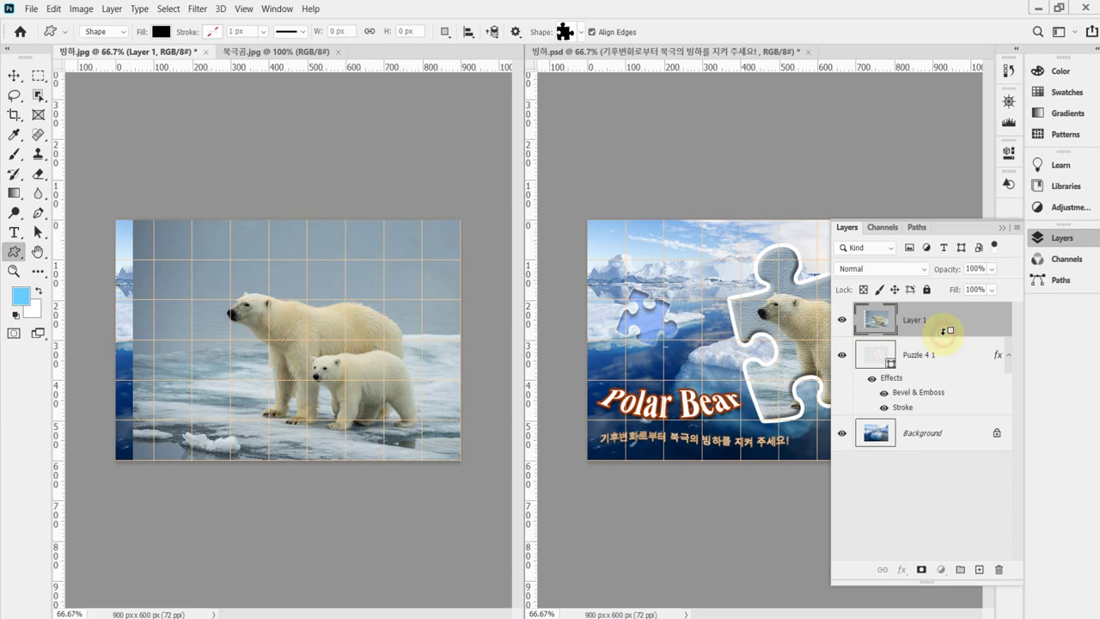
{"action": "left_click", "coordinate": [945, 331], "text": "alt"}
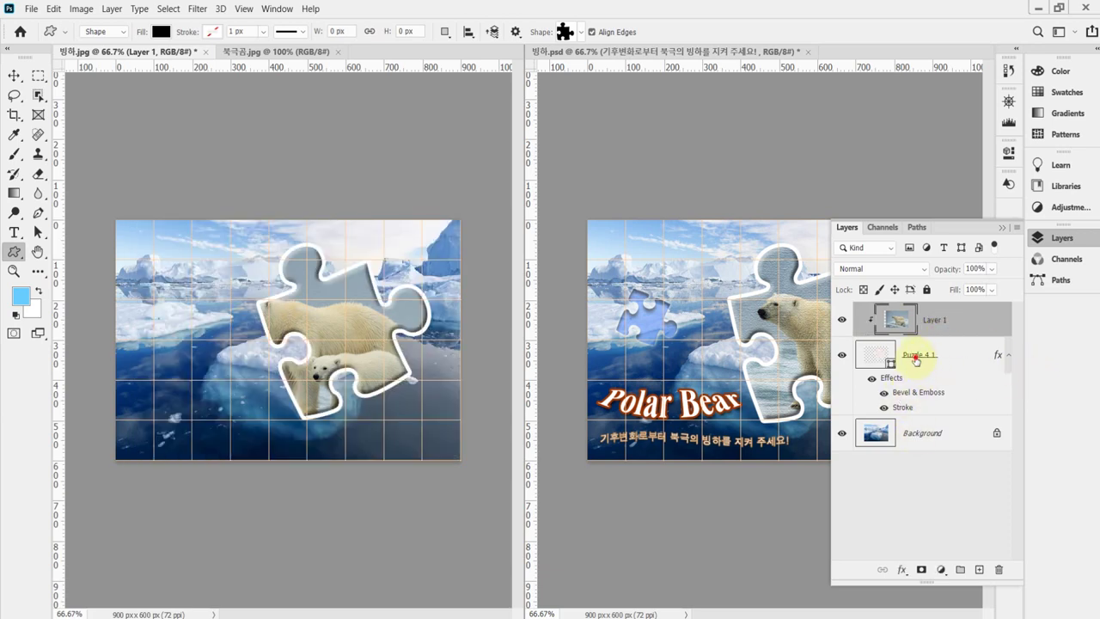
{"action": "left_click", "coordinate": [875, 360]}
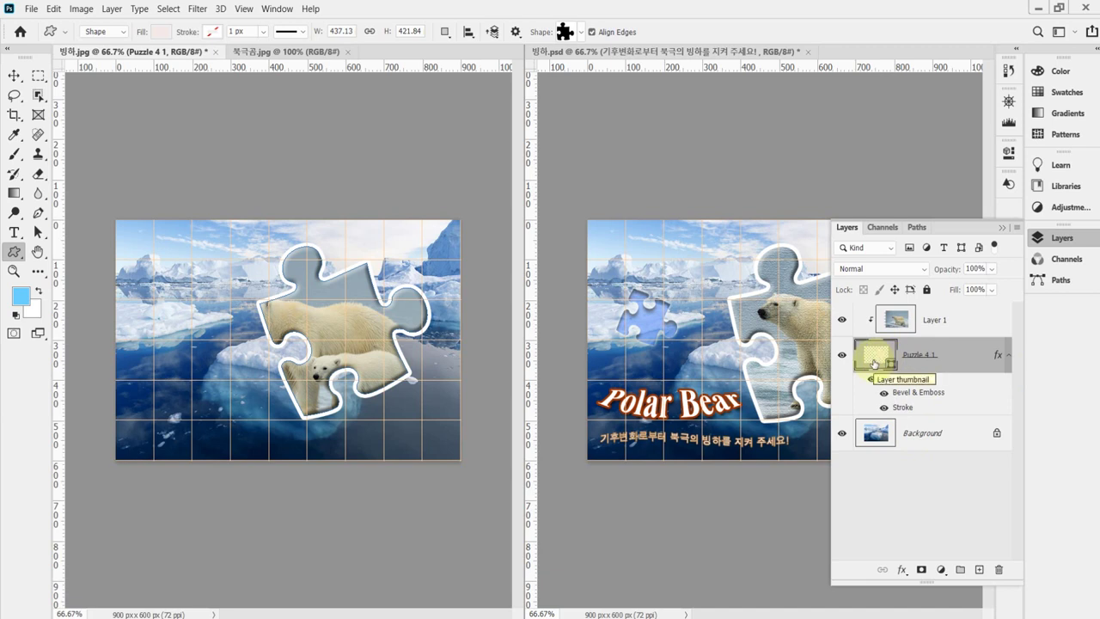
{"action": "left_click", "coordinate": [951, 321]}
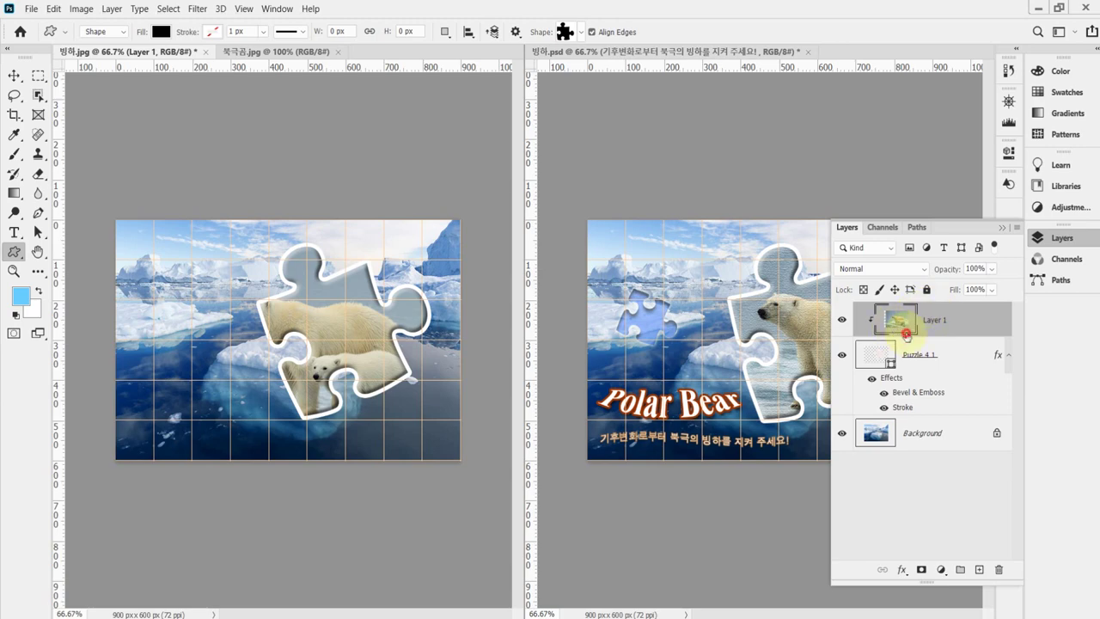
{"action": "key", "text": "ctrl+plus"}
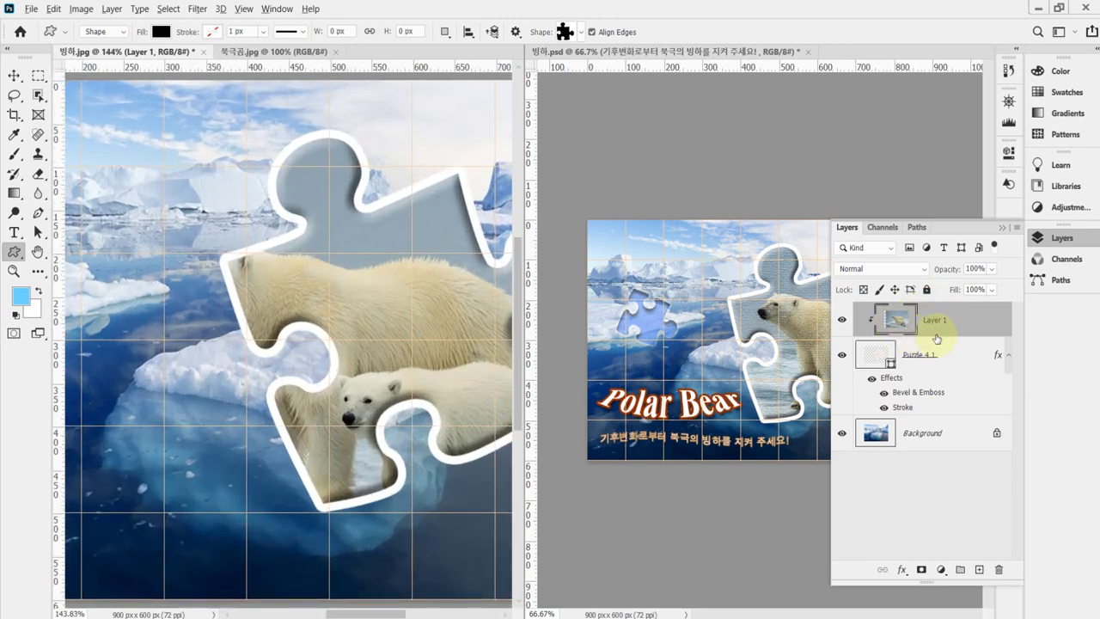
{"action": "left_click", "coordinate": [935, 333], "text": "alt"}
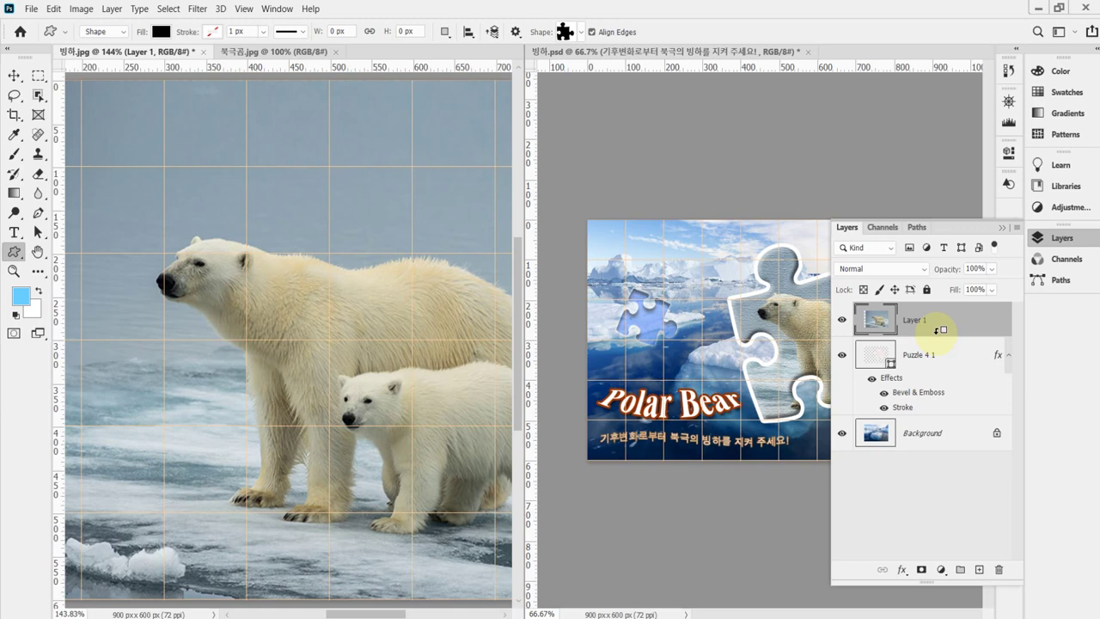
{"action": "left_click", "coordinate": [937, 329], "text": "alt"}
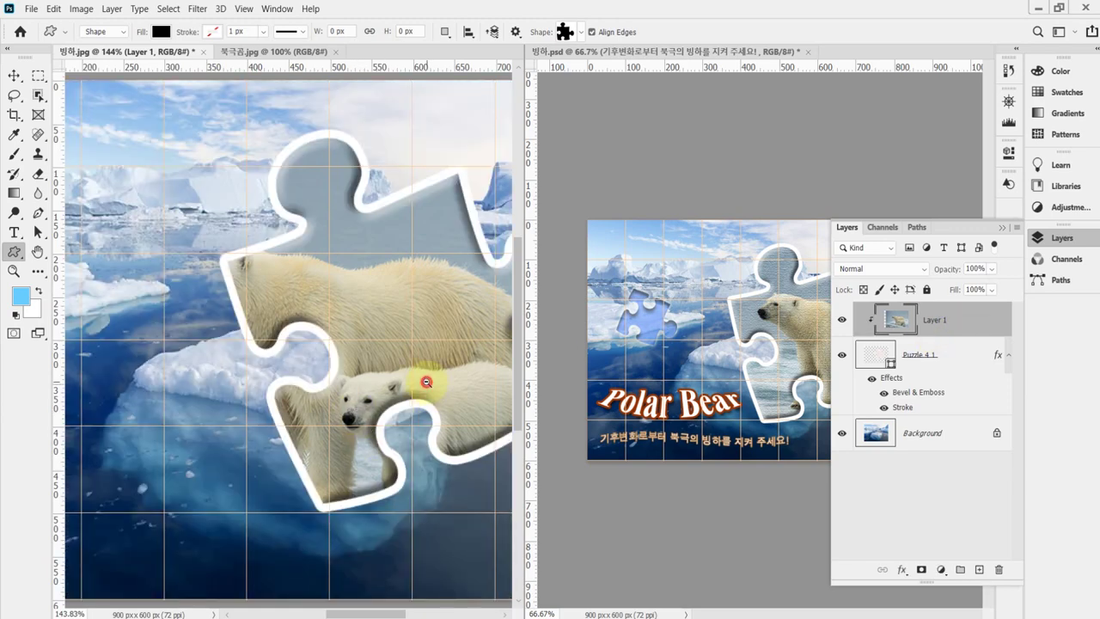
{"action": "left_click", "coordinate": [427, 381], "text": "alt"}
{"action": "left_click", "coordinate": [421, 360], "text": "alt"}
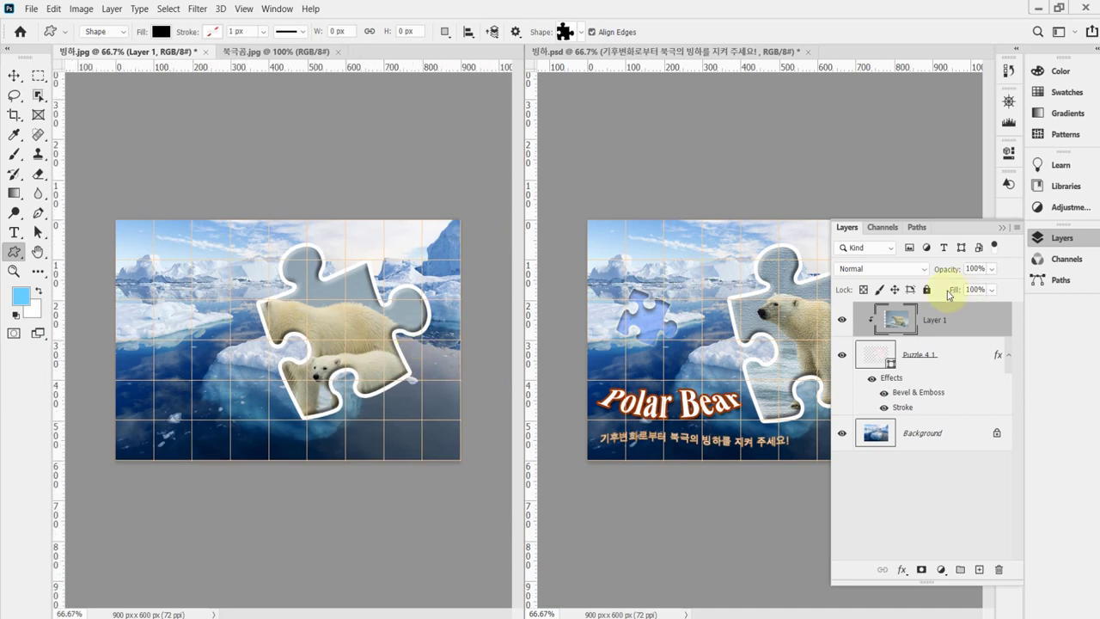
Step: Scale the clipped bear photo proportionally to about 88.65% and position both bears inside the puzzle piece to match the reference
{"action": "left_click", "coordinate": [913, 360]}
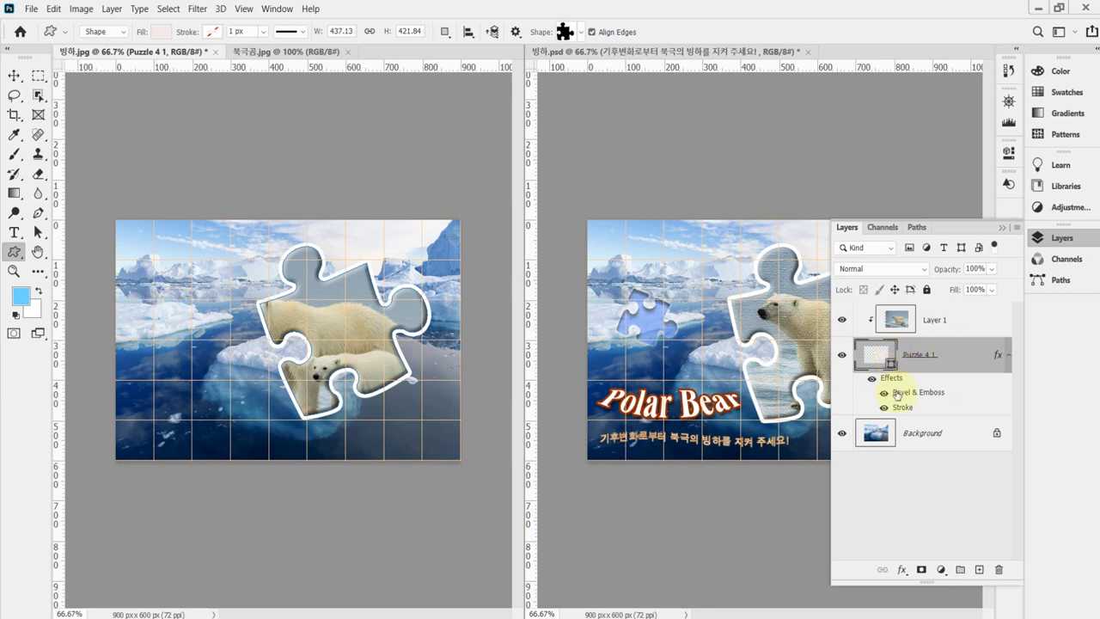
{"action": "left_click", "coordinate": [909, 330]}
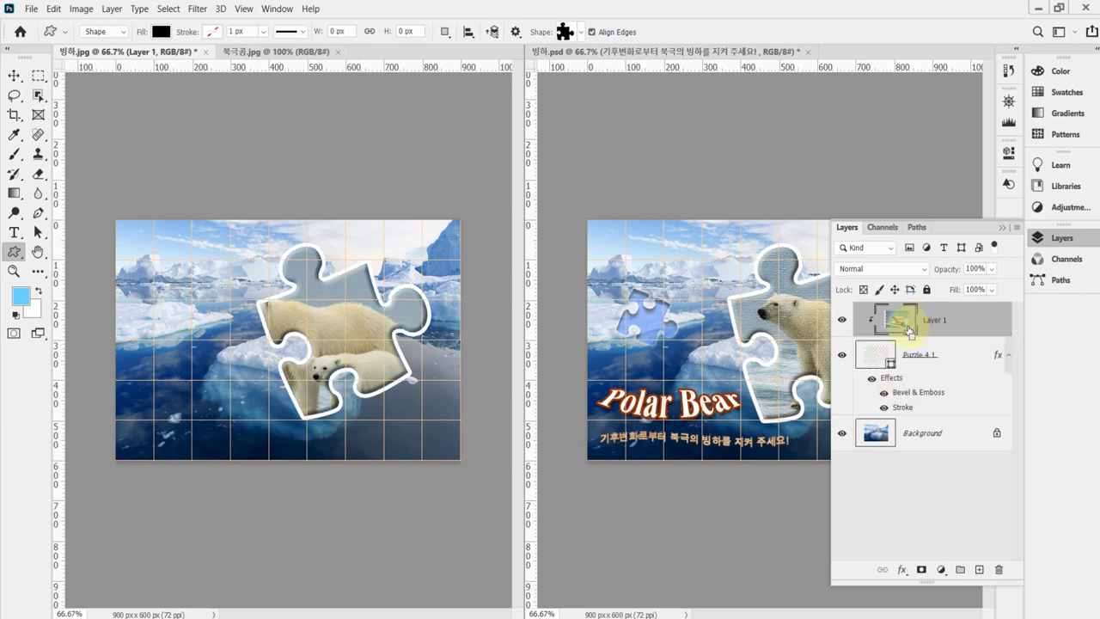
{"action": "key", "text": "ctrl+t"}
{"action": "left_click_drag", "start_coordinate": [132, 192], "coordinate": [210, 230]}
{"action": "left_click_drag", "start_coordinate": [361, 335], "coordinate": [369, 290]}
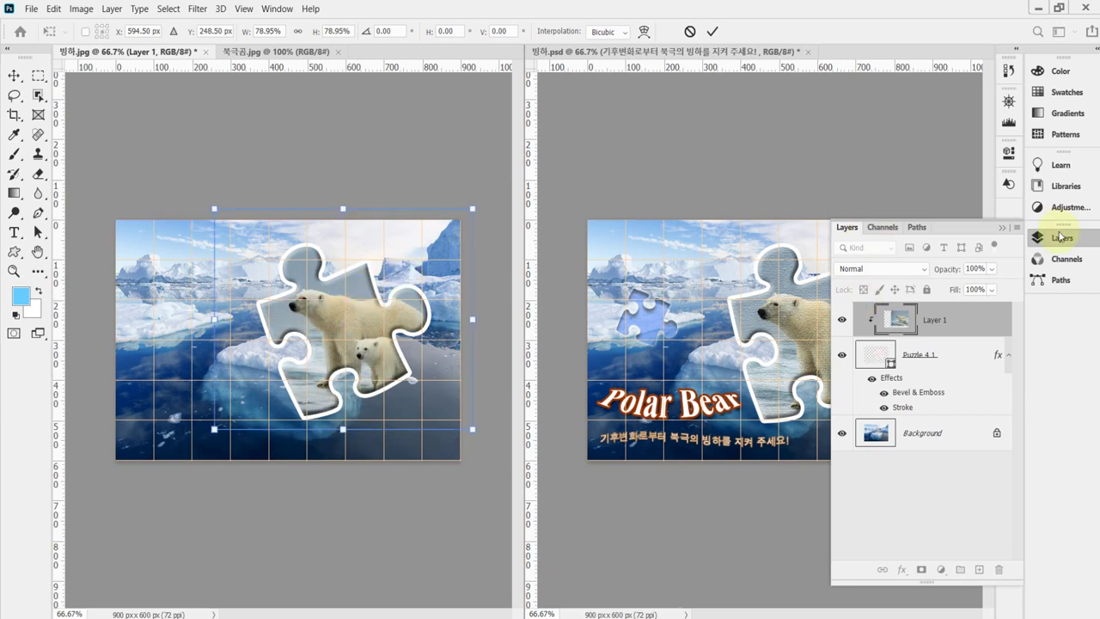
{"action": "left_click", "coordinate": [1059, 237]}
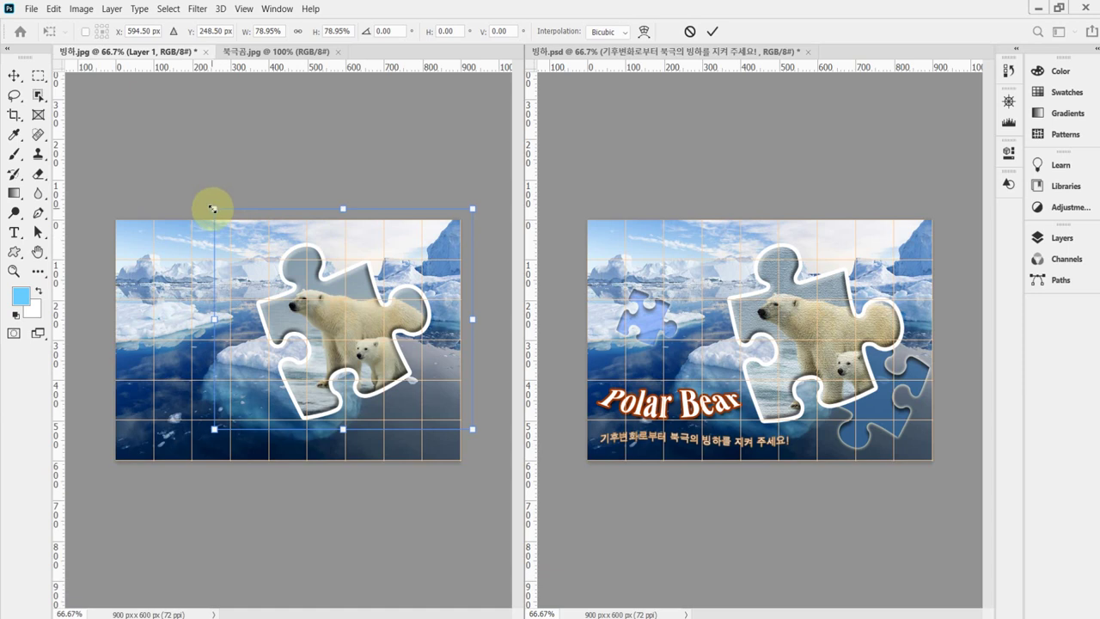
{"action": "left_click_drag", "start_coordinate": [212, 209], "coordinate": [204, 201]}
{"action": "mouse_move", "coordinate": [381, 337]}
{"action": "left_mouse_down"}
{"action": "mouse_move", "coordinate": [365, 316]}
{"action": "mouse_move", "coordinate": [380, 321]}
{"action": "left_mouse_up"}
{"action": "left_click_drag", "start_coordinate": [220, 206], "coordinate": [210, 197]}
{"action": "left_click_drag", "start_coordinate": [377, 330], "coordinate": [371, 338]}
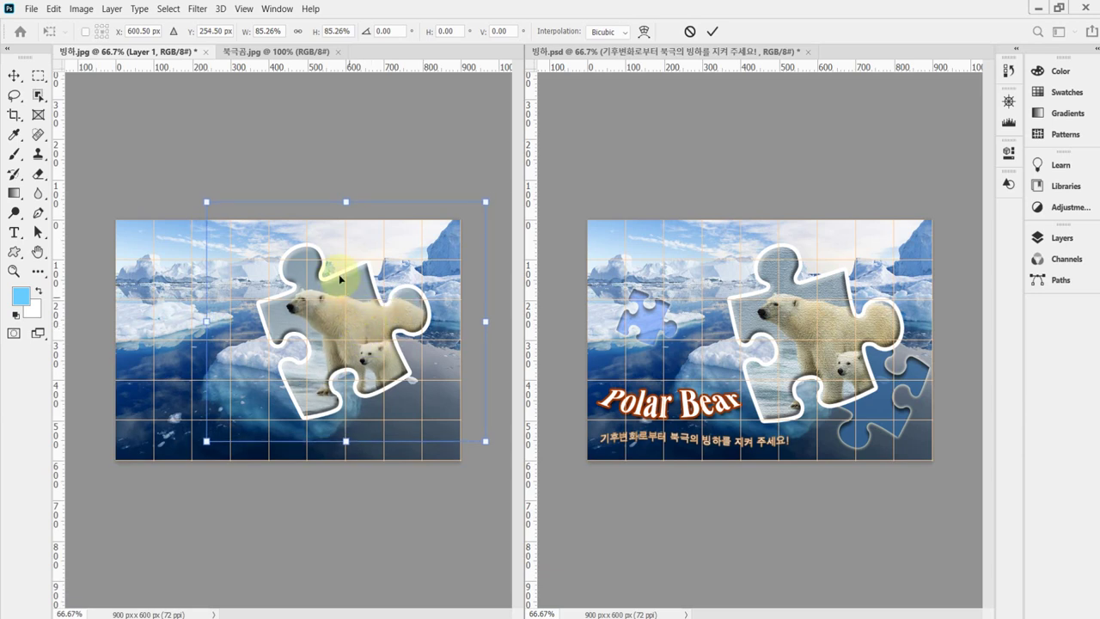
{"action": "left_click_drag", "start_coordinate": [485, 201], "coordinate": [493, 191]}
{"action": "left_click_drag", "start_coordinate": [356, 319], "coordinate": [362, 327]}
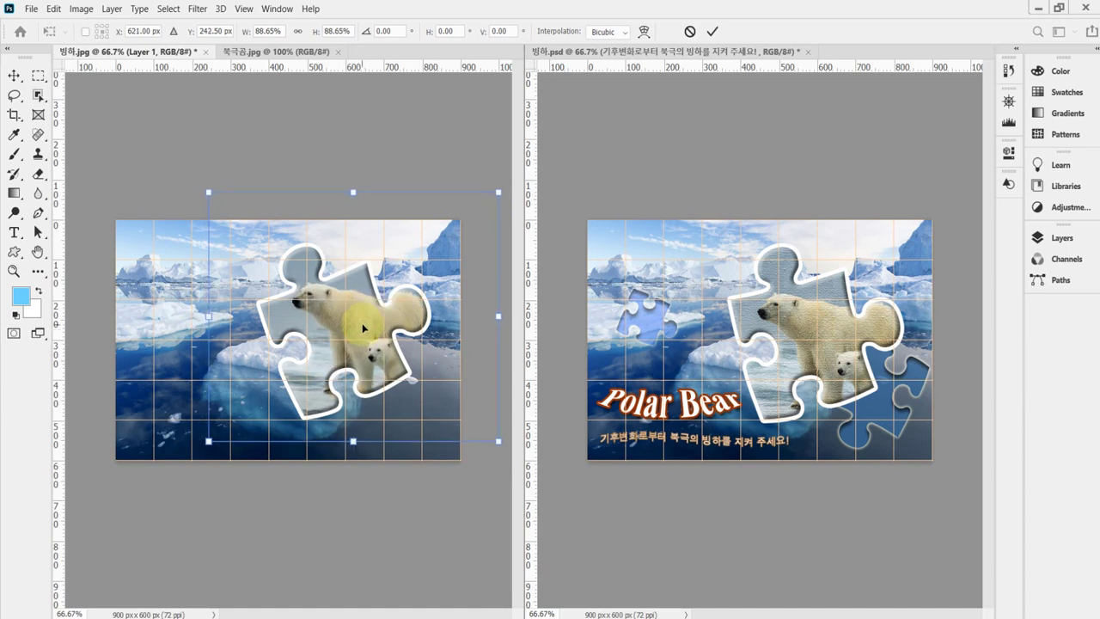
{"action": "key", "text": "Return"}
{"action": "key", "text": "u"}
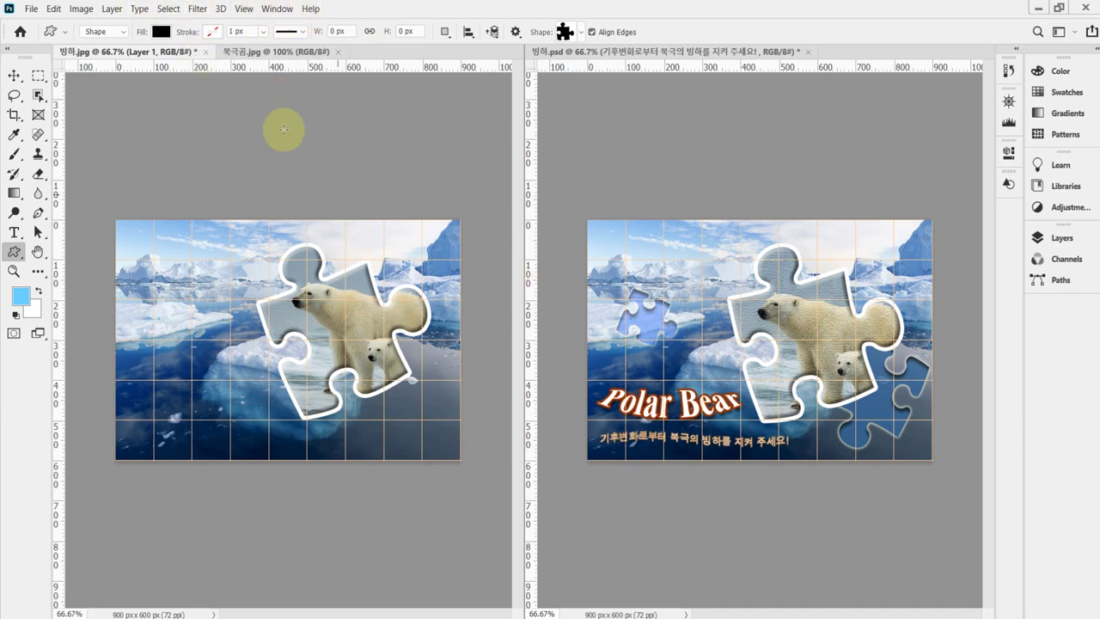
Step: Apply the Texturizer filter to the bear photo layer with Canvas texture, 100% scaling, relief 4 and light from the top
{"action": "left_click", "coordinate": [243, 9]}
{"action": "mouse_move", "coordinate": [191, 11]}
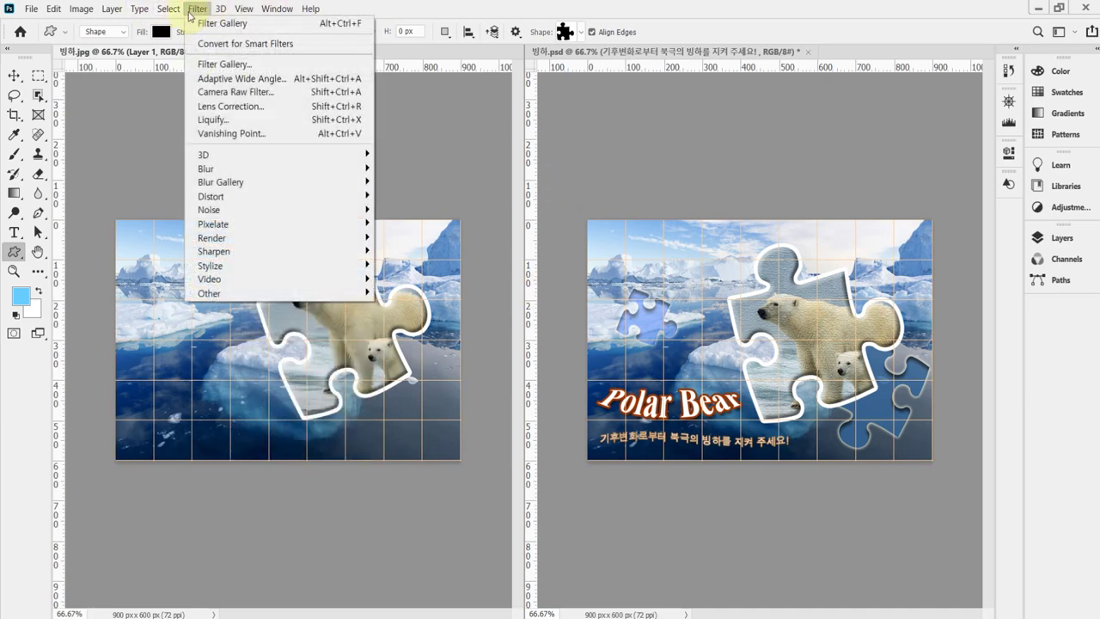
{"action": "left_click", "coordinate": [209, 66]}
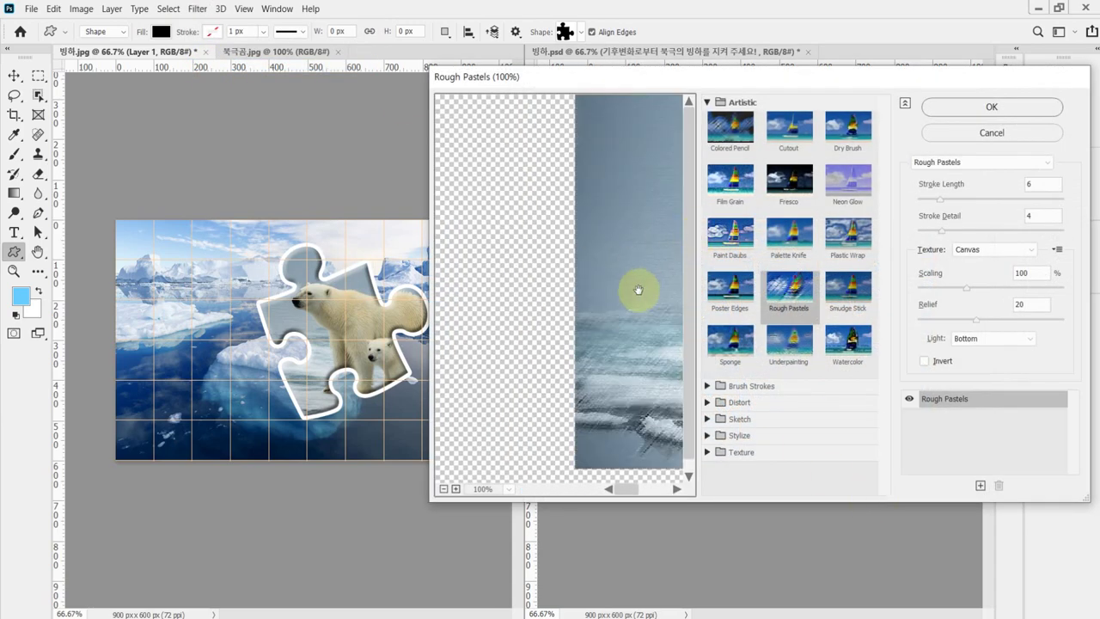
{"action": "left_click_drag", "start_coordinate": [633, 290], "coordinate": [441, 261]}
{"action": "left_click", "coordinate": [706, 103]}
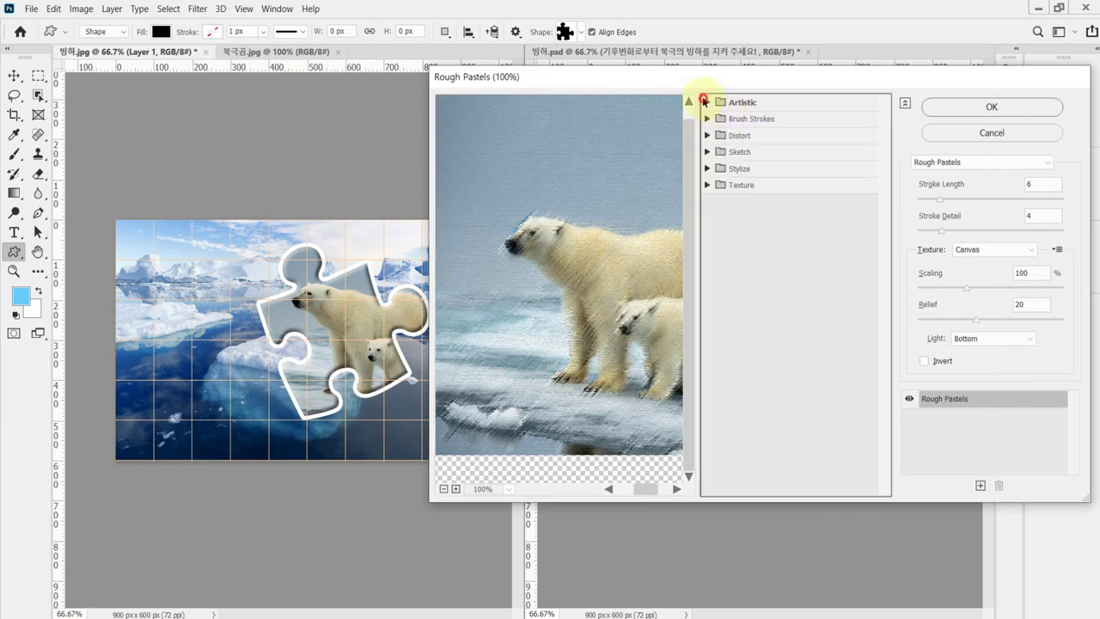
{"action": "left_click", "coordinate": [705, 184]}
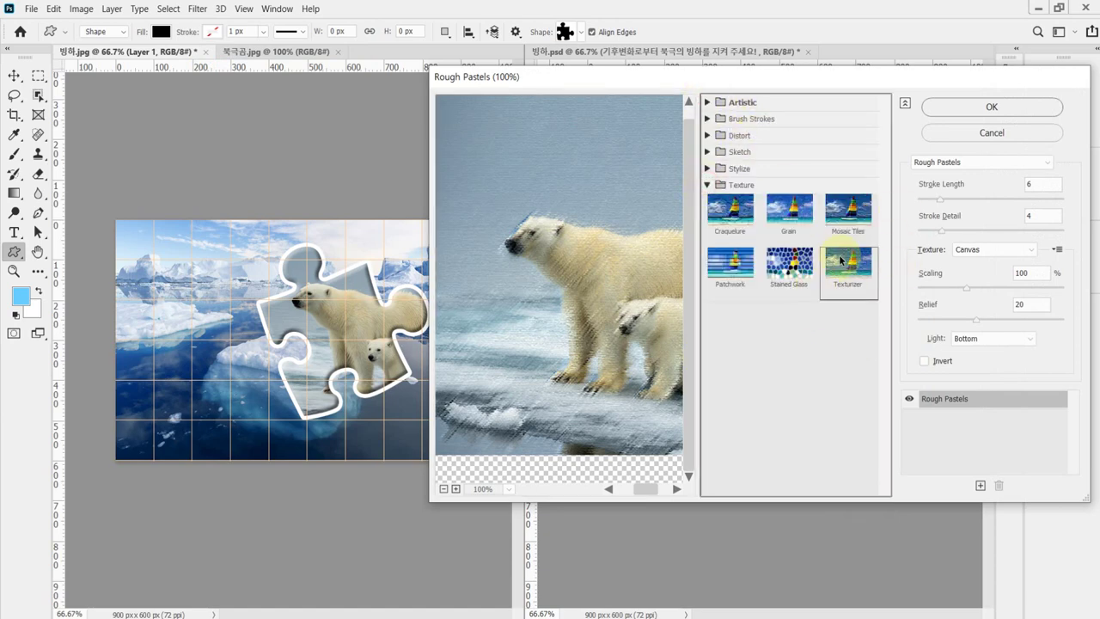
{"action": "left_click", "coordinate": [841, 260]}
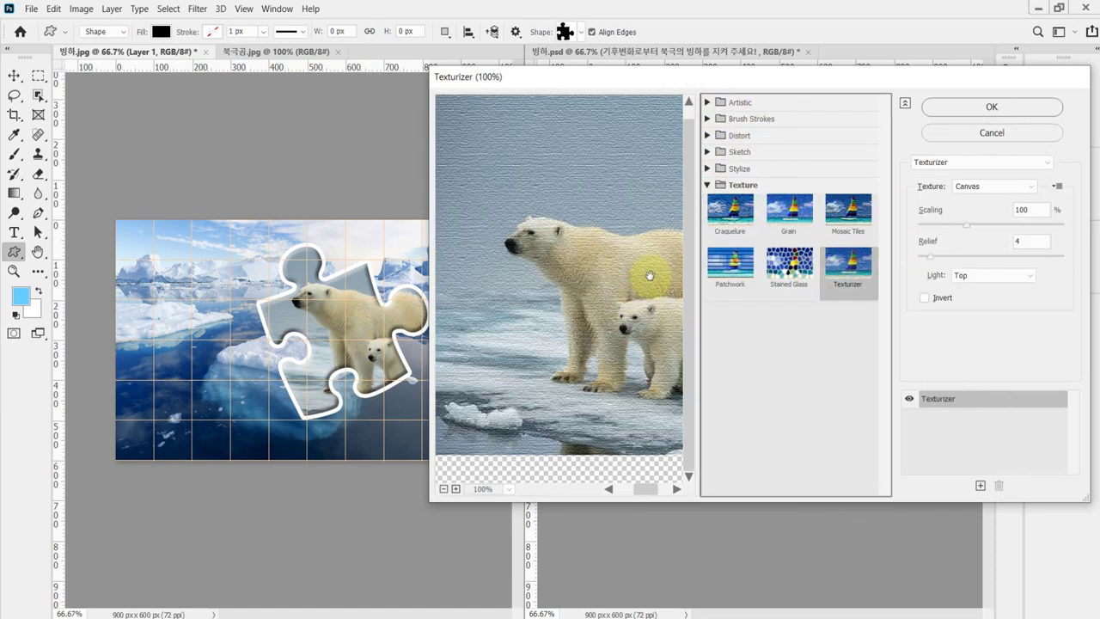
{"action": "left_click_drag", "start_coordinate": [646, 271], "coordinate": [582, 258]}
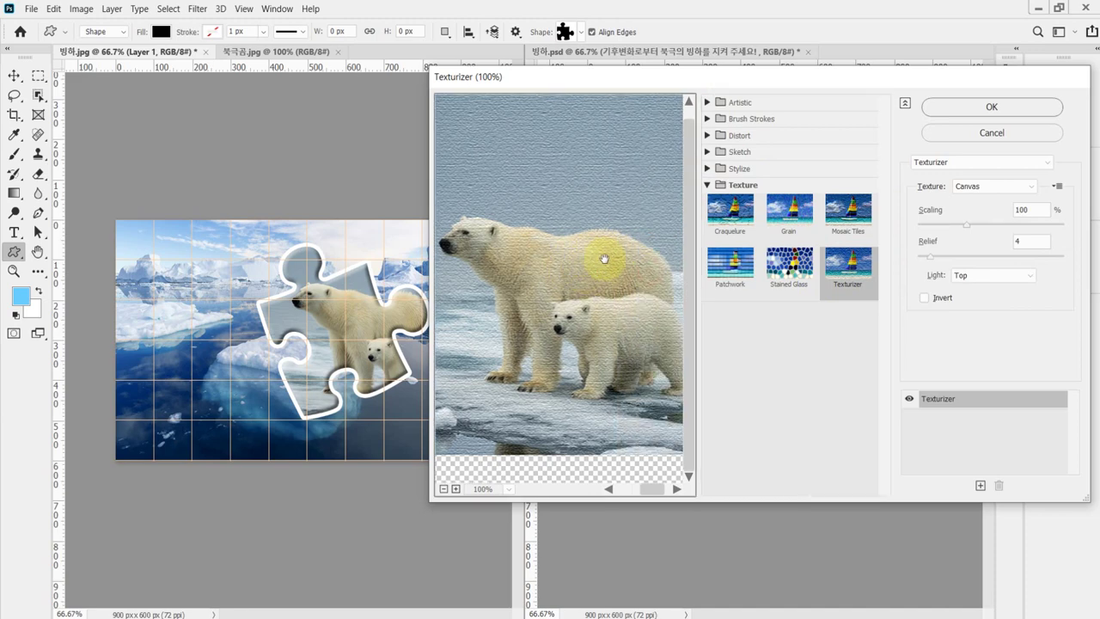
{"action": "left_click", "coordinate": [985, 110]}
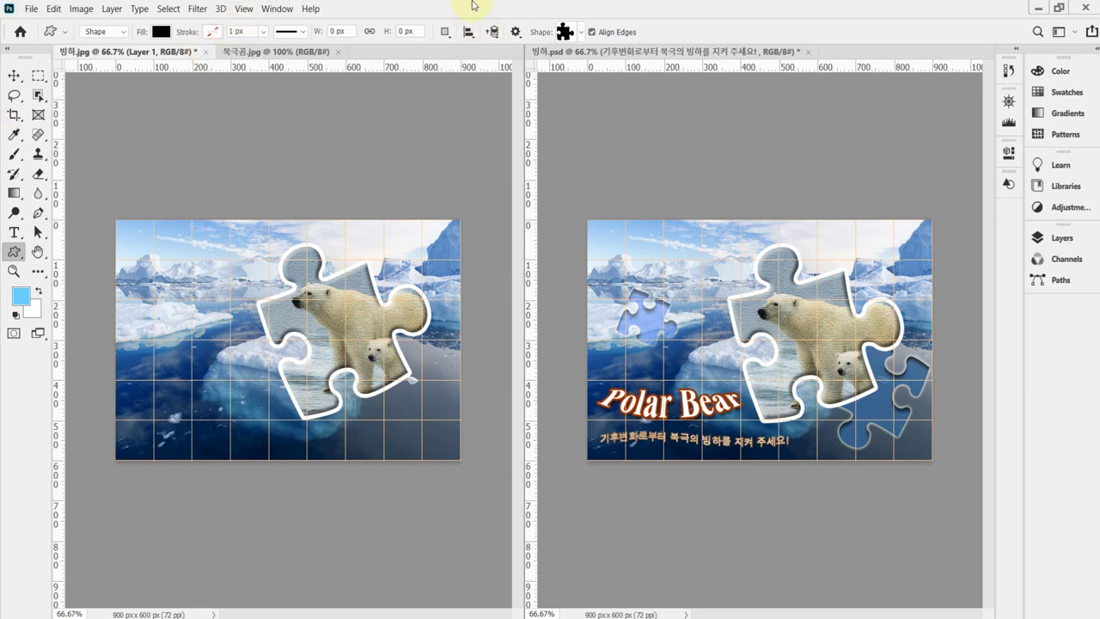
Step: Draw a Puzzle 3 custom shape over the lower part of the main bear puzzle piece in the iceberg image
{"action": "left_click", "coordinate": [582, 32]}
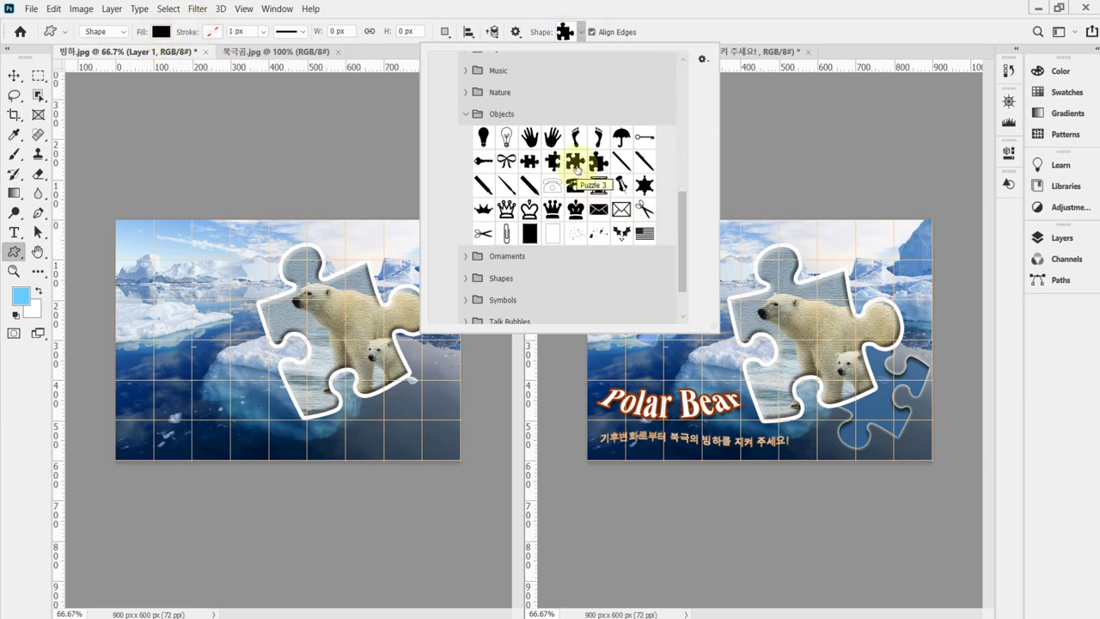
{"action": "left_click", "coordinate": [575, 166]}
{"action": "left_click", "coordinate": [631, 31]}
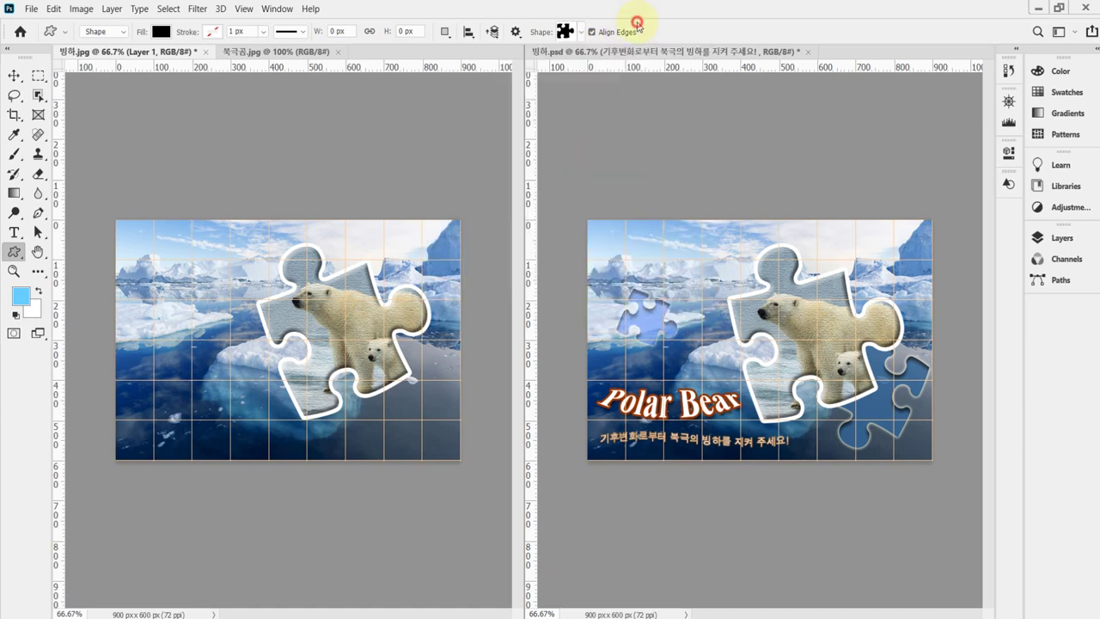
{"action": "left_click_drag", "start_coordinate": [320, 350], "coordinate": [406, 411]}
Step: Rotate the new puzzle shape about 119° and resize it to about 271 × 289 px in the image's lower-right corner, matching the reference
{"action": "key", "text": "ctrl+t"}
{"action": "left_click_drag", "start_coordinate": [464, 329], "coordinate": [428, 456]}
{"action": "left_click_drag", "start_coordinate": [413, 404], "coordinate": [415, 406]}
{"action": "left_click_drag", "start_coordinate": [416, 404], "coordinate": [443, 412]}
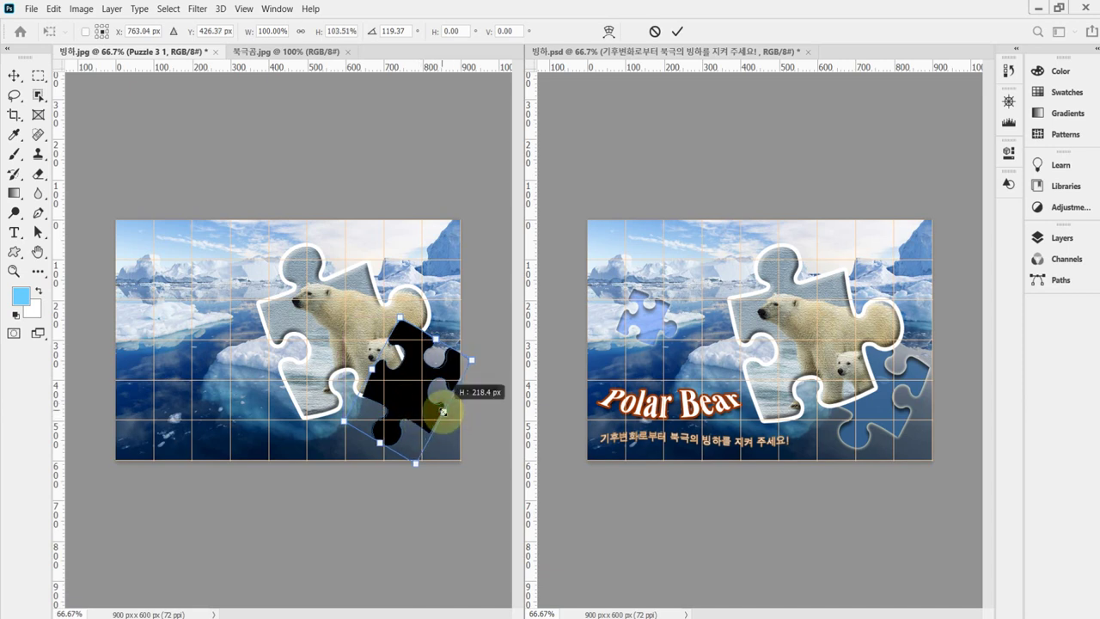
{"action": "left_click_drag", "start_coordinate": [400, 317], "coordinate": [375, 376]}
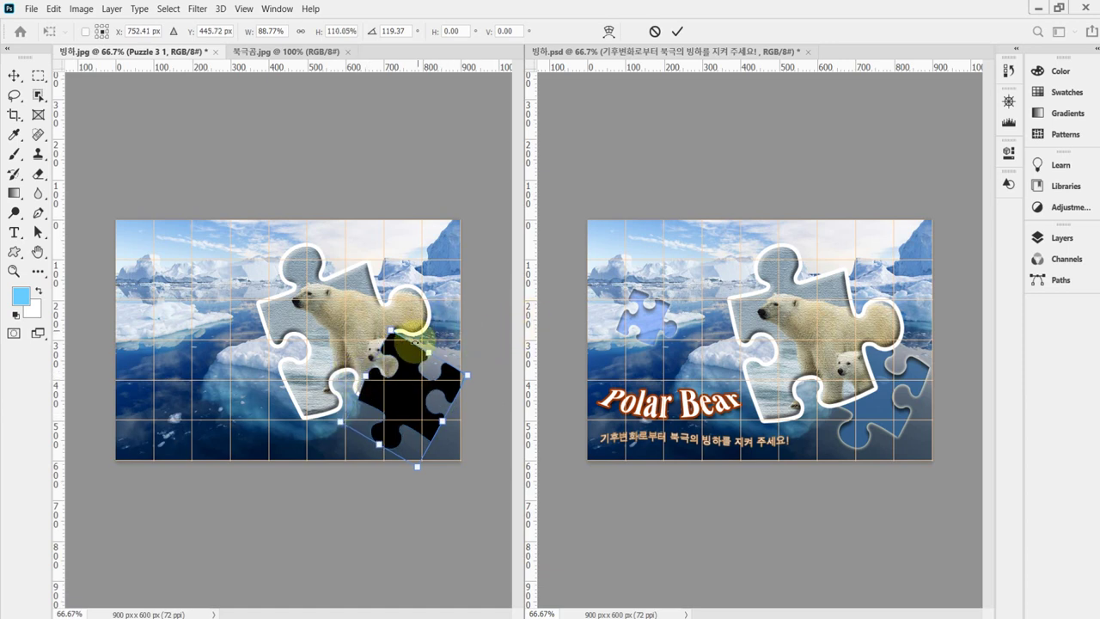
{"action": "left_click_drag", "start_coordinate": [467, 375], "coordinate": [462, 377]}
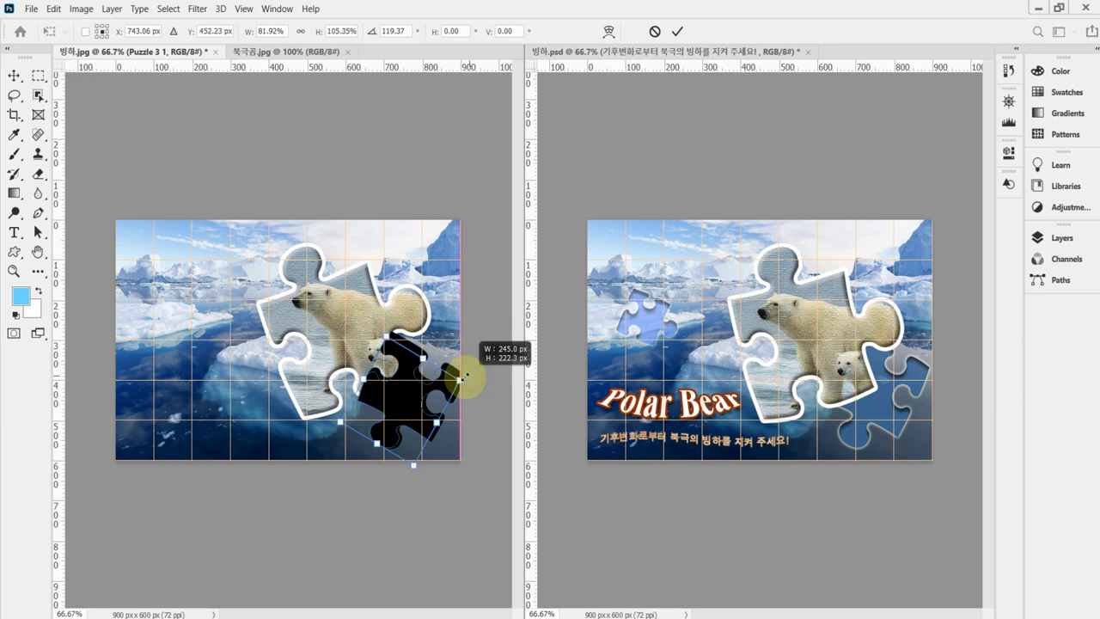
{"action": "left_click_drag", "start_coordinate": [422, 356], "coordinate": [427, 351]}
{"action": "double_click", "coordinate": [420, 392]}
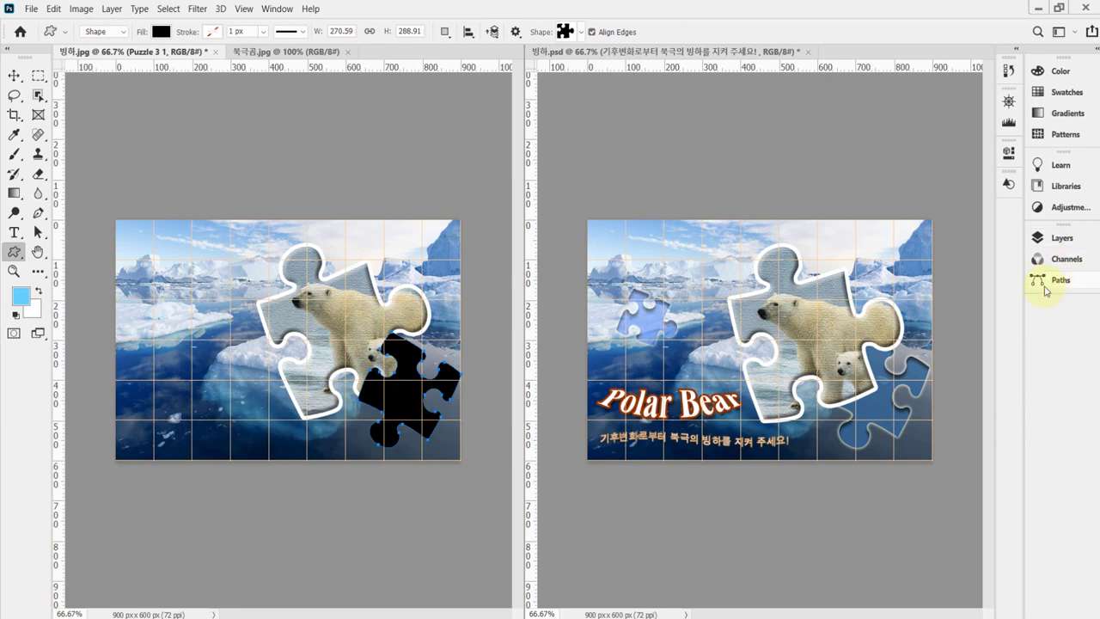
Step: Set the Puzzle 3 1 shape layer's fill colour to #336699
{"action": "left_click", "coordinate": [1049, 237]}
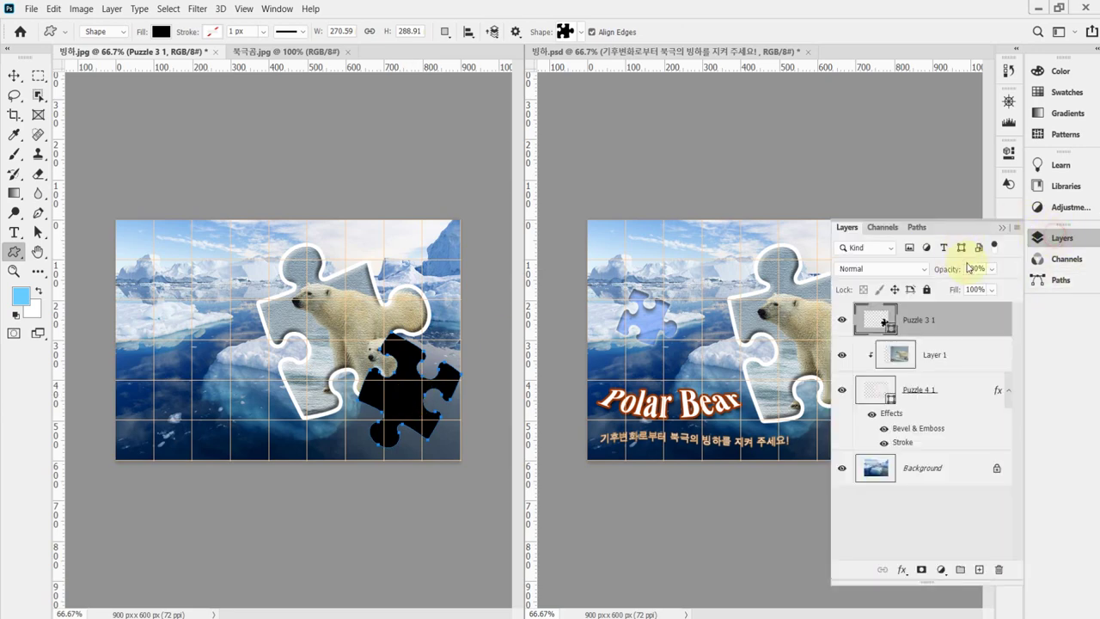
{"action": "double_click", "coordinate": [883, 322]}
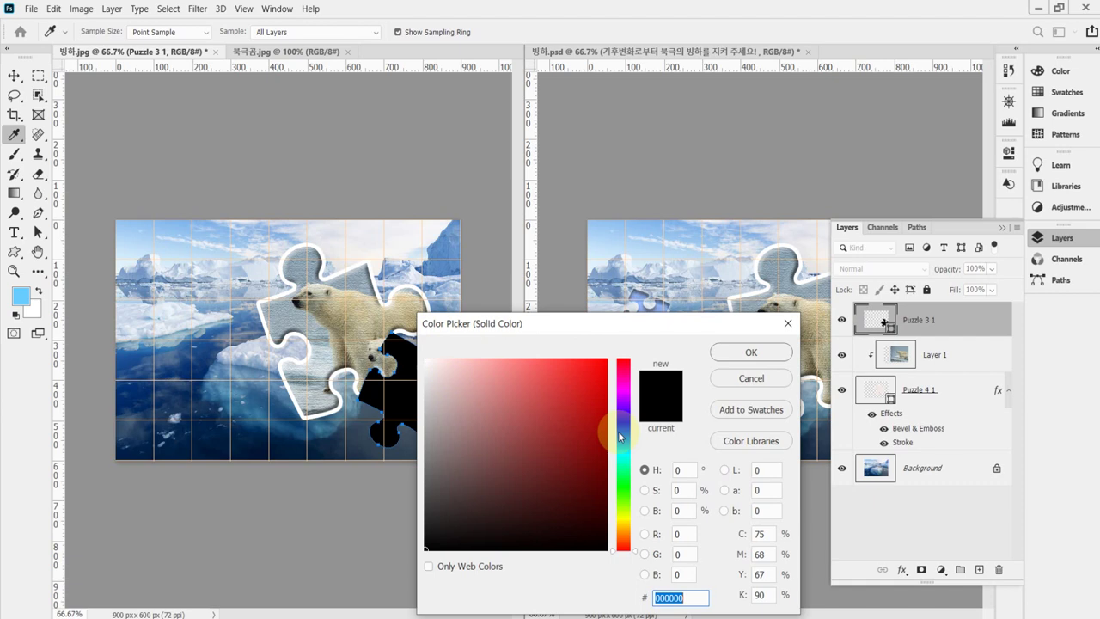
{"action": "type", "text": "369"}
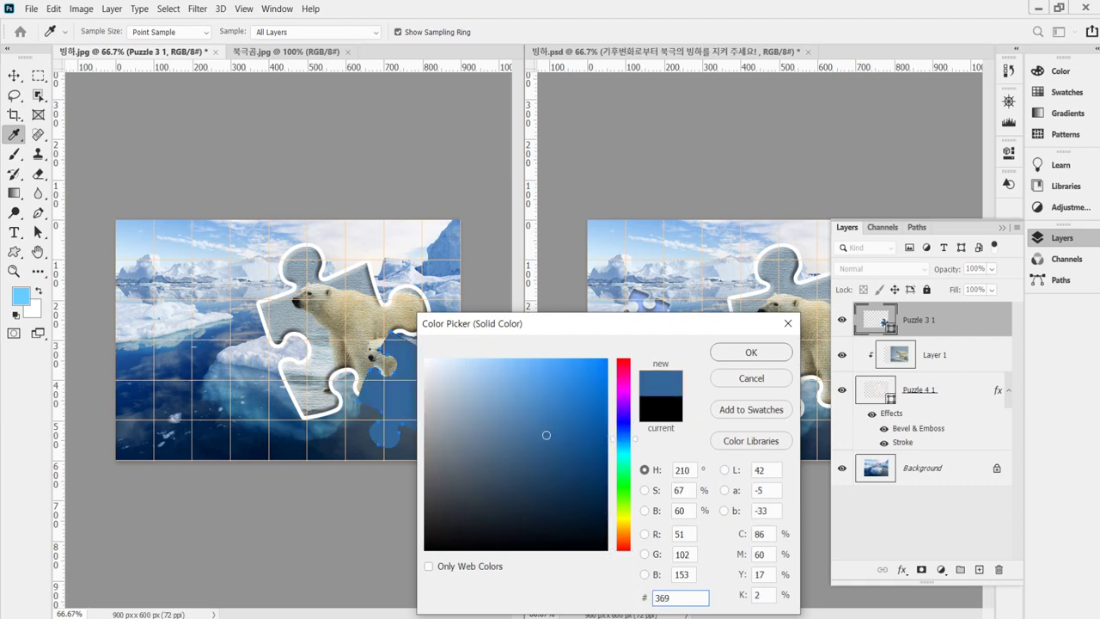
{"action": "key", "text": "Return"}
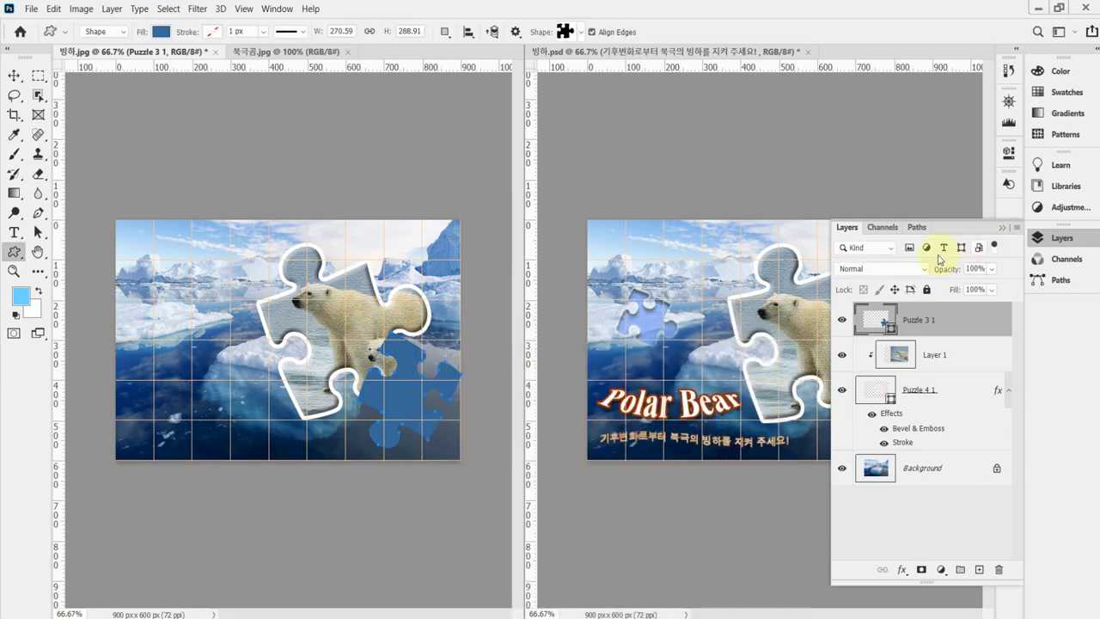
Step: Move the Puzzle 3 1 layer below the Puzzle 4 1 layer so it sits behind the bear puzzle piece
{"action": "left_click", "coordinate": [1041, 241]}
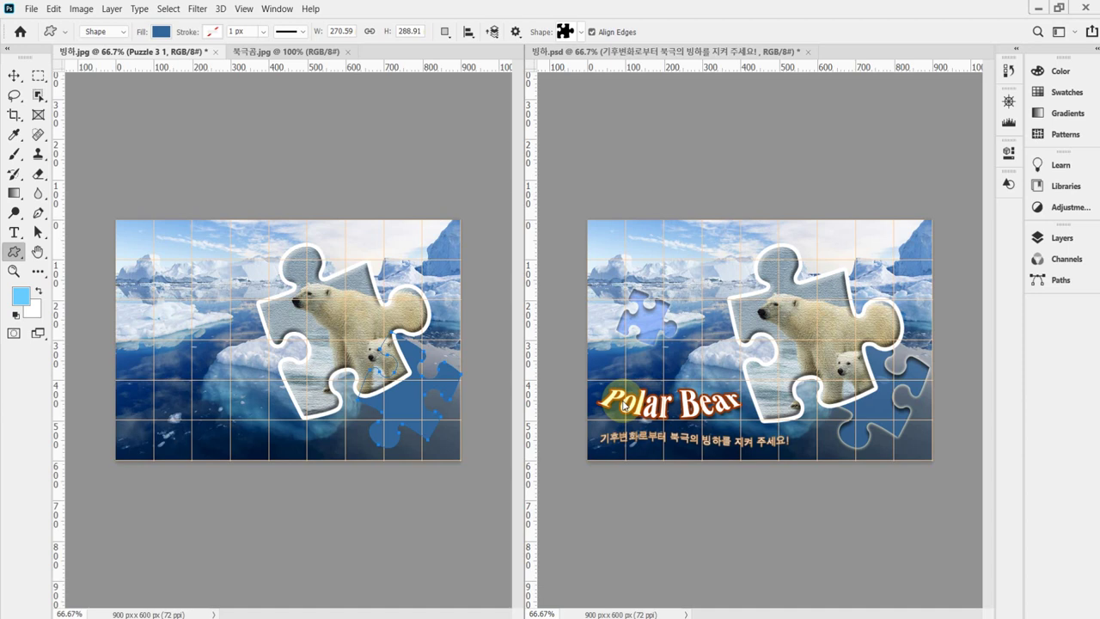
{"action": "left_click", "coordinate": [1057, 238]}
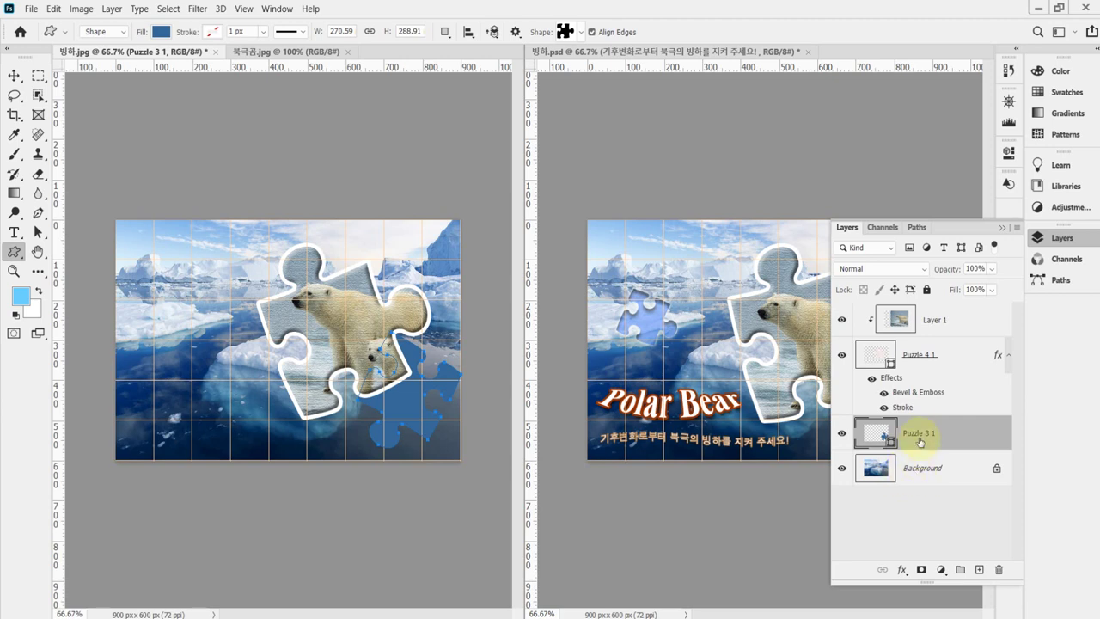
{"action": "left_click", "coordinate": [1079, 245]}
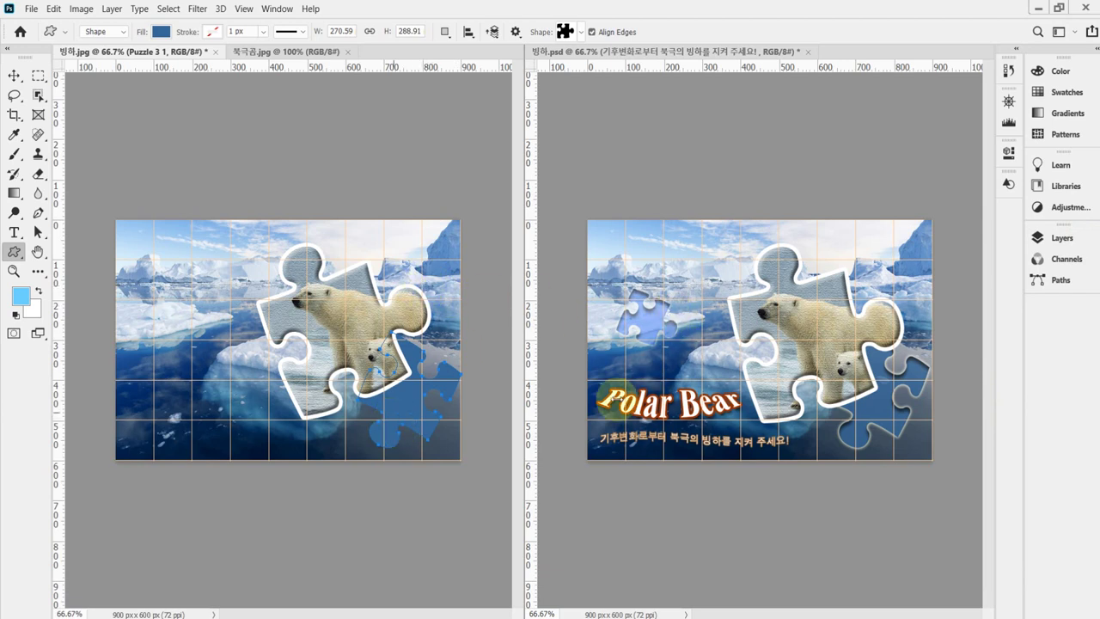
Step: Add an Inner Shadow to the Puzzle 3 1 layer with 75% opacity and a 90° angle, with Use Global Light off
{"action": "left_click", "coordinate": [1037, 238]}
{"action": "left_click", "coordinate": [901, 572]}
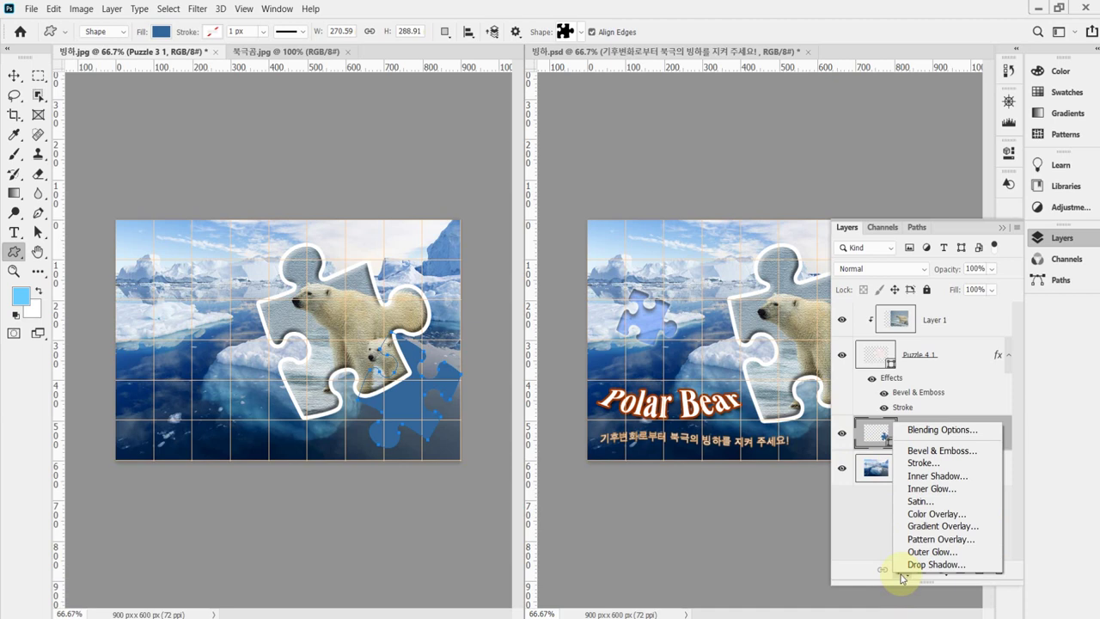
{"action": "left_click", "coordinate": [981, 476]}
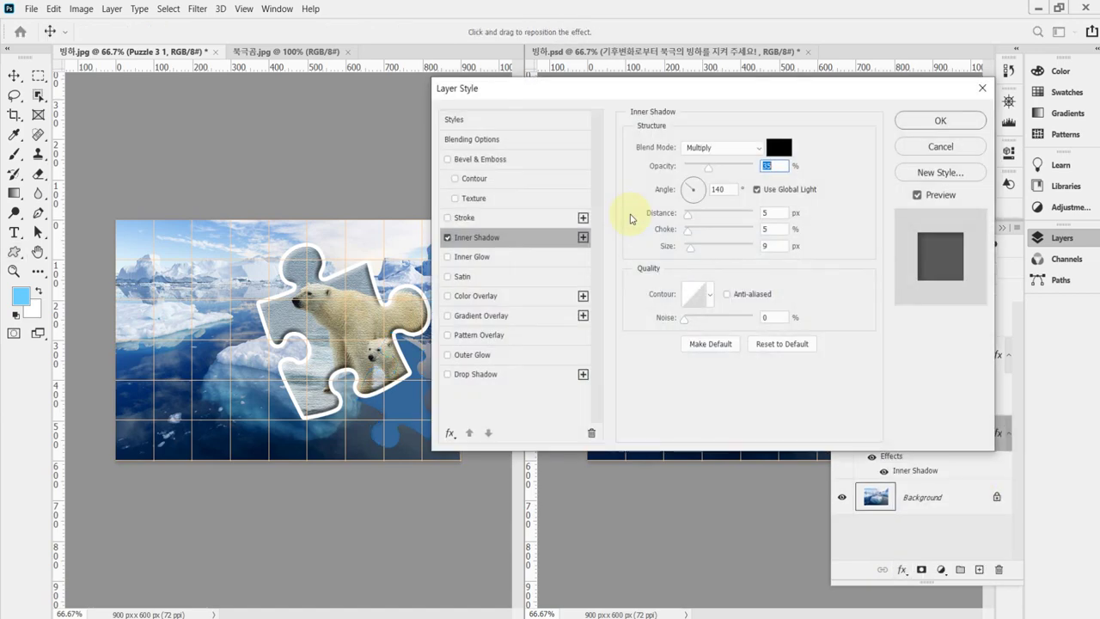
{"action": "left_click", "coordinate": [778, 165]}
{"action": "type", "text": "75"}
{"action": "left_click", "coordinate": [714, 183]}
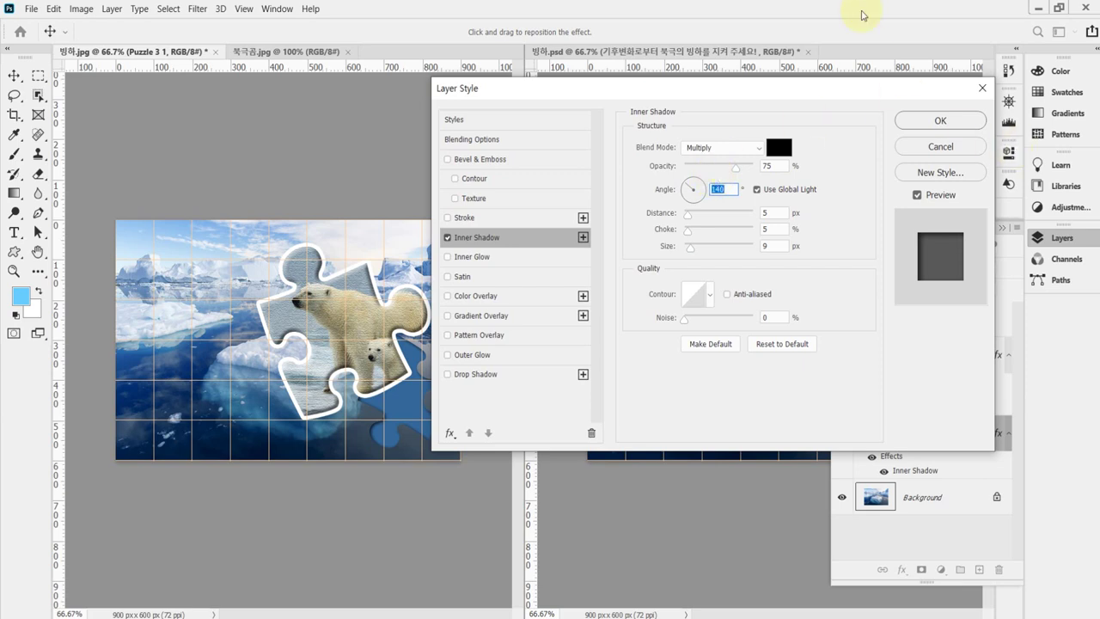
{"action": "left_click", "coordinate": [787, 191]}
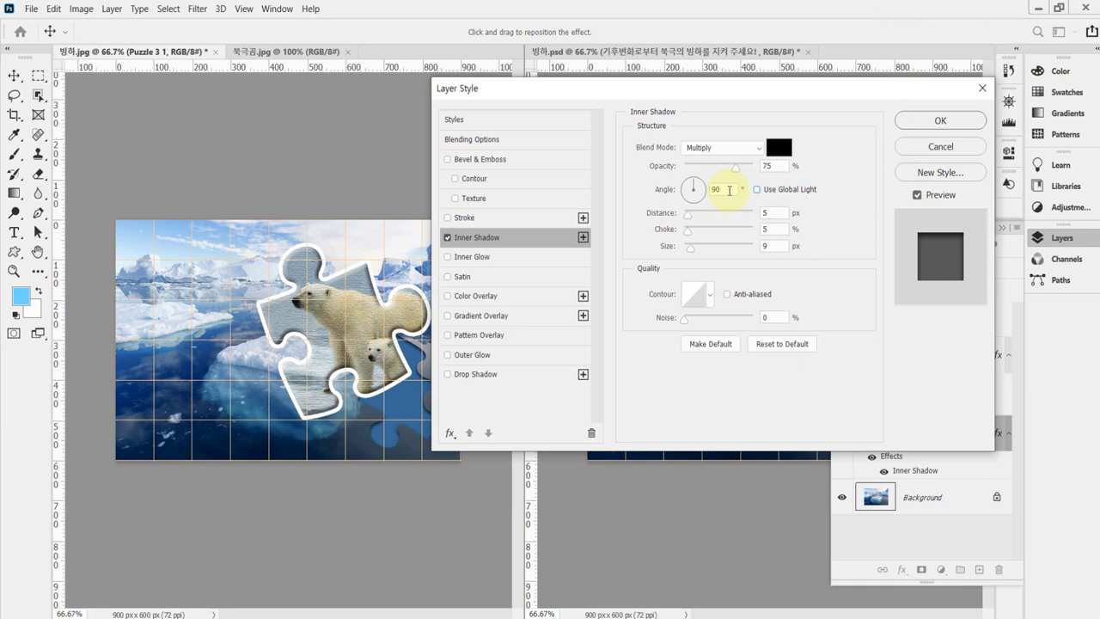
Step: Set the inner shadow's distance to 9 px, choke to 0% and size to 9 px
{"action": "left_click", "coordinate": [773, 213]}
{"action": "type", "text": "9"}
{"action": "key", "text": "Tab"}
{"action": "type", "text": "0"}
{"action": "key", "text": "Tab"}
{"action": "type", "text": "9"}
{"action": "left_click", "coordinate": [712, 218]}
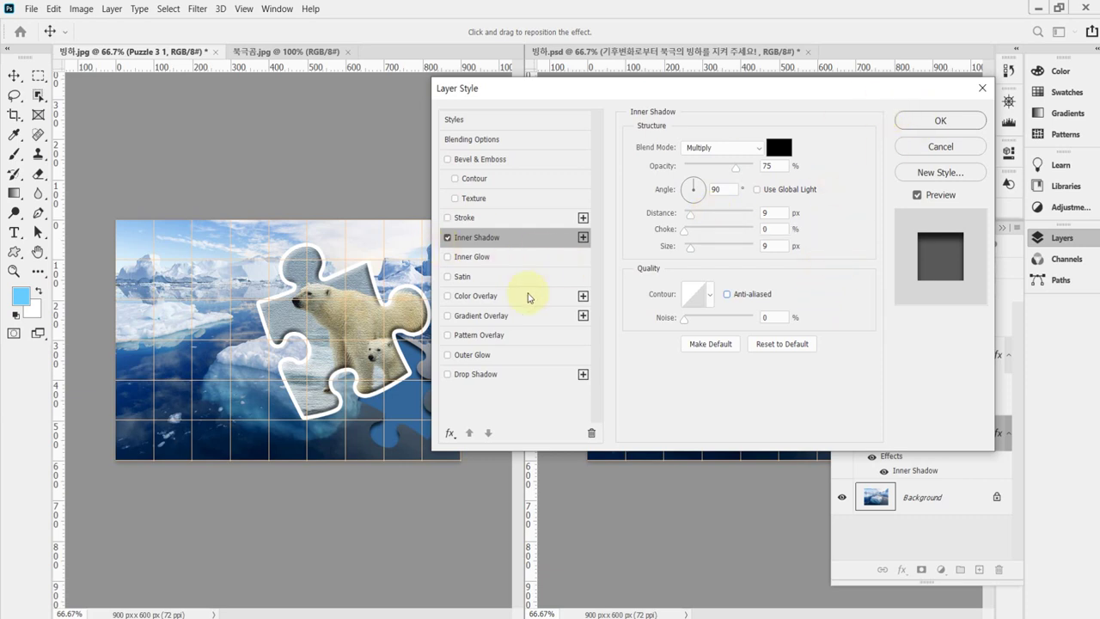
Step: Add an Outer Glow to the Puzzle 3 1 layer with 10% spread and a size of 10 px, and apply the layer style
{"action": "left_click", "coordinate": [495, 359]}
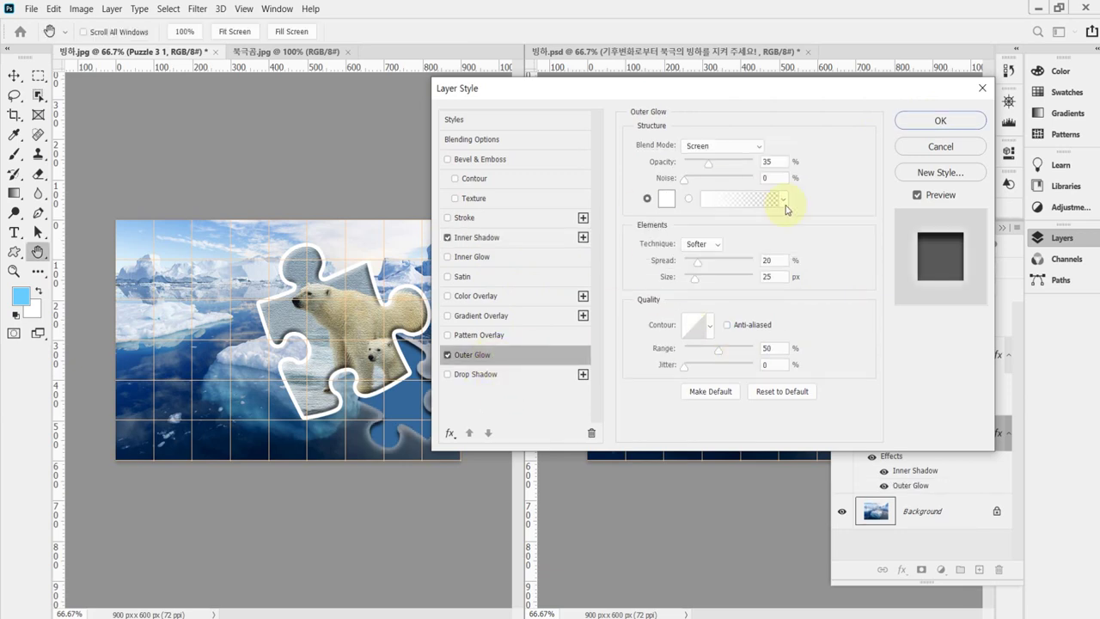
{"action": "double_click", "coordinate": [784, 260]}
{"action": "type", "text": "10"}
{"action": "key", "text": "Tab"}
{"action": "type", "text": "10"}
{"action": "key", "text": "Return"}
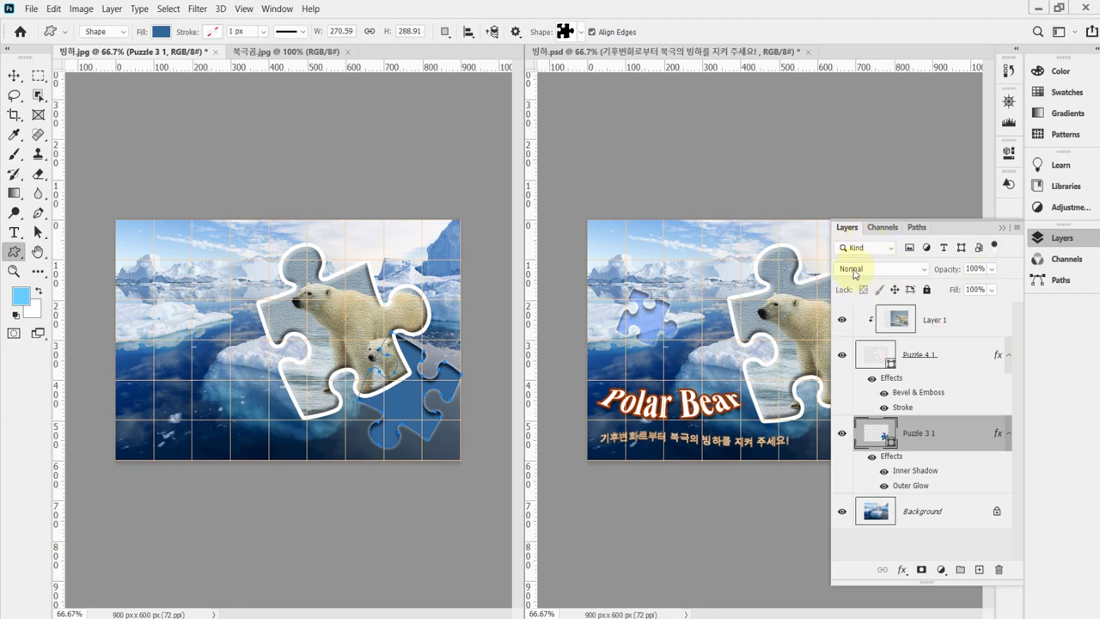
Step: Set the Puzzle 3 1 layer's opacity to 80%
{"action": "left_click", "coordinate": [944, 272]}
{"action": "type", "text": "80"}
{"action": "key", "text": "Return"}
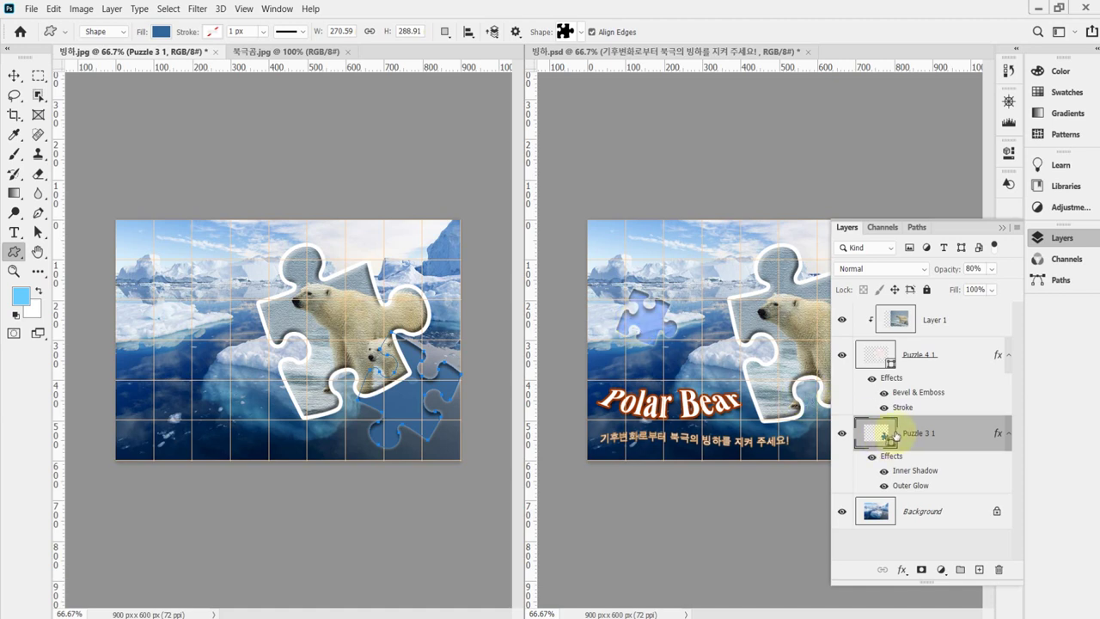
Step: Duplicate the Puzzle 3 1 layer, move the copy to the image's upper-left area and scale it to about 73%
{"action": "key", "text": "ctrl+j"}
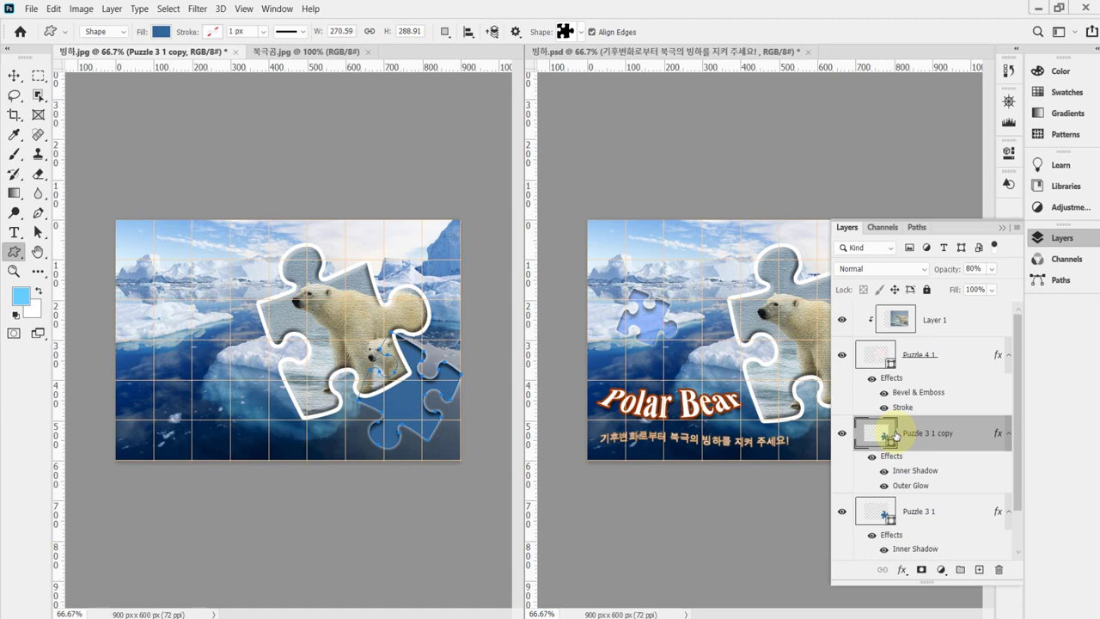
{"action": "key", "text": "ctrl+t"}
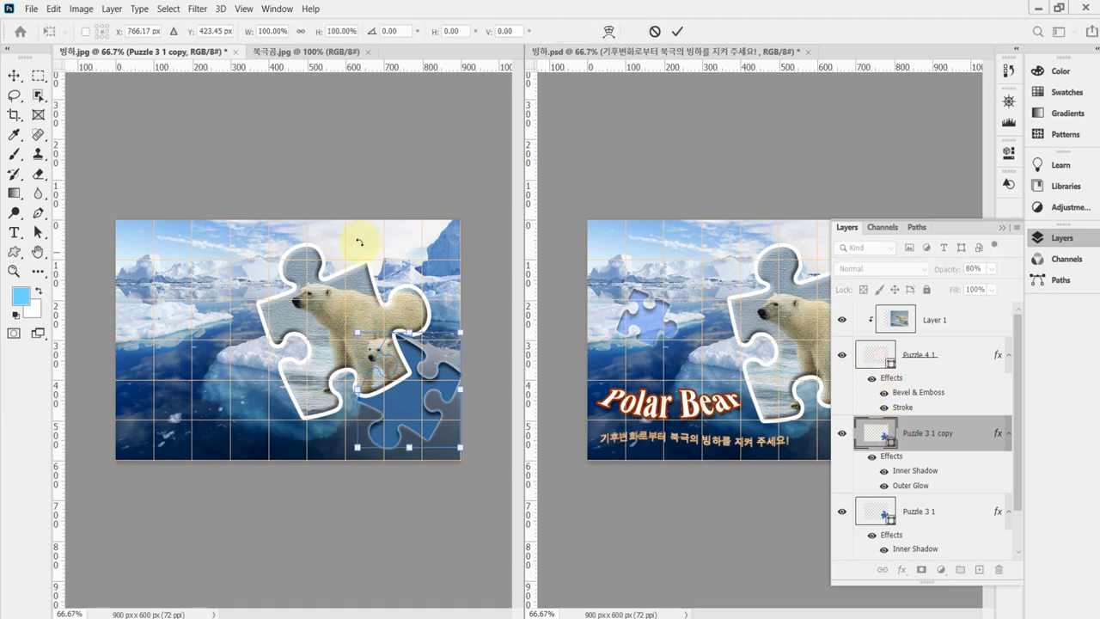
{"action": "left_click_drag", "start_coordinate": [409, 413], "coordinate": [189, 317]}
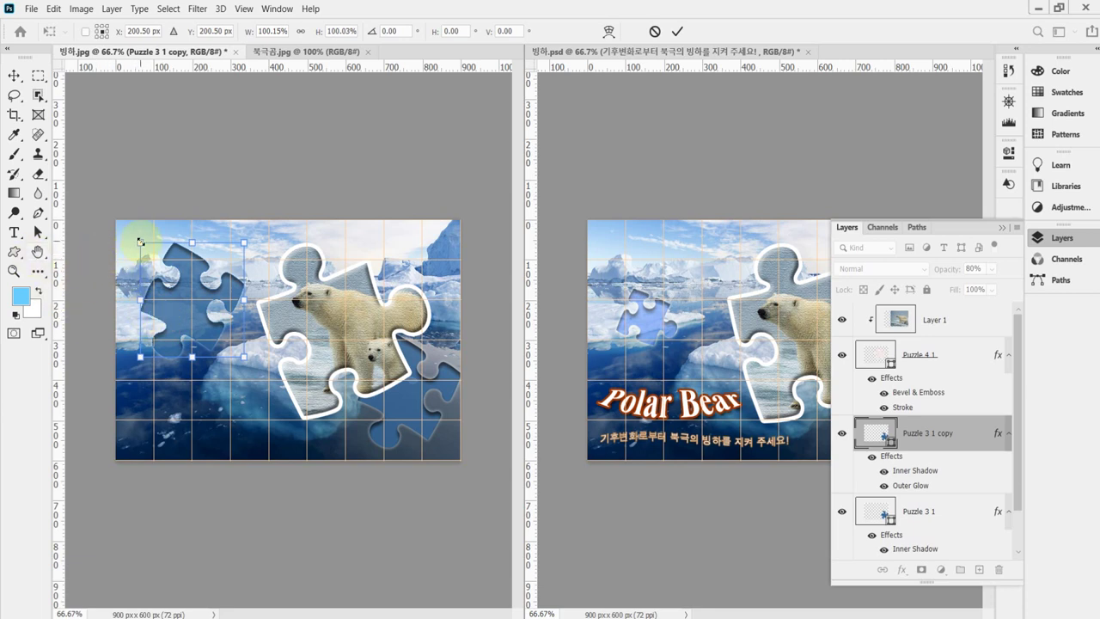
{"action": "left_click_drag", "start_coordinate": [140, 241], "coordinate": [168, 274]}
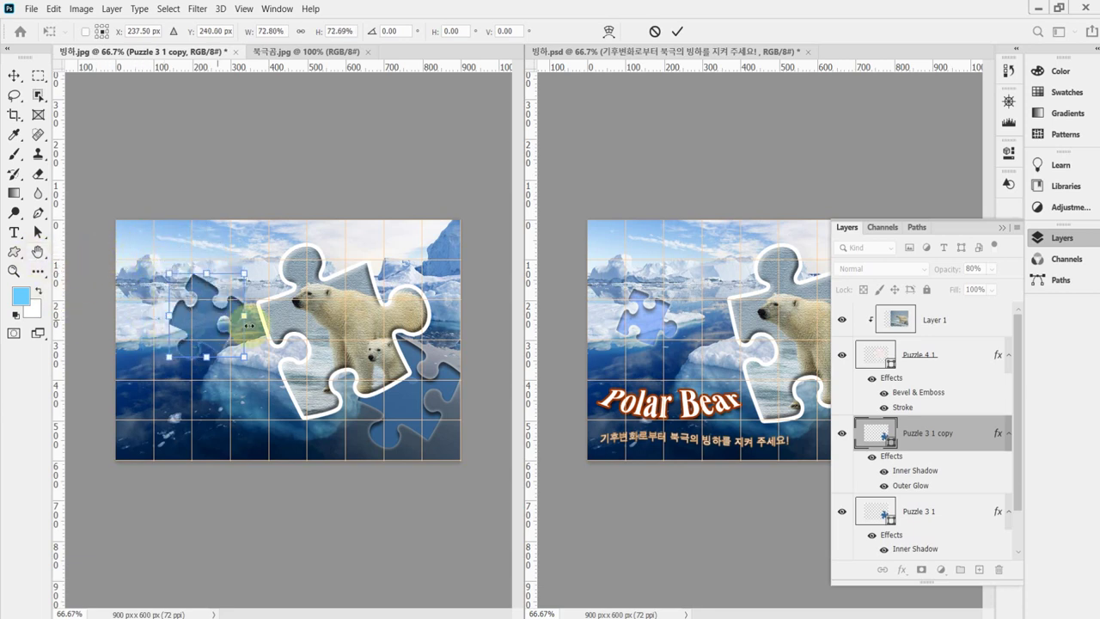
Step: Rotate the puzzle copy to about -92°, scale it to about 56% by 61% and position it over the left ice as in the reference
{"action": "left_click_drag", "start_coordinate": [285, 363], "coordinate": [255, 237]}
{"action": "left_click_drag", "start_coordinate": [226, 323], "coordinate": [190, 302]}
{"action": "left_click_drag", "start_coordinate": [222, 340], "coordinate": [194, 343]}
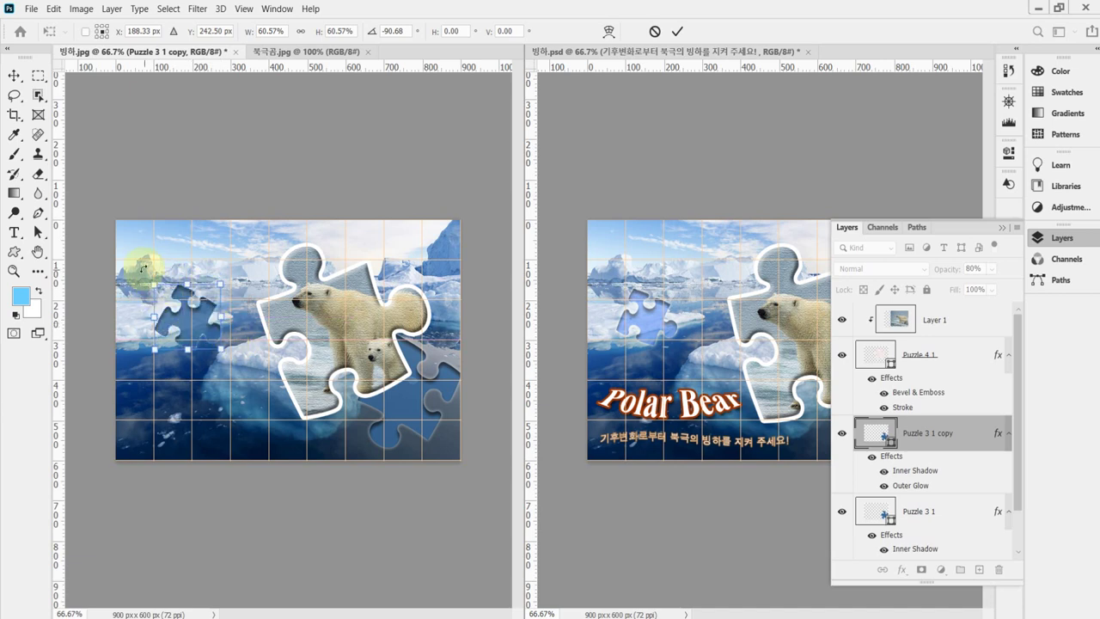
{"action": "left_click_drag", "start_coordinate": [153, 314], "coordinate": [141, 311]}
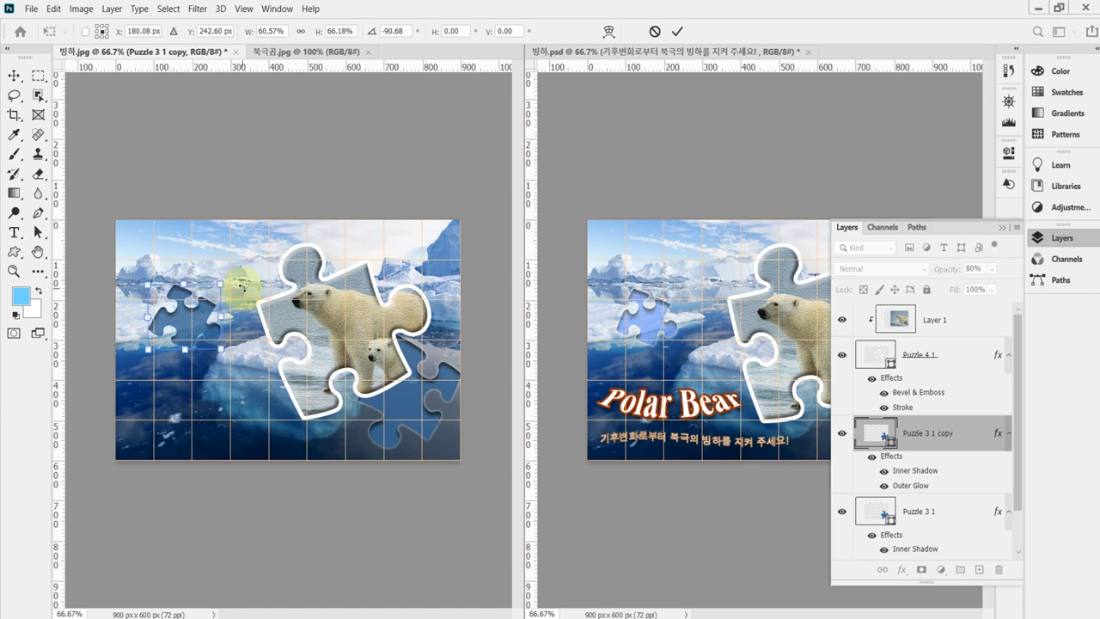
{"action": "left_click_drag", "start_coordinate": [222, 284], "coordinate": [186, 316]}
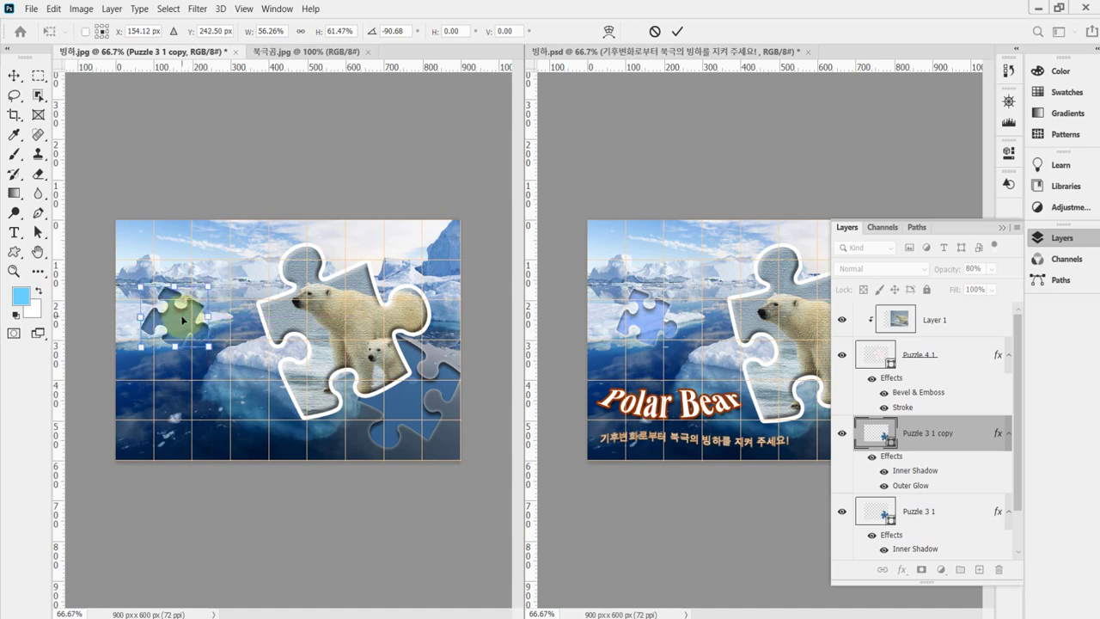
{"action": "left_click_drag", "start_coordinate": [241, 325], "coordinate": [241, 321]}
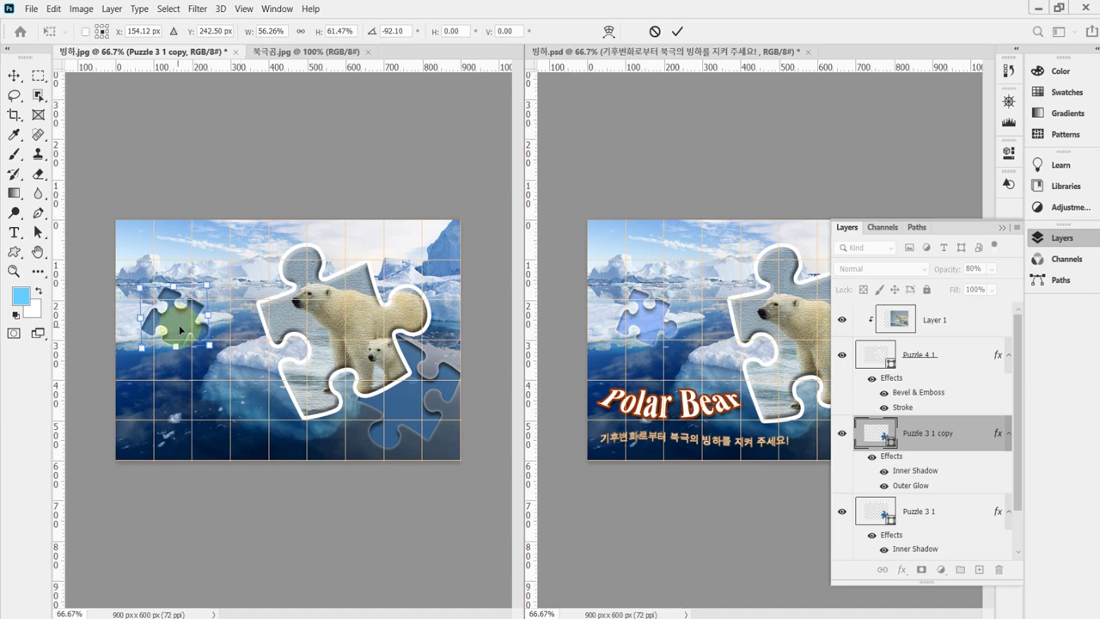
{"action": "key", "text": "Return"}
{"action": "key", "text": "u"}
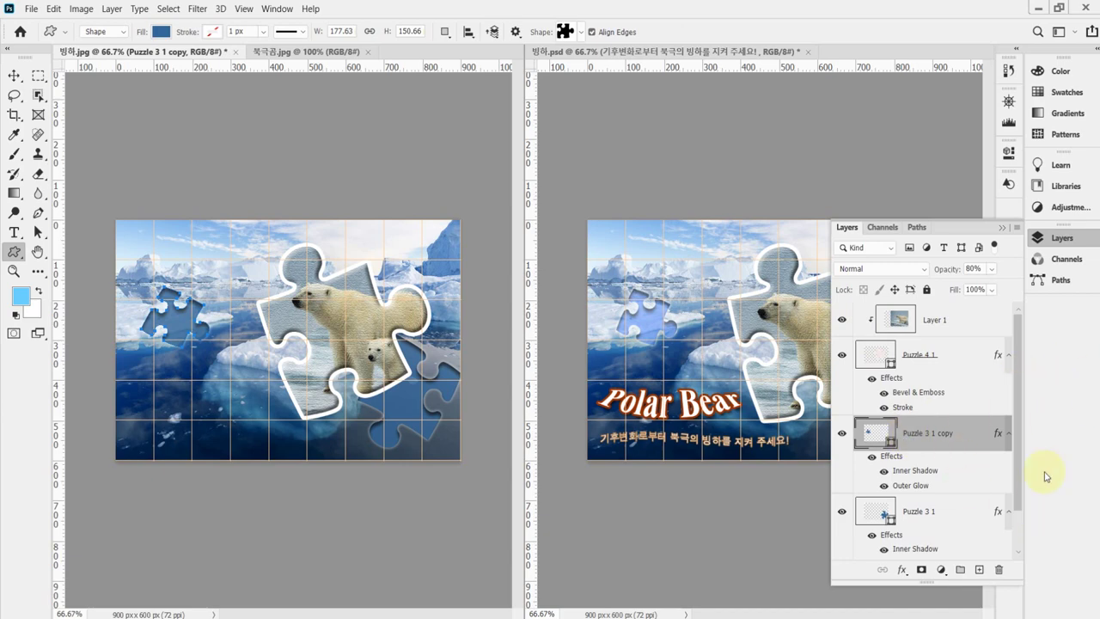
Step: Set the puzzle copy's fill colour to #6699ff and its layer opacity to 60%
{"action": "double_click", "coordinate": [878, 437]}
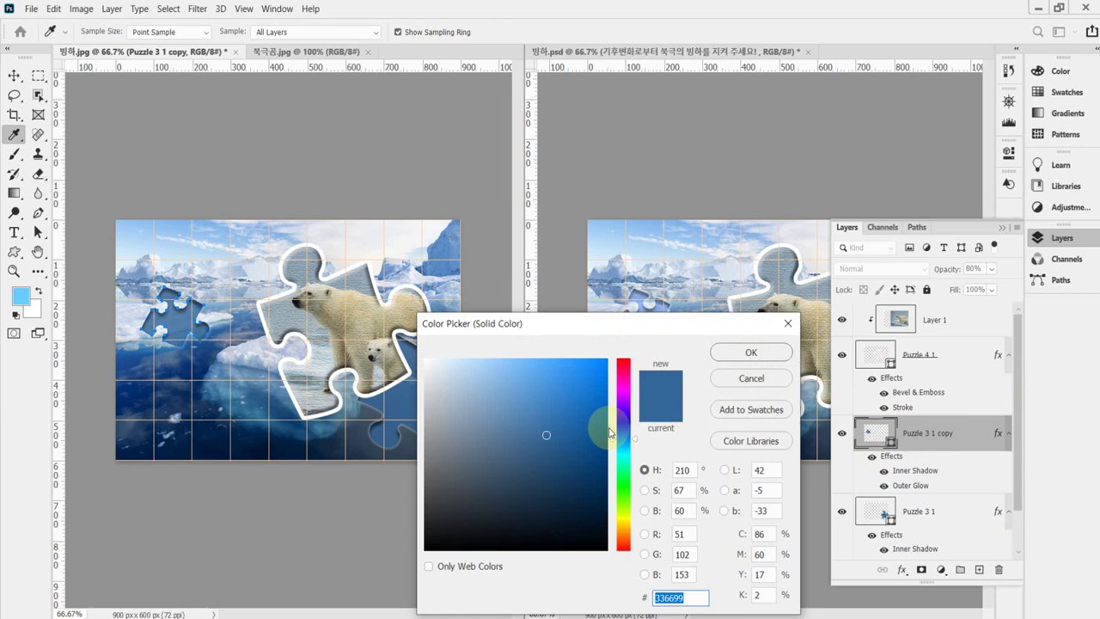
{"action": "type", "text": "69"}
{"action": "type", "text": "f"}
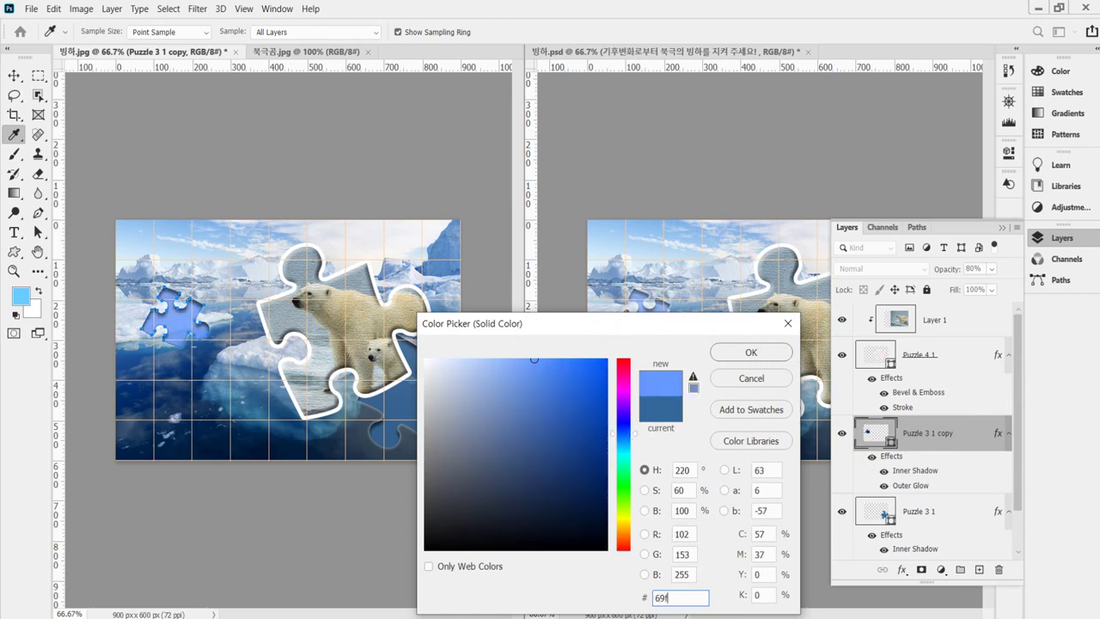
{"action": "key", "text": "Return"}
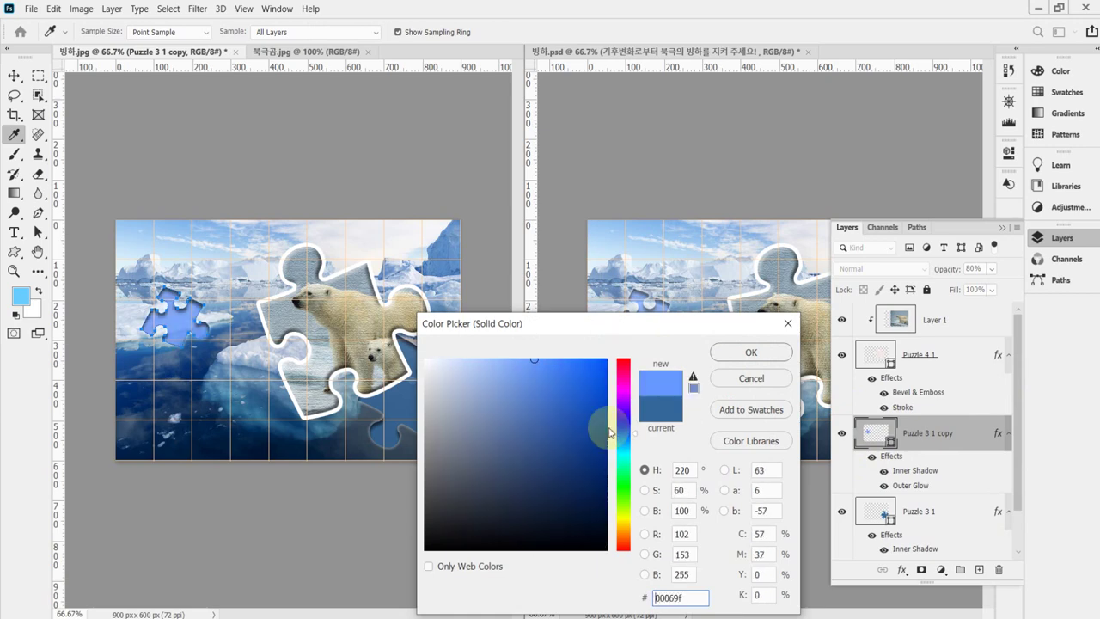
{"action": "left_click", "coordinate": [939, 274]}
{"action": "type", "text": "60"}
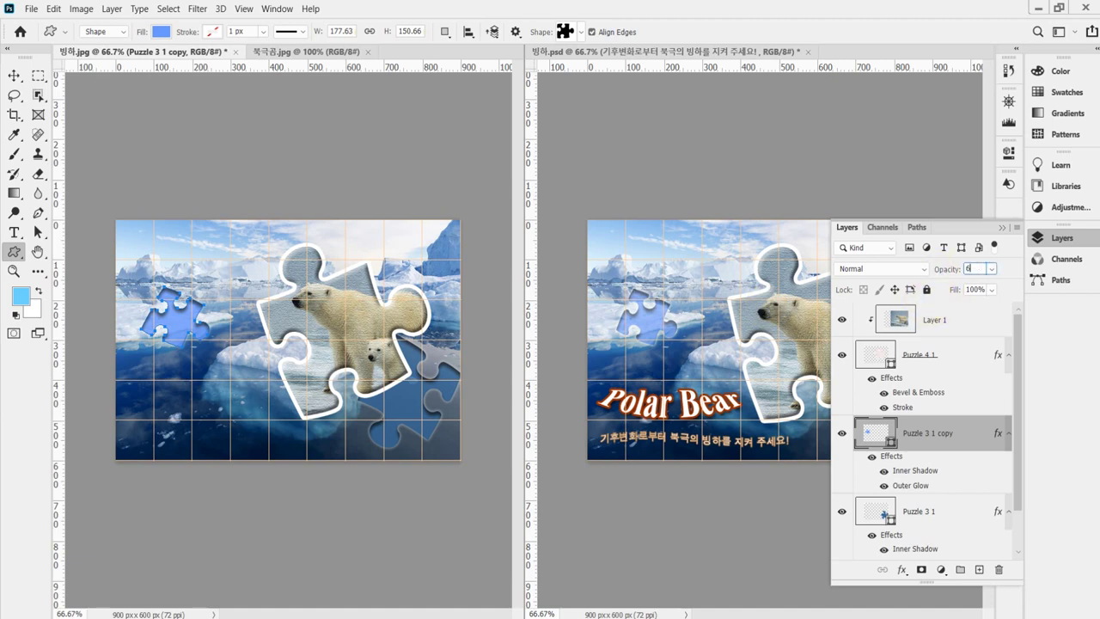
{"action": "key", "text": "Return"}
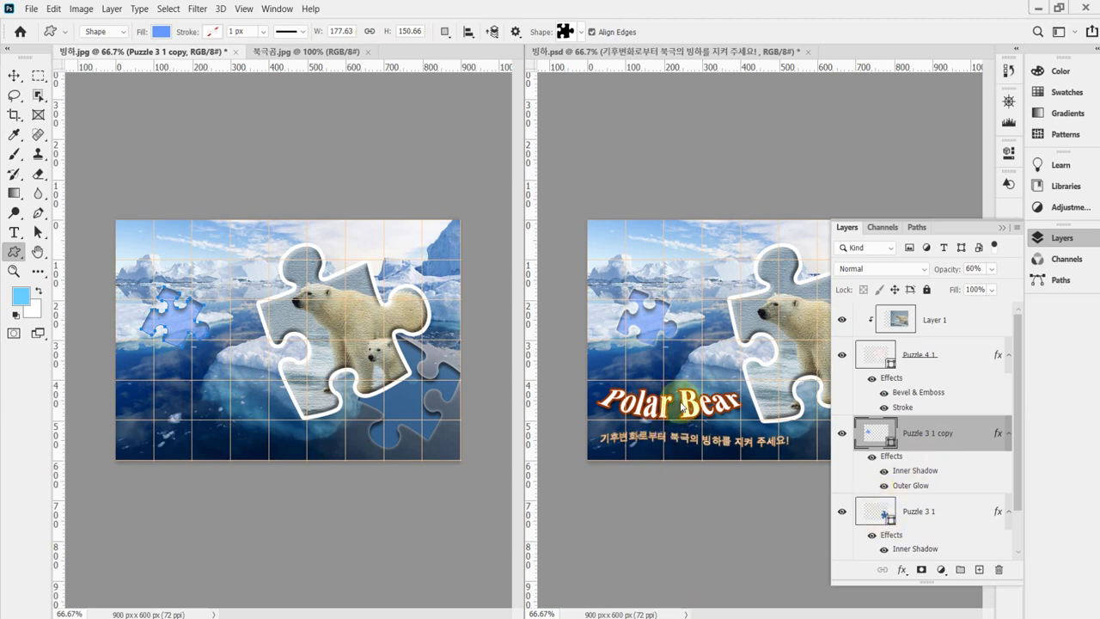
Step: Copy the Polar Bear title text from the reference document 빙하.psd, checking its font settings
{"action": "left_click", "coordinate": [231, 276]}
{"action": "key", "text": "ctrl+Tab"}
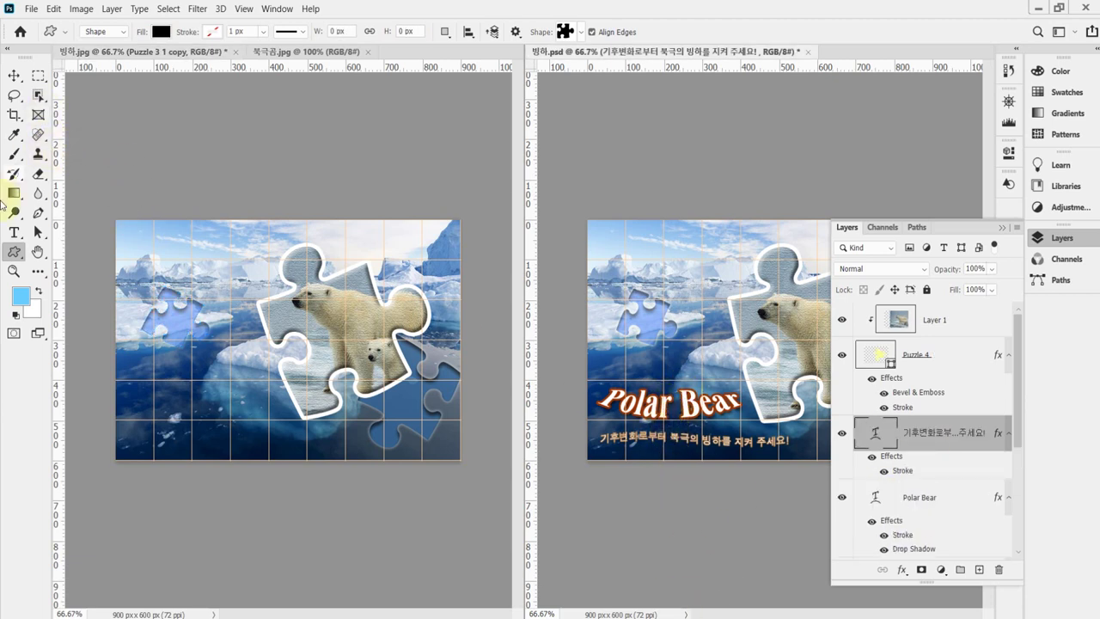
{"action": "left_click", "coordinate": [14, 232]}
{"action": "left_click", "coordinate": [679, 404]}
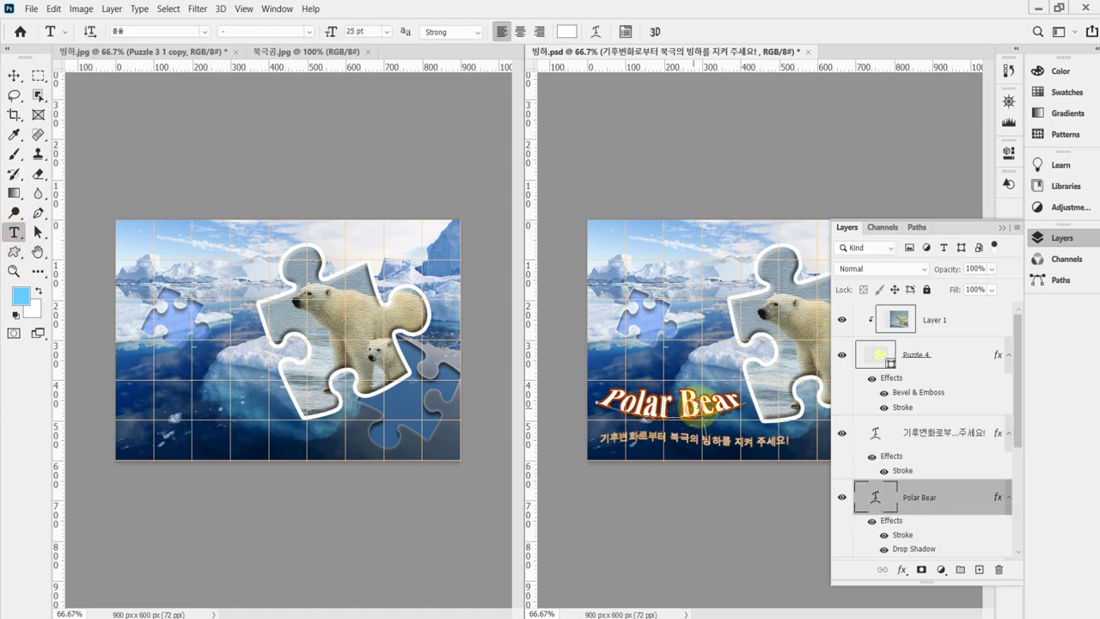
{"action": "key", "text": "ctrl+a"}
{"action": "key", "text": "ctrl+c"}
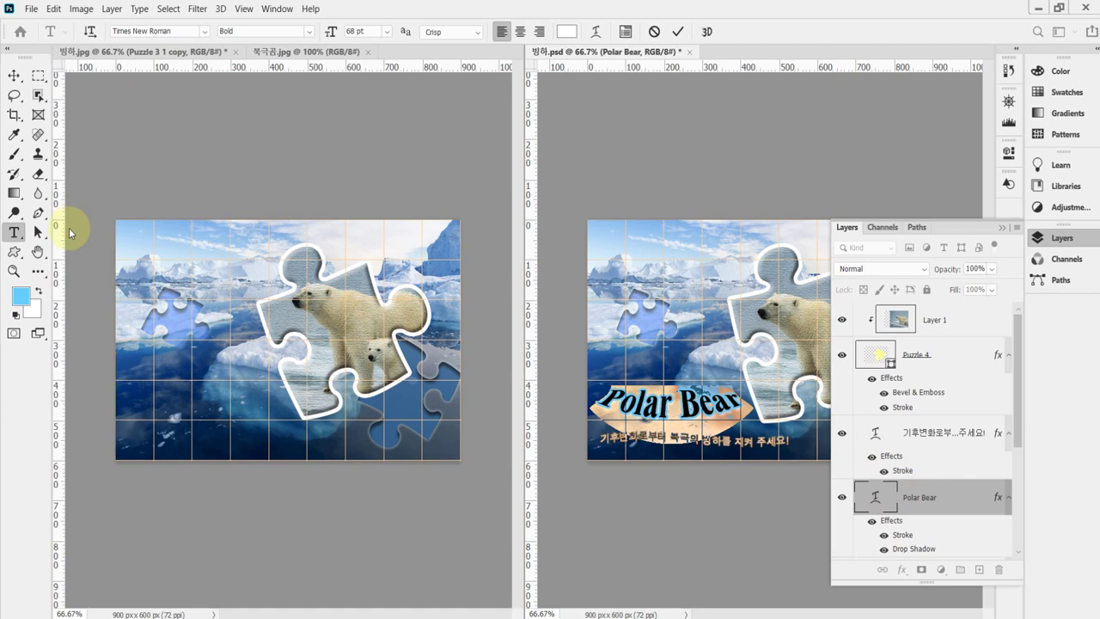
{"action": "left_click", "coordinate": [179, 31]}
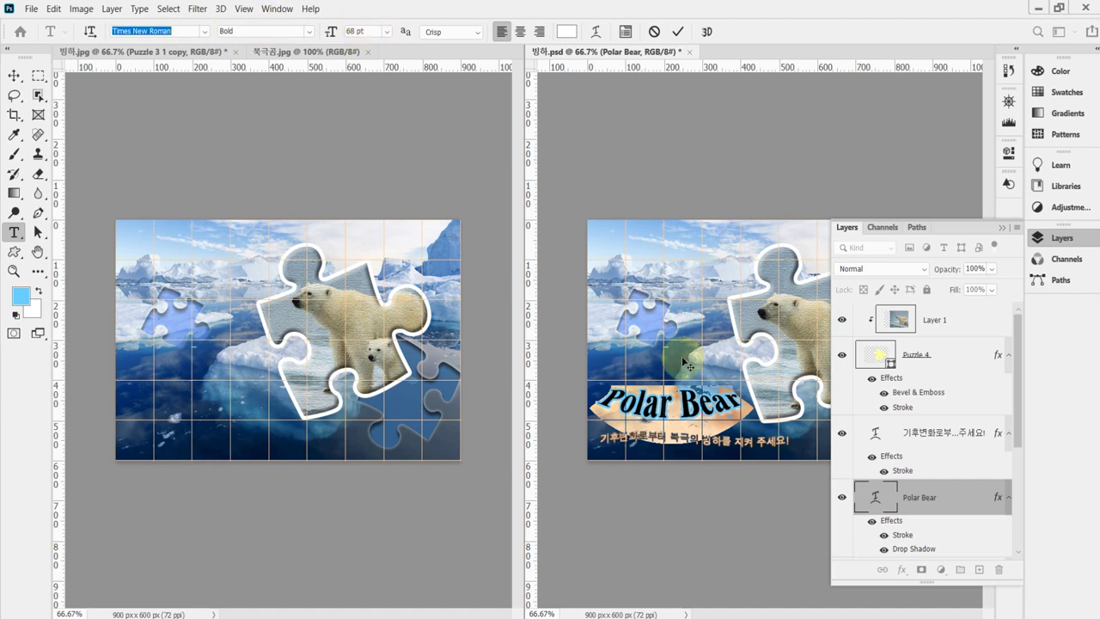
{"action": "left_click", "coordinate": [644, 395]}
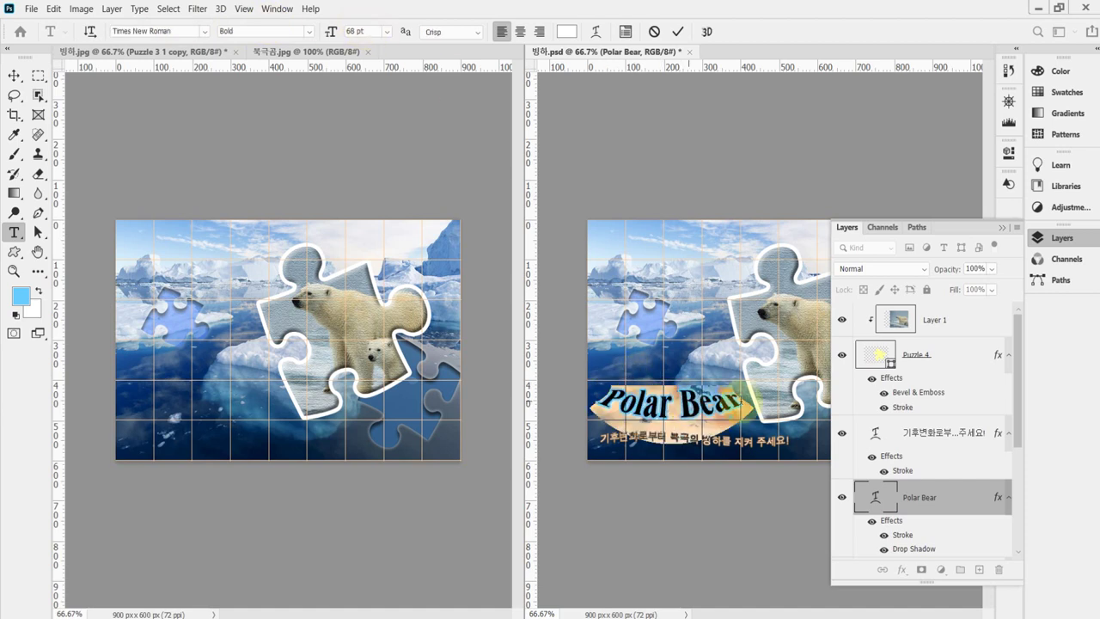
{"action": "left_click", "coordinate": [677, 31]}
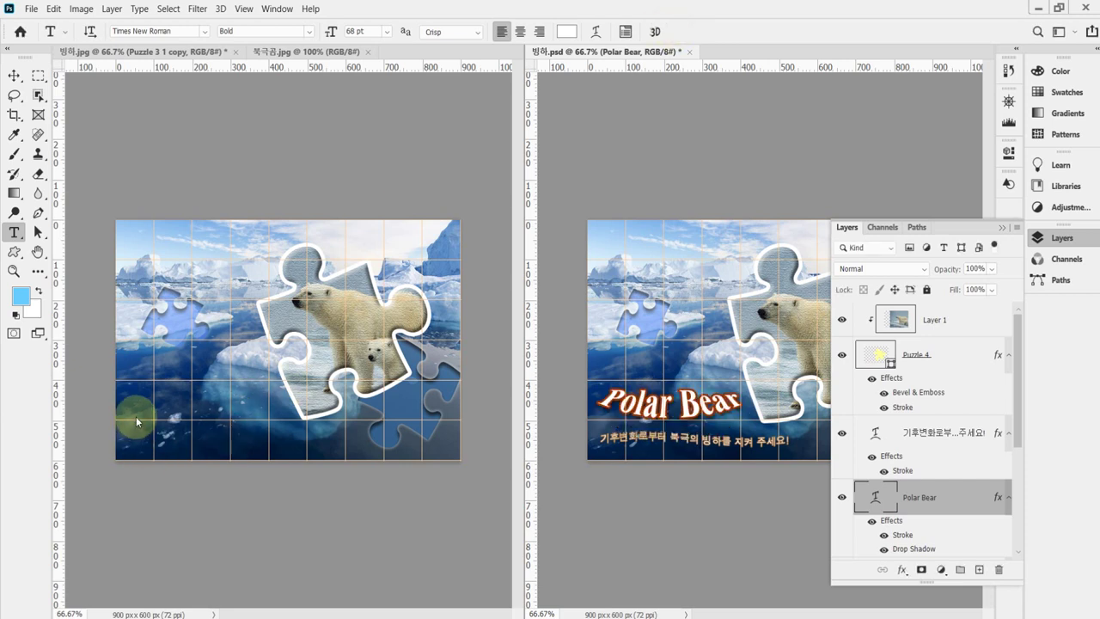
Step: Add a text layer over the dark water in 빙하.jpg and paste the Polar Bear title in Times New Roman Bold, 68 pt
{"action": "left_click", "coordinate": [135, 413]}
{"action": "left_click", "coordinate": [135, 414]}
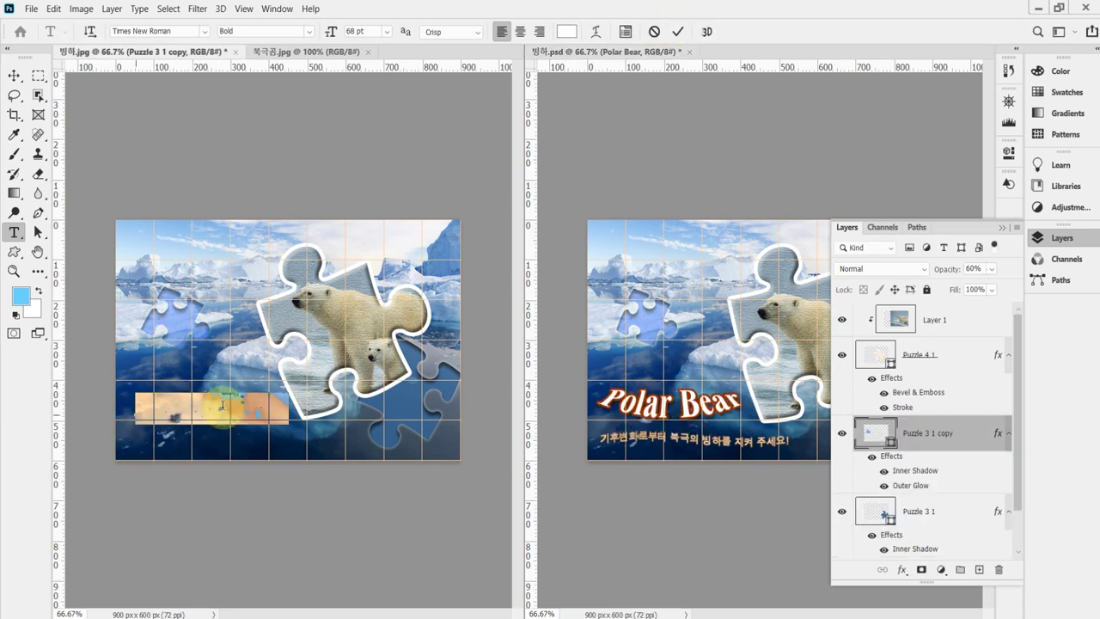
{"action": "left_click", "coordinate": [220, 408]}
{"action": "key", "text": "ctrl+a"}
{"action": "key", "text": "ctrl+v"}
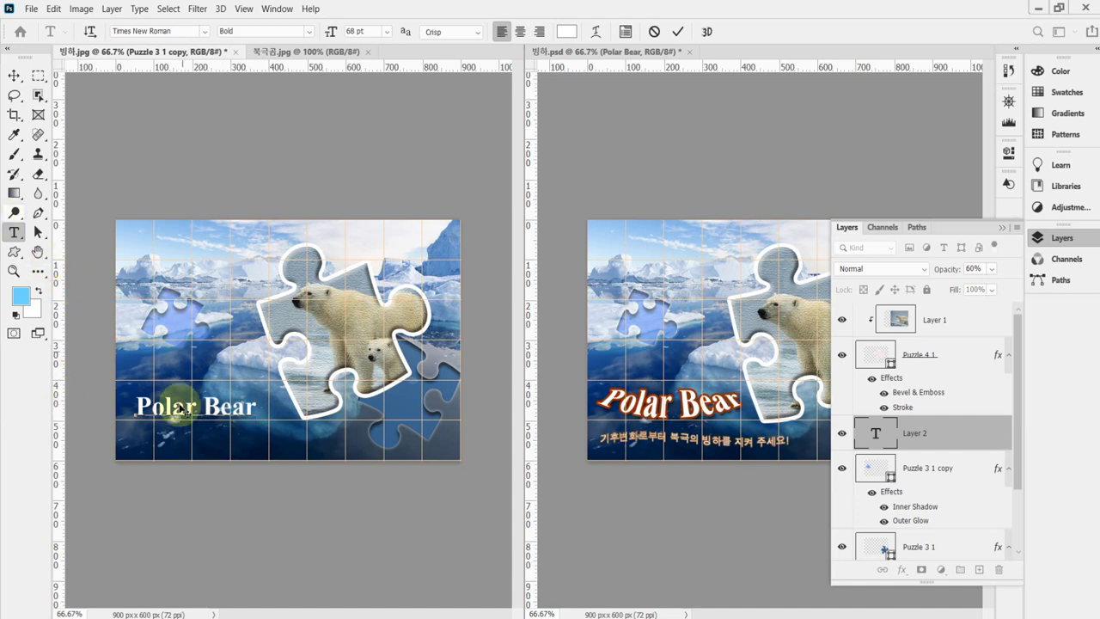
{"action": "left_click", "coordinate": [154, 31]}
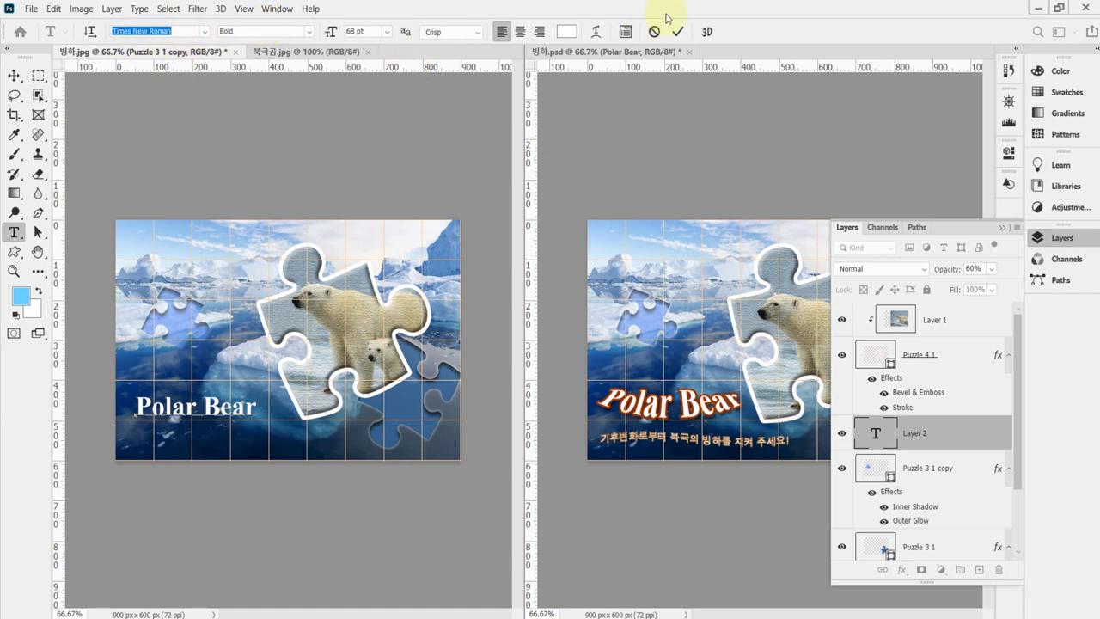
Step: Warp the Polar Bear title with the horizontal Shell Lower style at +50% bend and nudge it slightly right to match the reference
{"action": "left_click", "coordinate": [596, 32]}
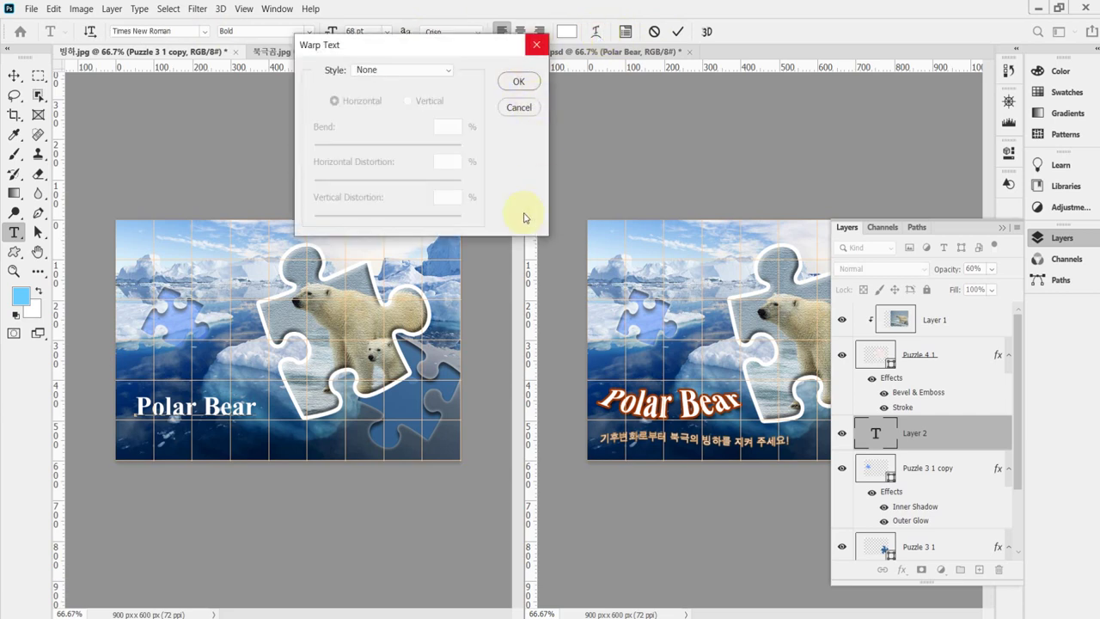
{"action": "left_click", "coordinate": [391, 74]}
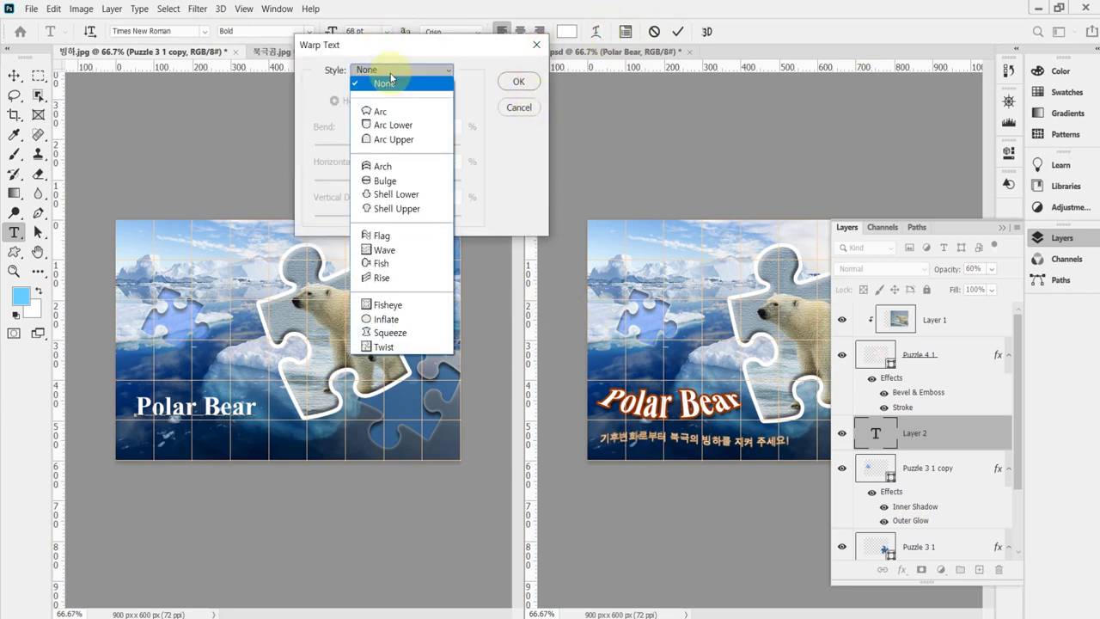
{"action": "left_click", "coordinate": [427, 196]}
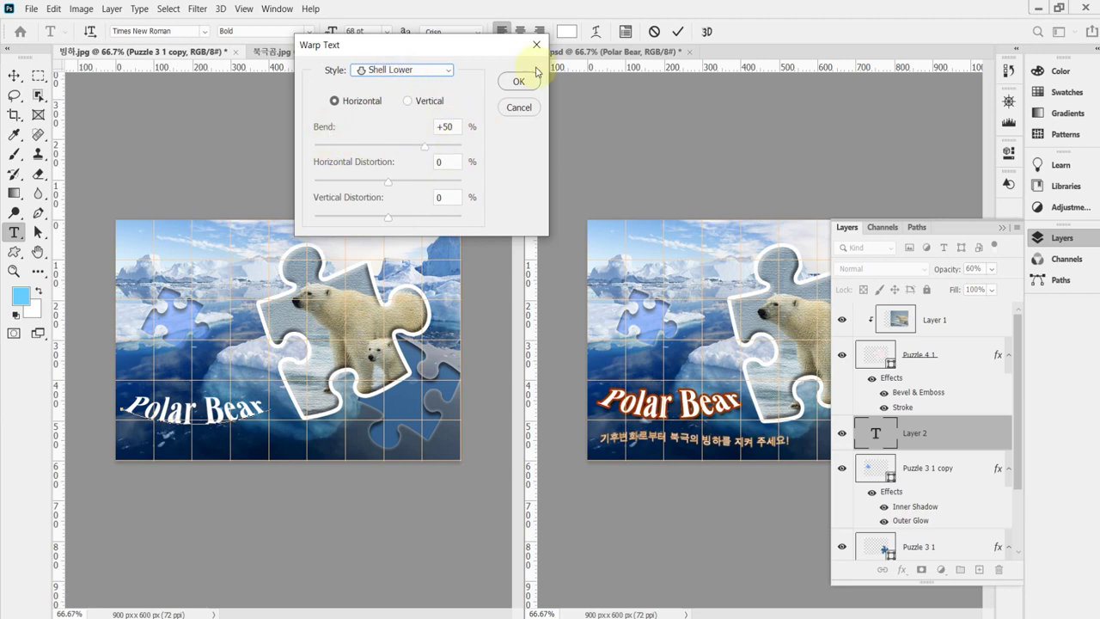
{"action": "left_click_drag", "start_coordinate": [348, 427], "coordinate": [340, 423]}
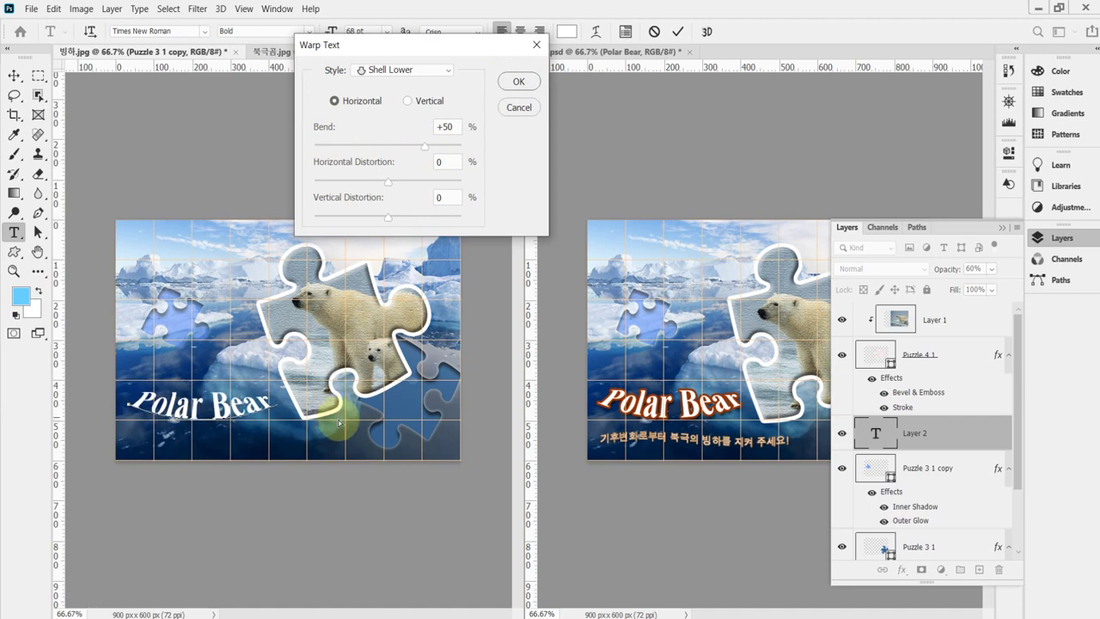
{"action": "left_click", "coordinate": [518, 81]}
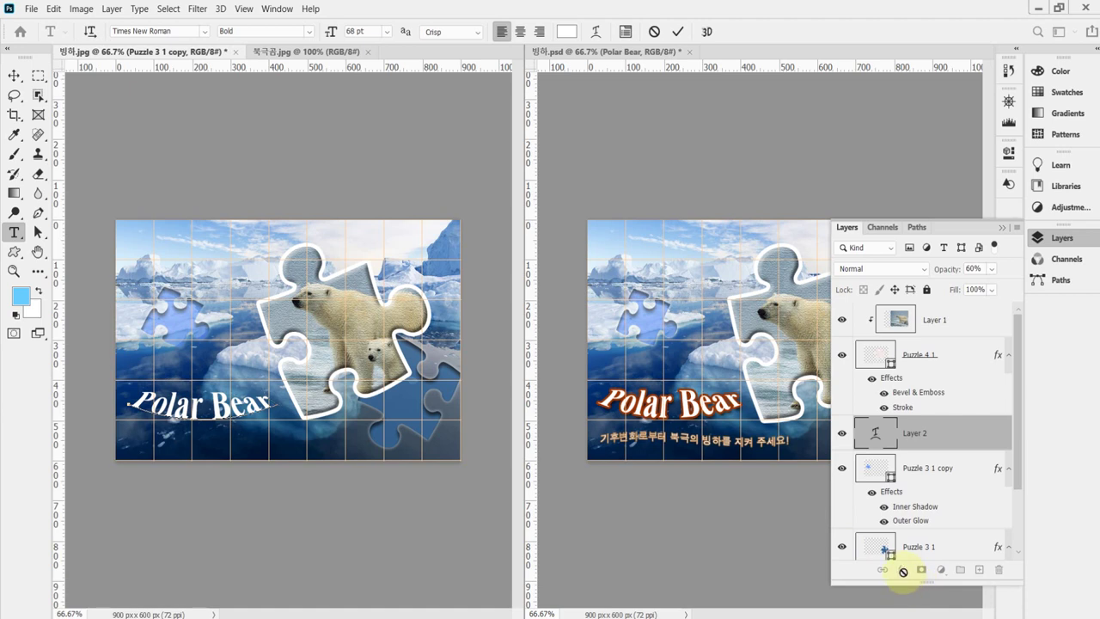
{"action": "left_click", "coordinate": [678, 31]}
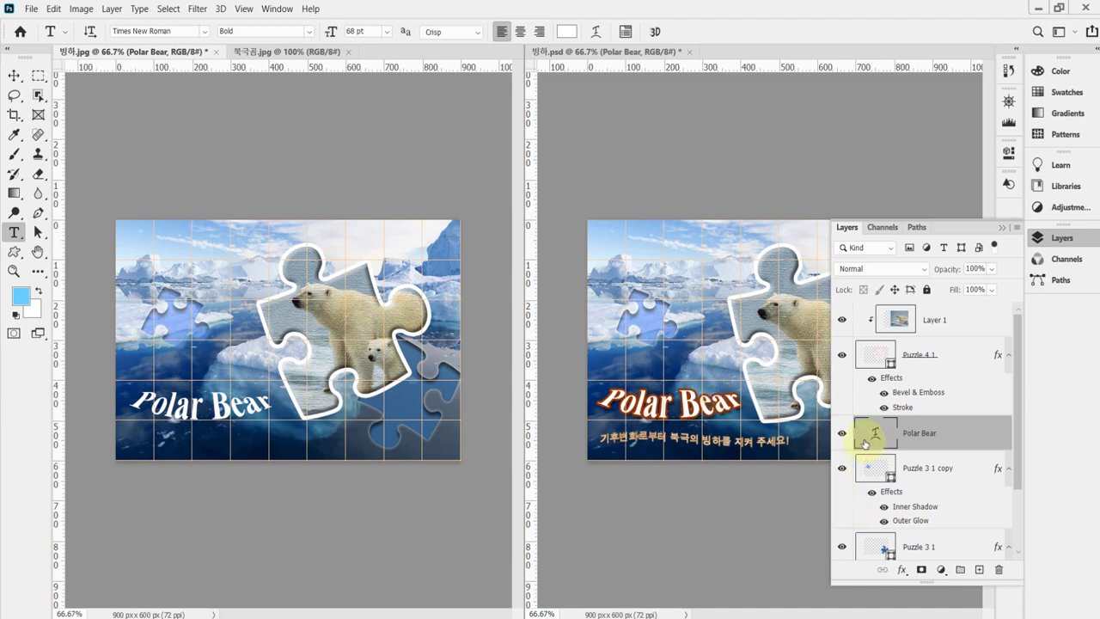
Step: Add an outside Stroke effect of 5 px in colour #993300 to the Polar Bear text layer
{"action": "left_click", "coordinate": [878, 435]}
{"action": "left_click", "coordinate": [901, 569]}
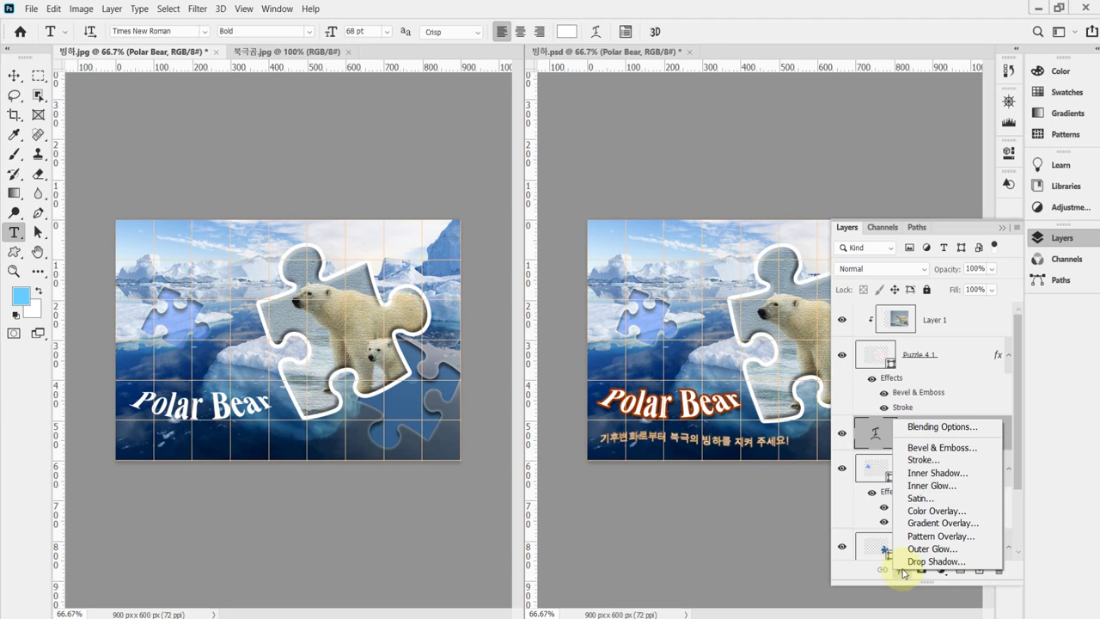
{"action": "key", "text": "Escape"}
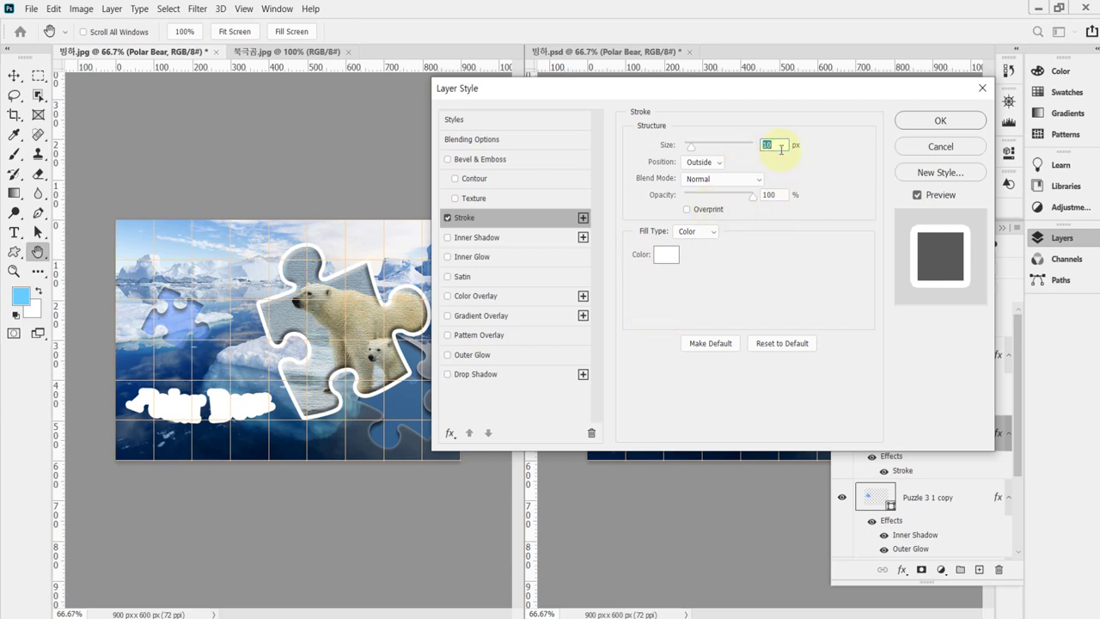
{"action": "type", "text": "5"}
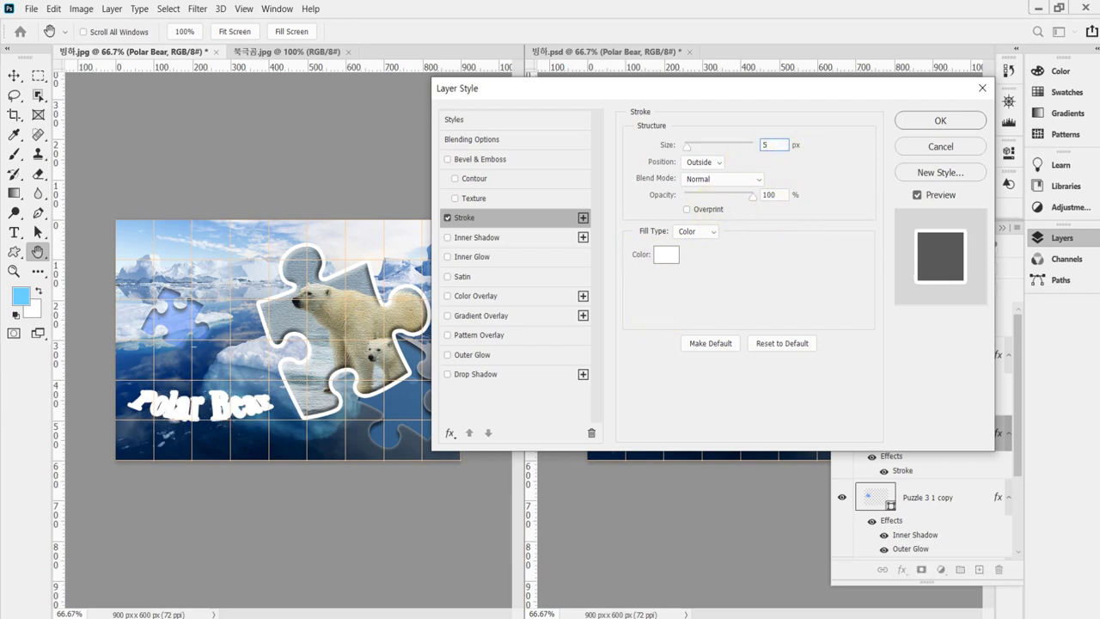
{"action": "left_click", "coordinate": [666, 255]}
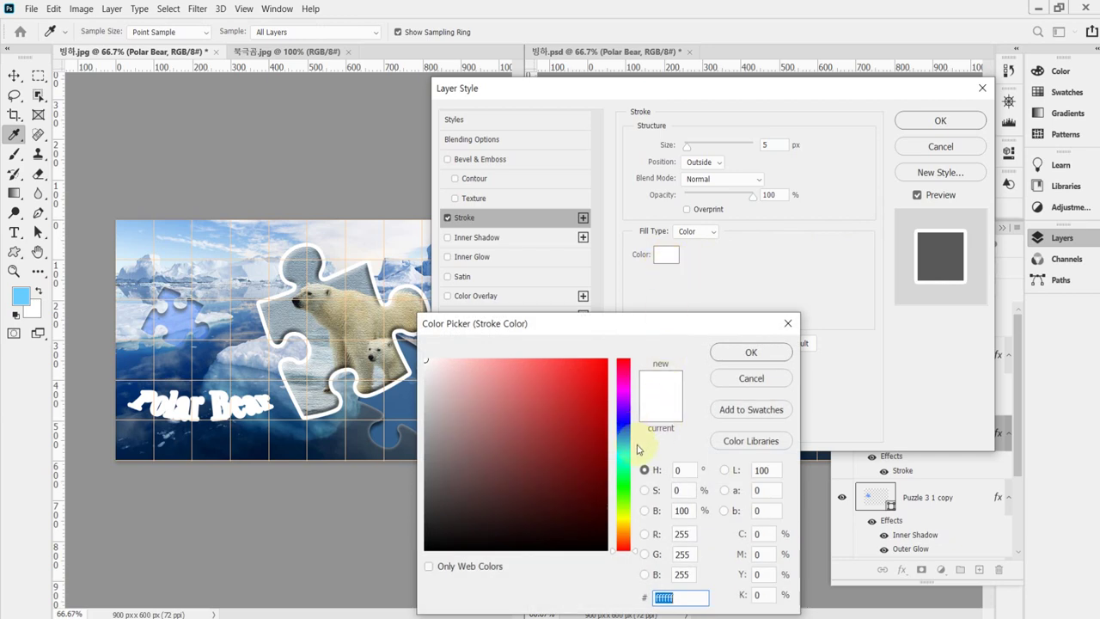
{"action": "type", "text": "930"}
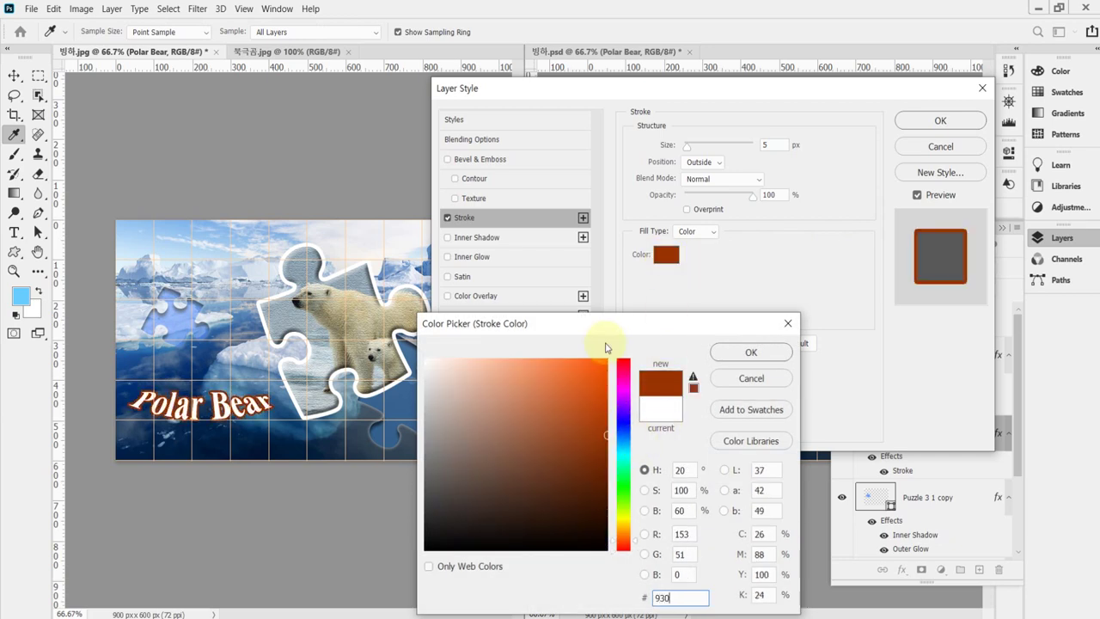
{"action": "left_click", "coordinate": [751, 354]}
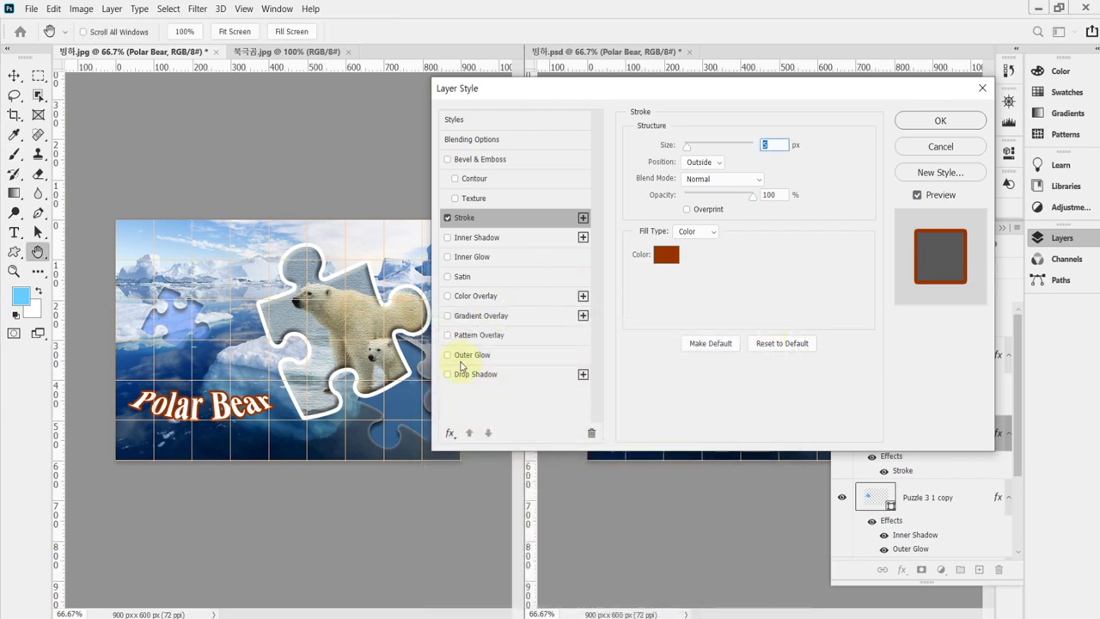
Step: Add a Drop Shadow to the Polar Bear title with an angle of 120° and a size of 8 px
{"action": "left_click", "coordinate": [484, 374]}
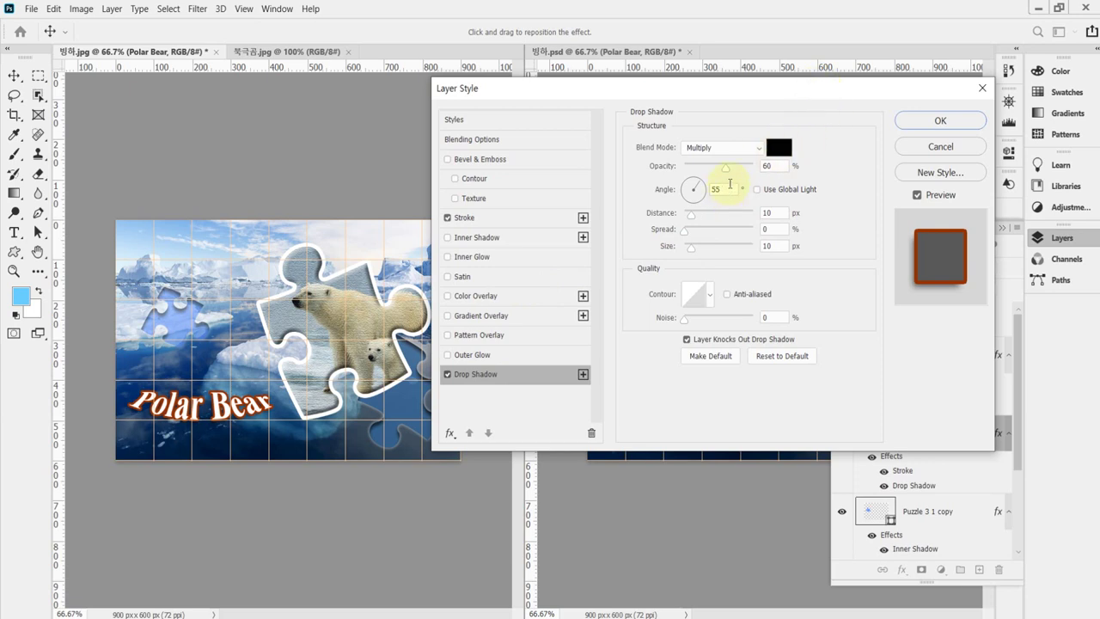
{"action": "left_click", "coordinate": [723, 189]}
{"action": "key", "text": "BackSpace"}
{"action": "key", "text": "BackSpace"}
{"action": "type", "text": "120"}
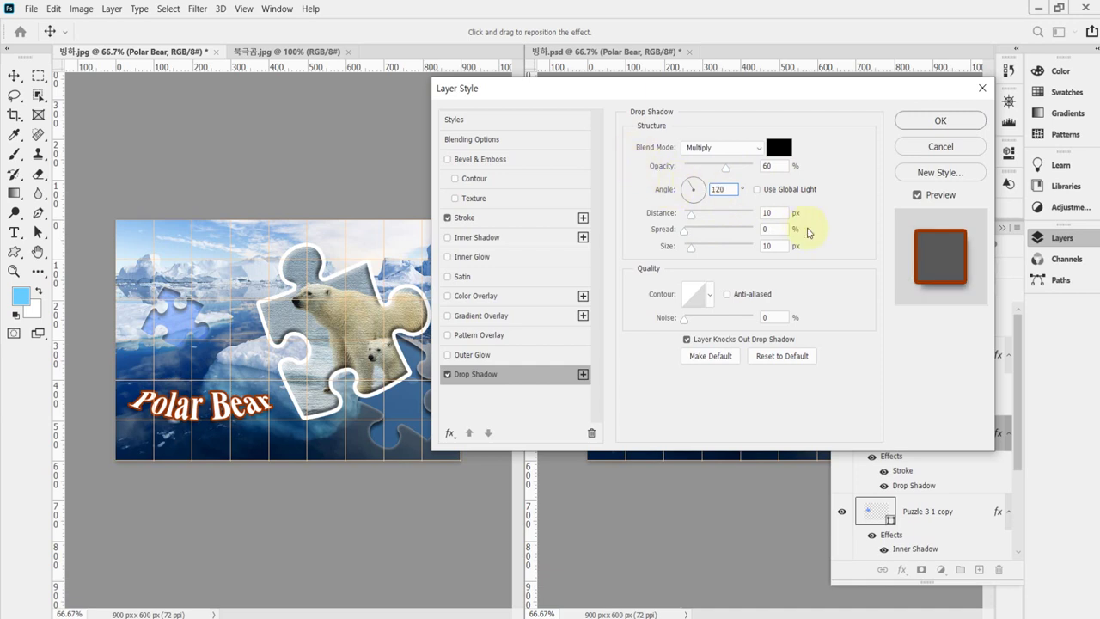
{"action": "left_click", "coordinate": [772, 245]}
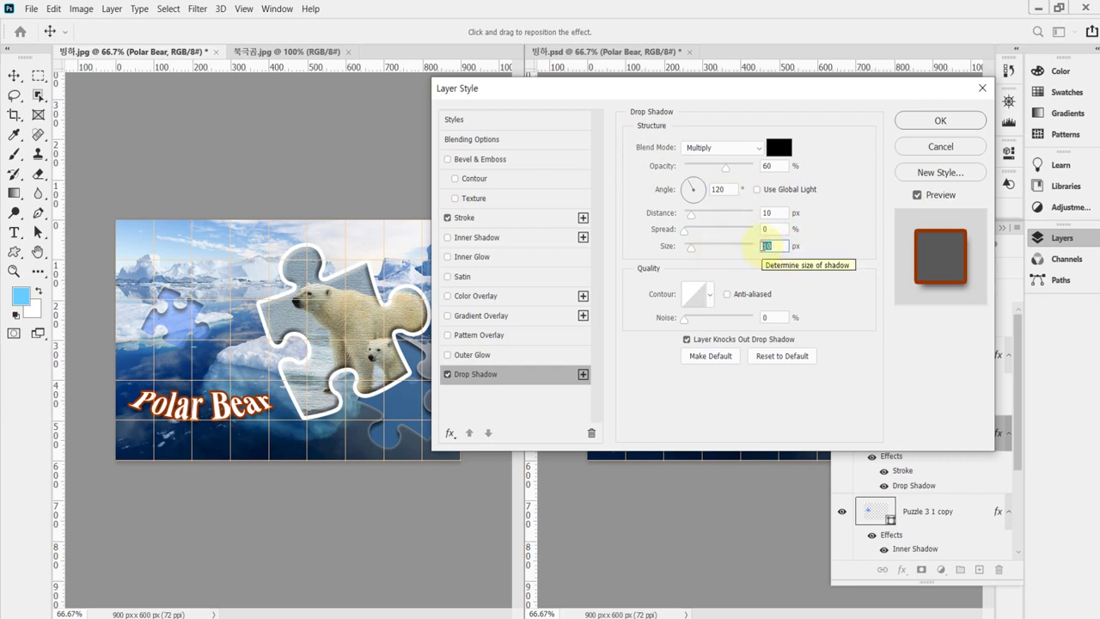
{"action": "type", "text": "8"}
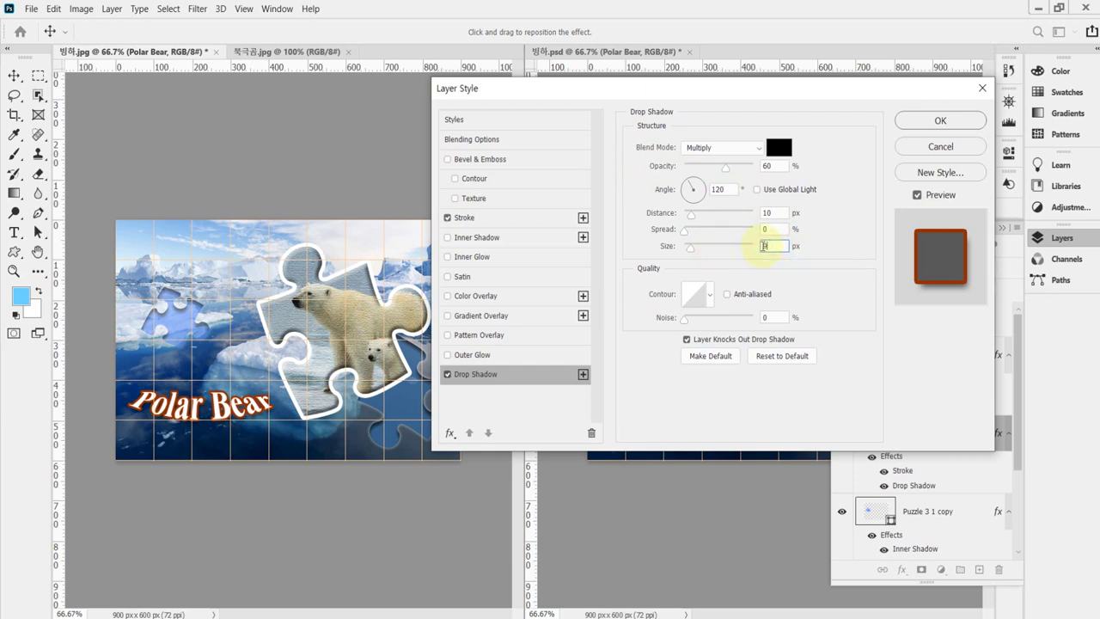
{"action": "key", "text": "Return"}
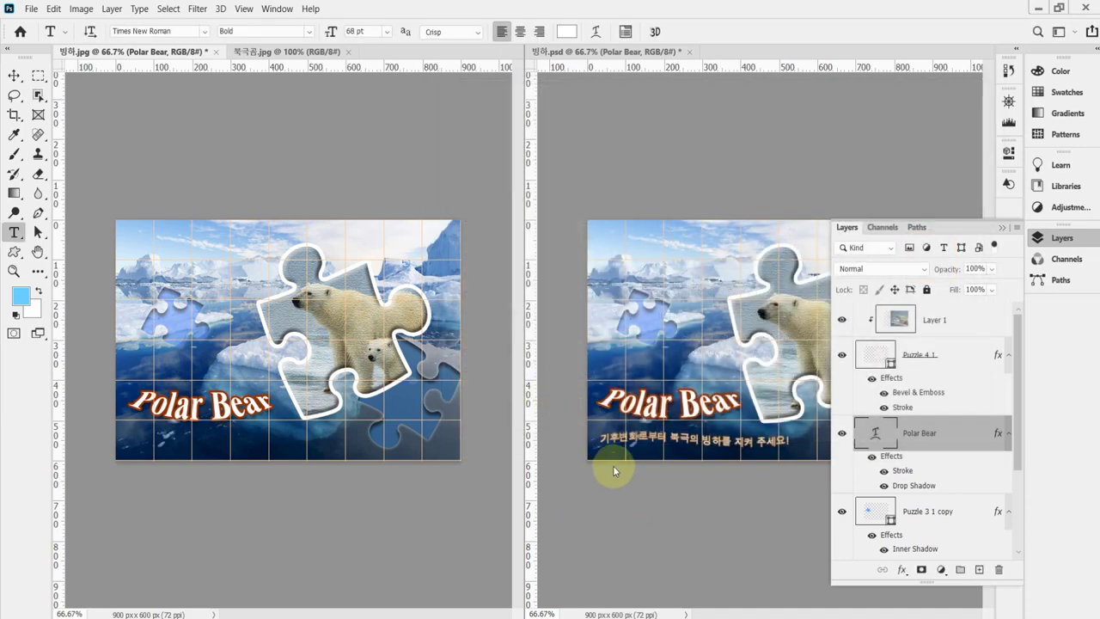
Step: Examine the font, size and anti-aliasing settings of the Korean slogan in the reference document
{"action": "left_click", "coordinate": [723, 440]}
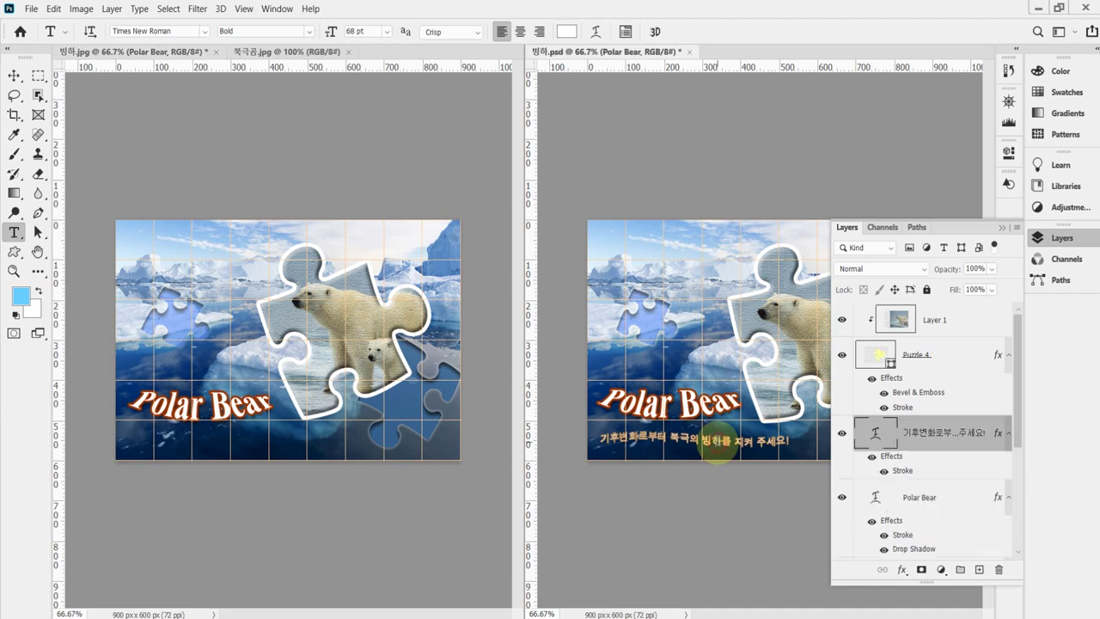
{"action": "left_click", "coordinate": [891, 436]}
{"action": "double_click", "coordinate": [940, 433]}
{"action": "left_click", "coordinate": [723, 444]}
{"action": "triple_click", "coordinate": [723, 445]}
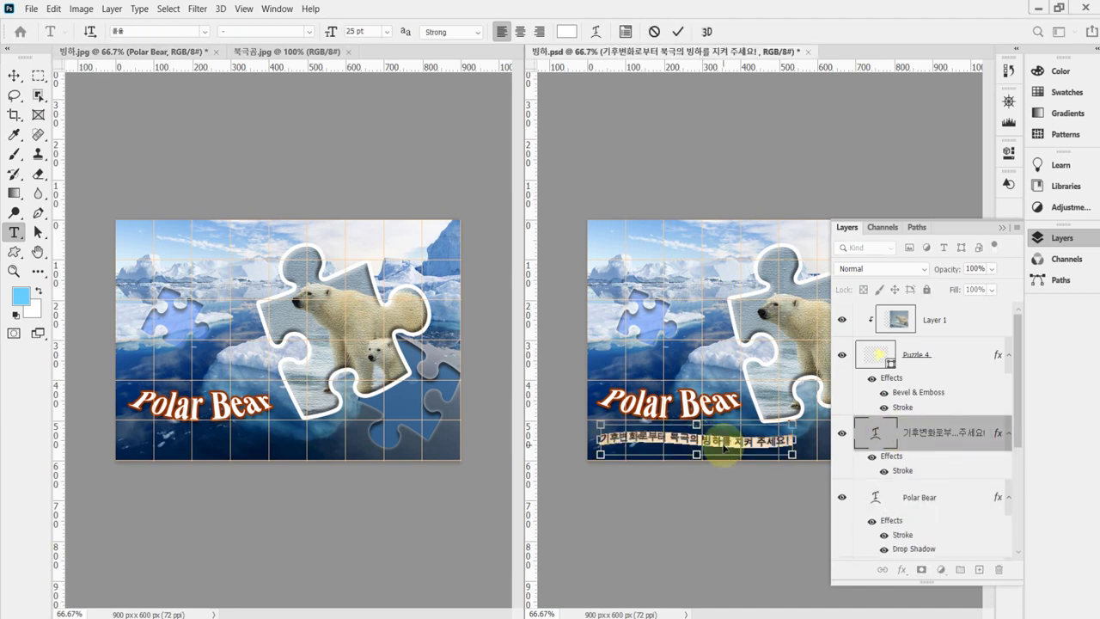
{"action": "key", "text": "ctrl+h"}
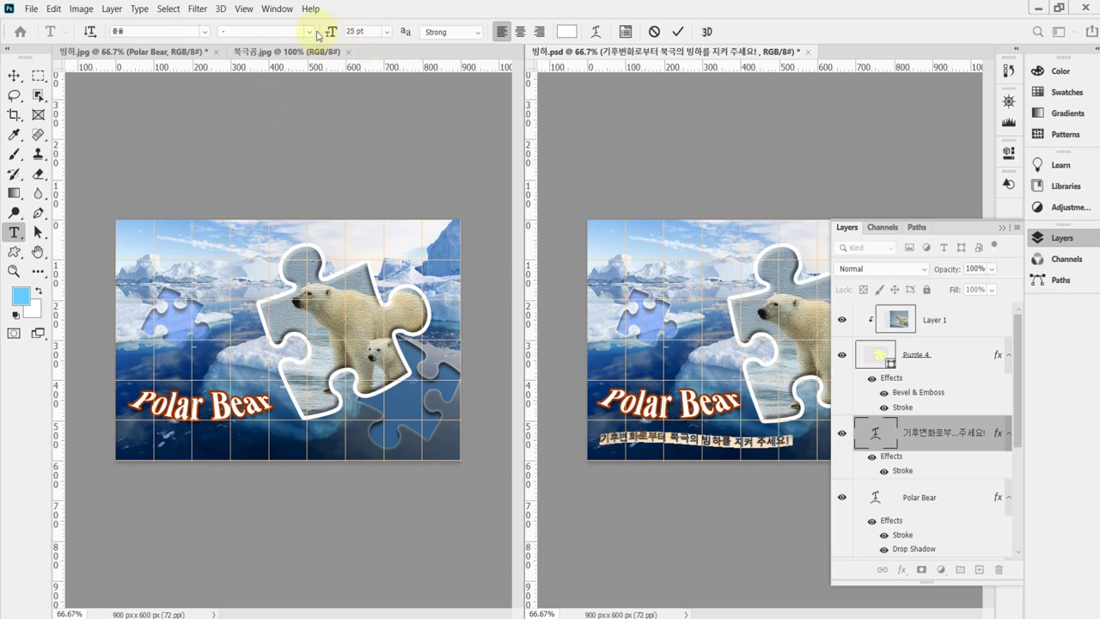
{"action": "left_click", "coordinate": [288, 33]}
{"action": "left_click", "coordinate": [471, 35]}
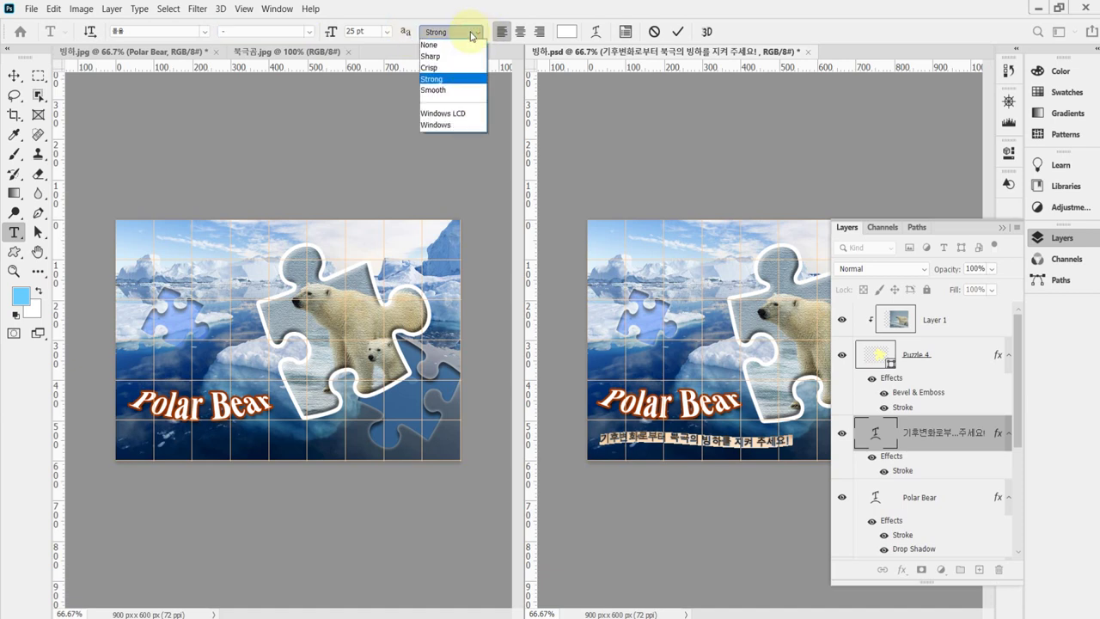
{"action": "left_click", "coordinate": [461, 80]}
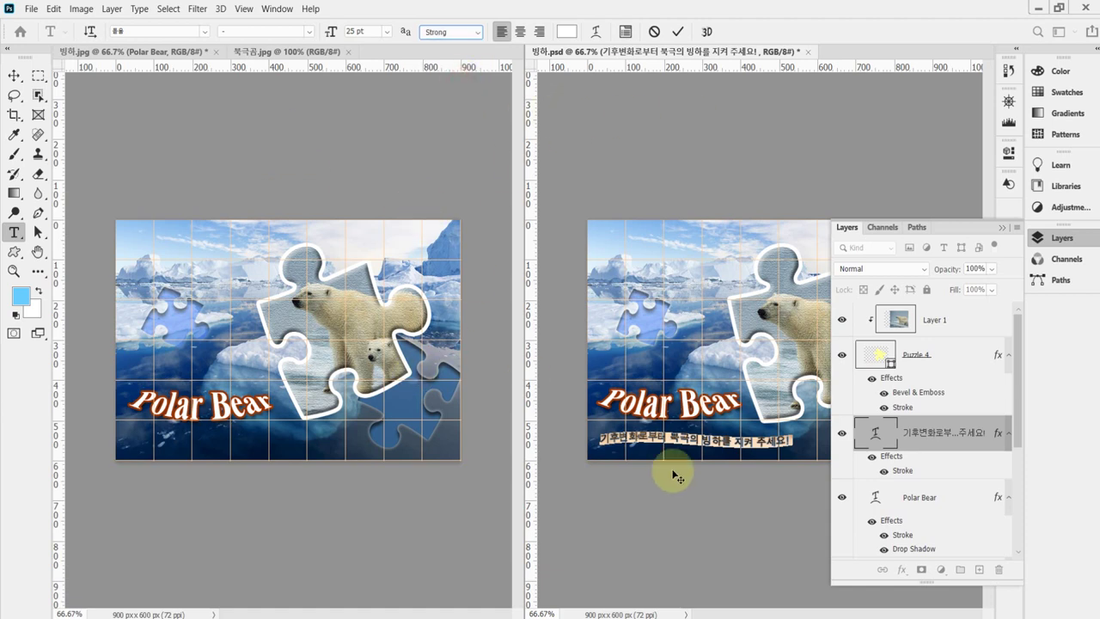
Step: Copy the whole Korean slogan 기후변화로부터 북극의 빙하를 지켜 주세요! from the reference document
{"action": "left_click", "coordinate": [670, 438]}
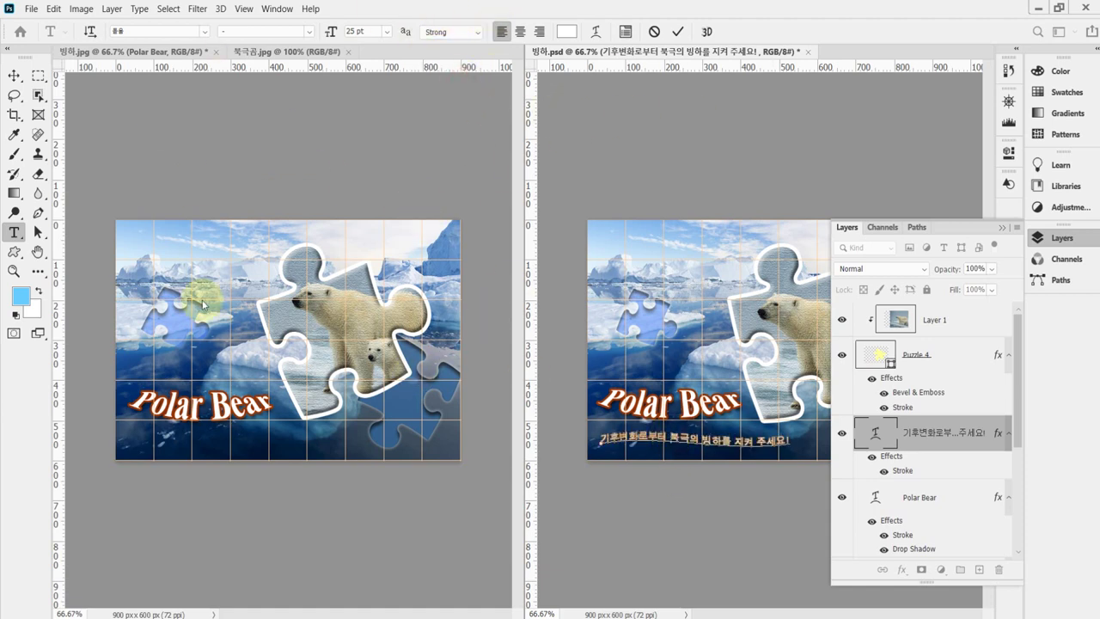
{"action": "triple_click", "coordinate": [653, 437]}
{"action": "key", "text": "ctrl+c"}
{"action": "left_click", "coordinate": [655, 437]}
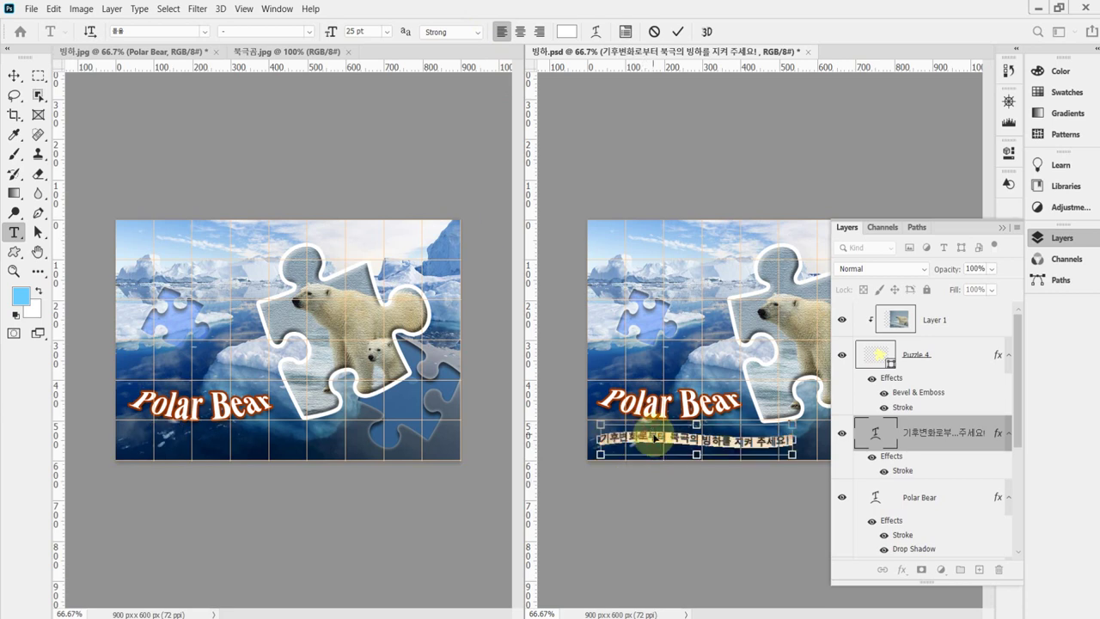
Step: Paste the copied Korean slogan 기후변화로부터 북극의 빙하를 지켜 주세요! as a new text layer below the Polar Bear title in 빙하.jpg
{"action": "left_click", "coordinate": [187, 437]}
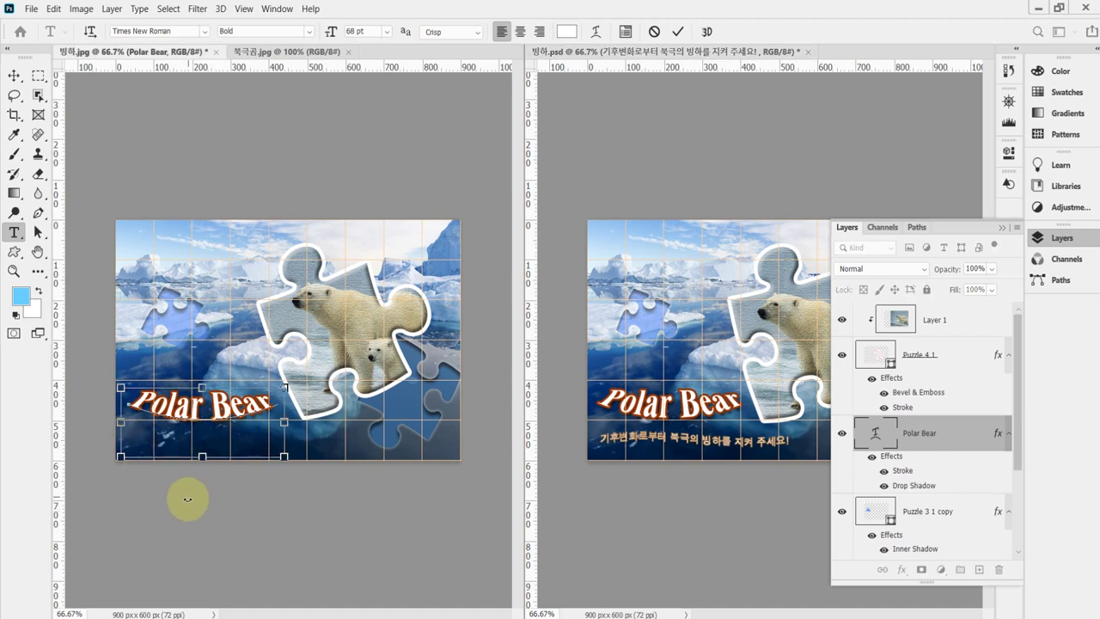
{"action": "key", "text": "Escape"}
{"action": "left_click", "coordinate": [135, 443]}
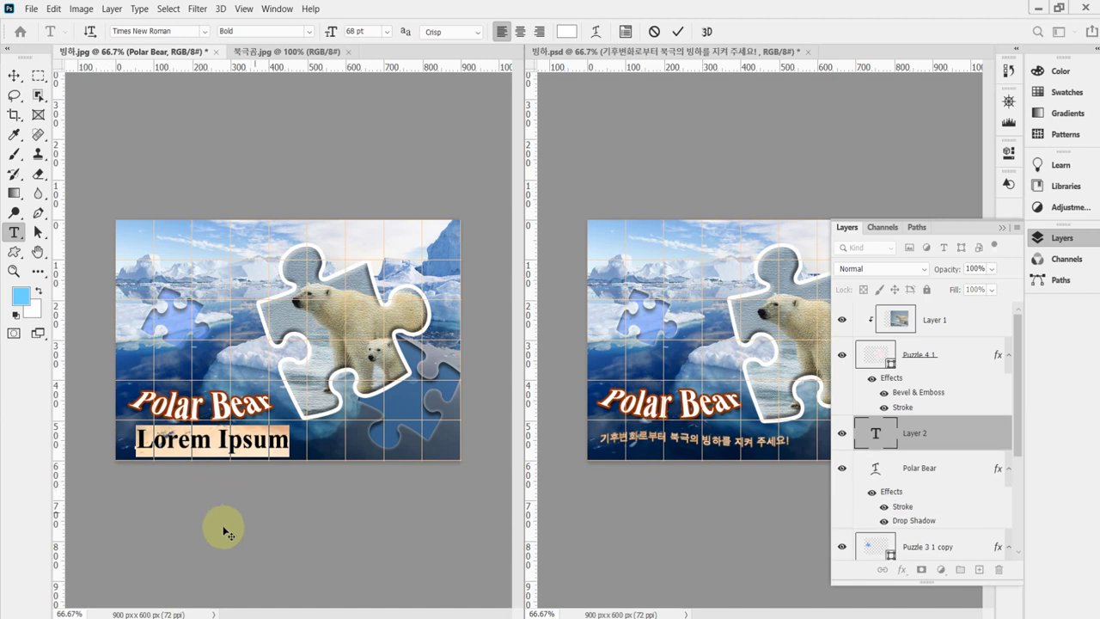
{"action": "key", "text": "ctrl+v"}
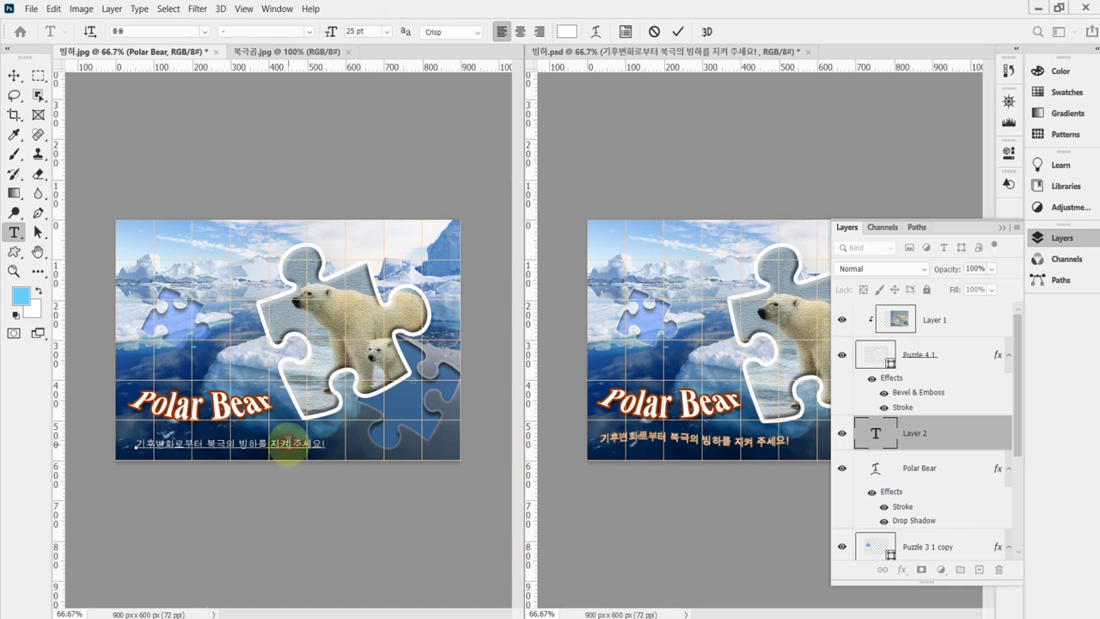
Step: Set the anti-aliasing of the whole pasted Korean slogan to Strong and commit the text
{"action": "triple_click", "coordinate": [287, 444]}
{"action": "left_click", "coordinate": [288, 455]}
{"action": "triple_click", "coordinate": [283, 447]}
{"action": "scroll", "coordinate": [283, 447], "scroll_direction": "up", "scroll_amount": 2}
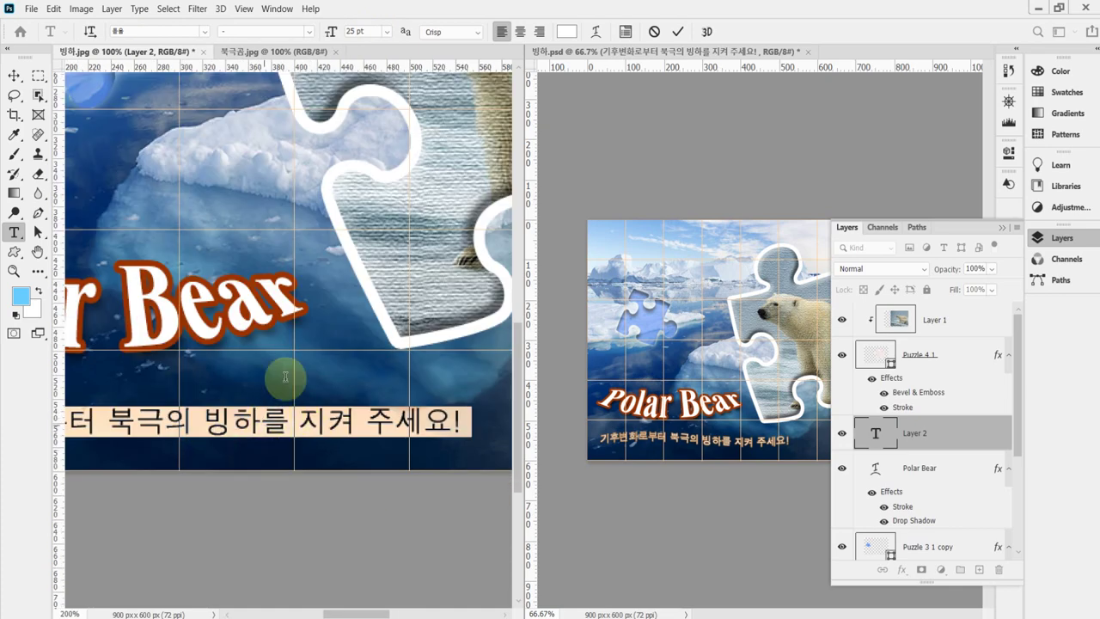
{"action": "key", "text": "BackSpace"}
{"action": "left_click", "coordinate": [254, 368]}
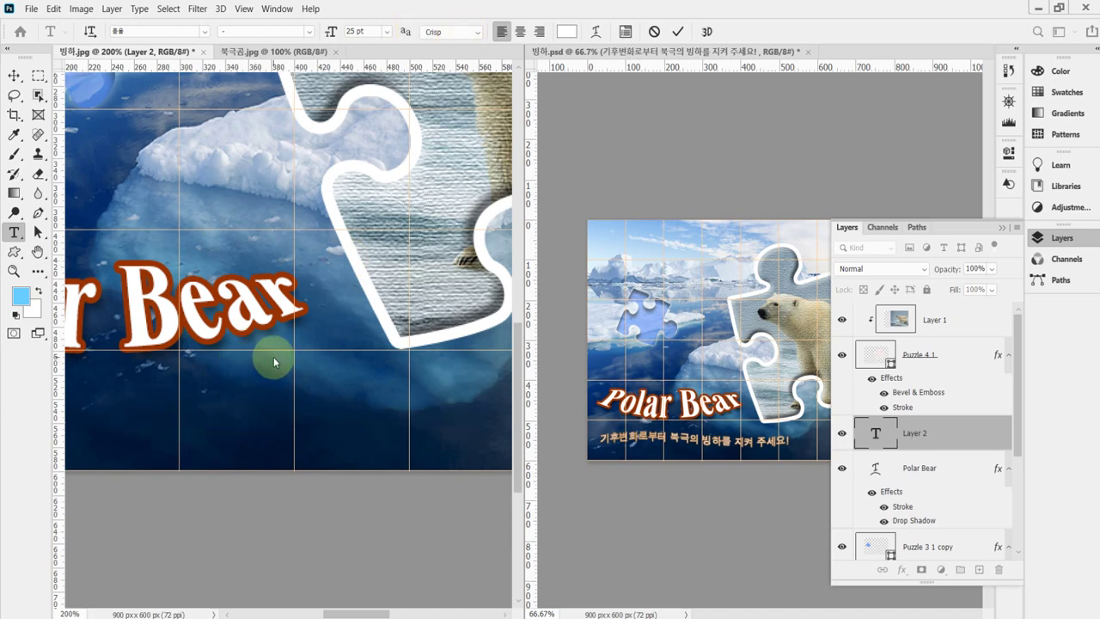
{"action": "key", "text": "ctrl+z"}
{"action": "left_click", "coordinate": [472, 35]}
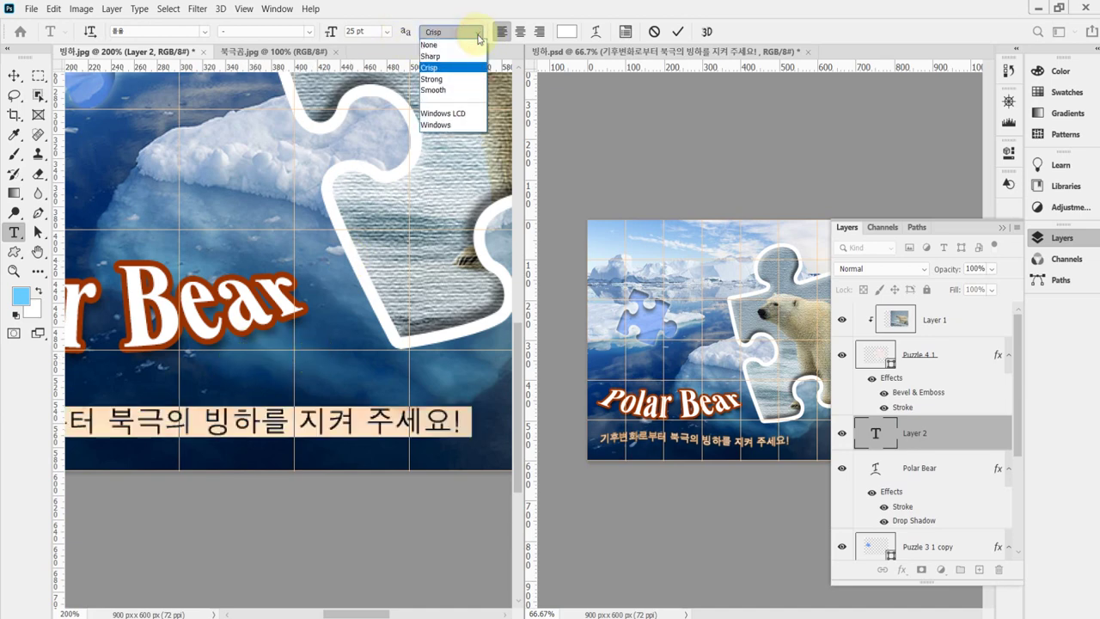
{"action": "left_click", "coordinate": [462, 84]}
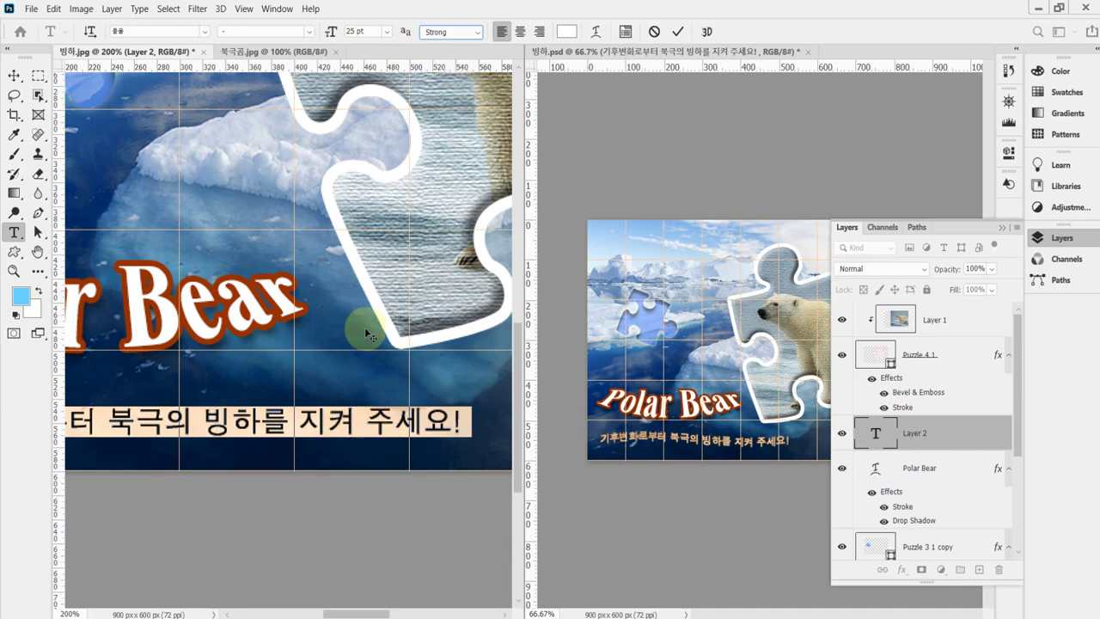
{"action": "left_click", "coordinate": [678, 31]}
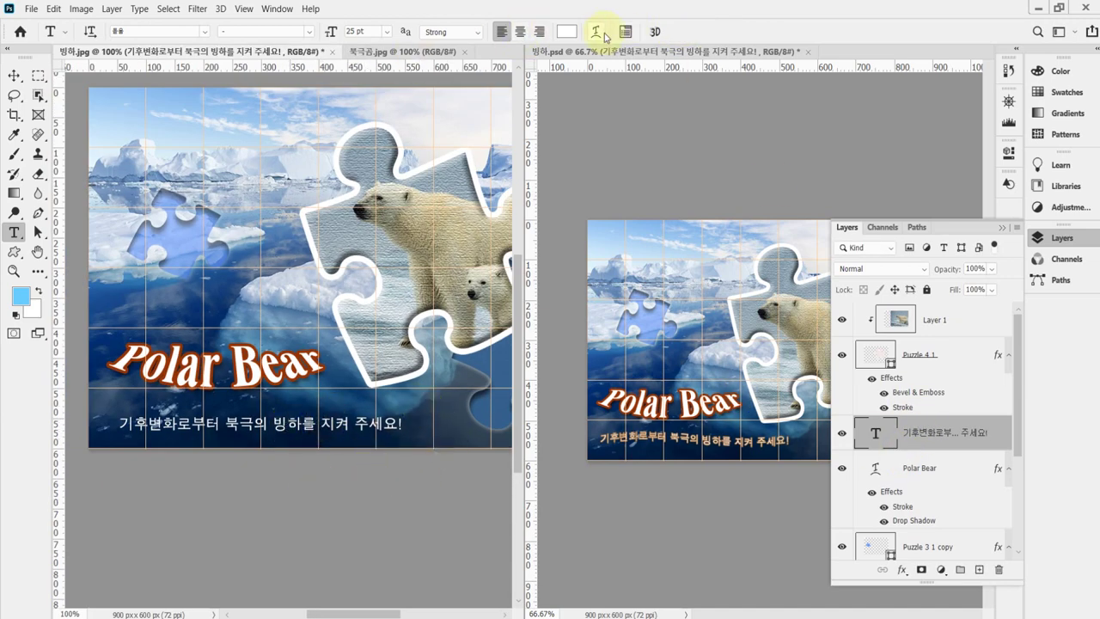
Step: Warp the slogan with a horizontal Flag style at +50% bend and shift it slightly up and left beneath the title
{"action": "left_click", "coordinate": [595, 33]}
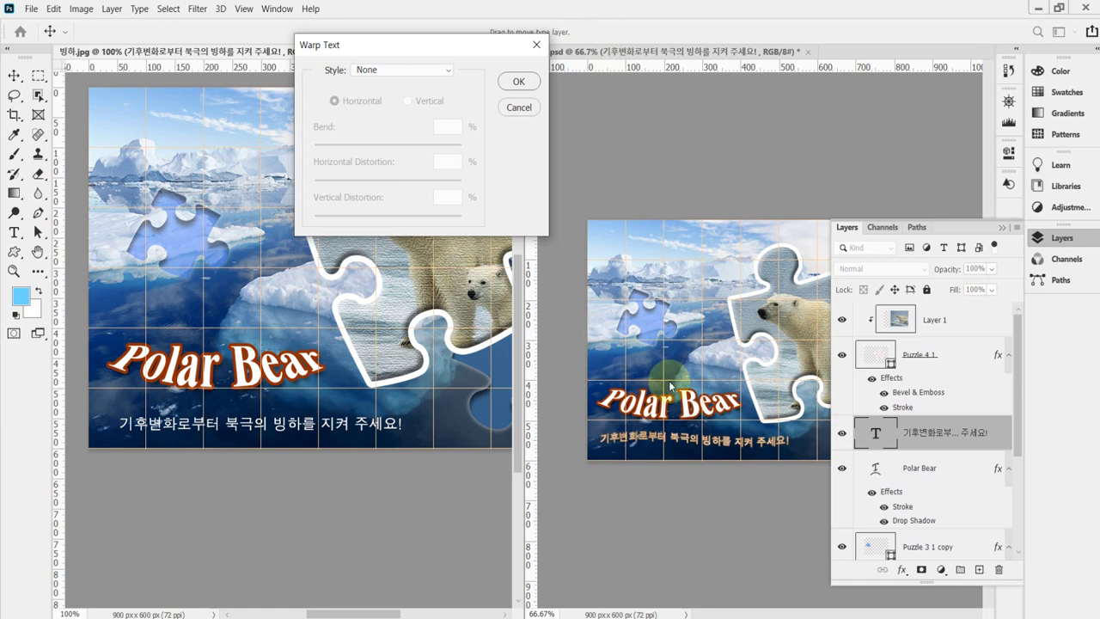
{"action": "left_click", "coordinate": [397, 70]}
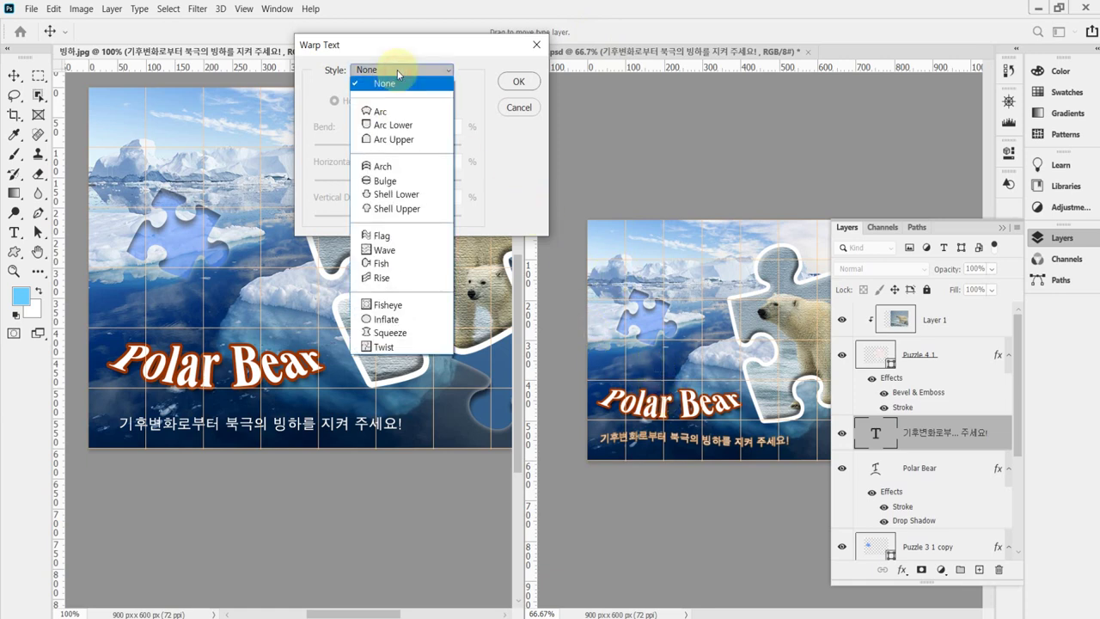
{"action": "left_click", "coordinate": [412, 239]}
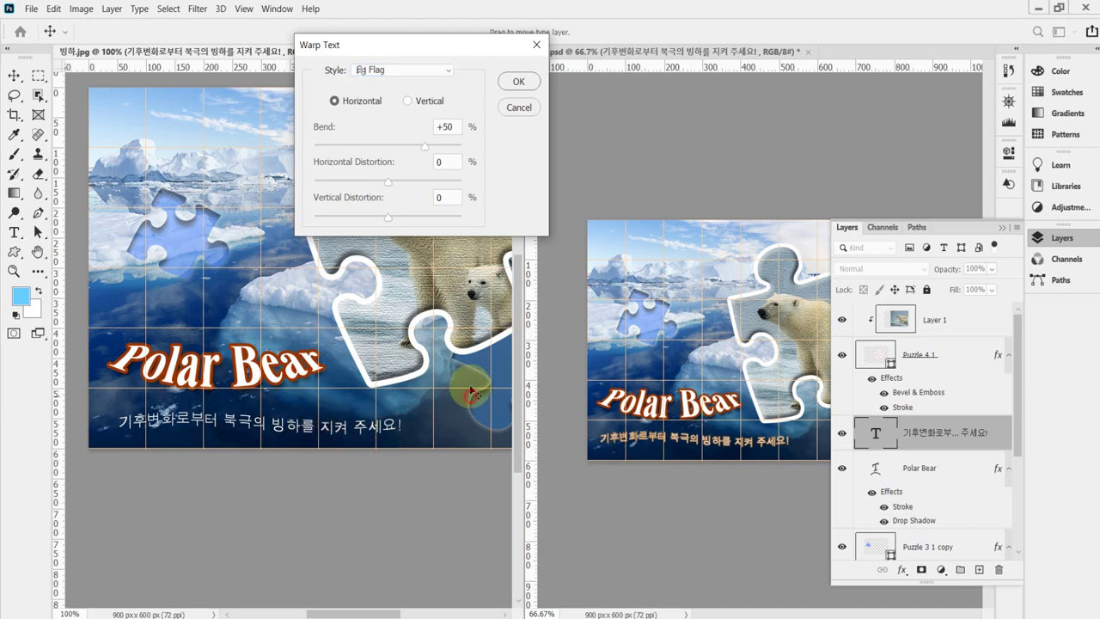
{"action": "left_click", "coordinate": [518, 81]}
{"action": "left_click", "coordinate": [301, 425]}
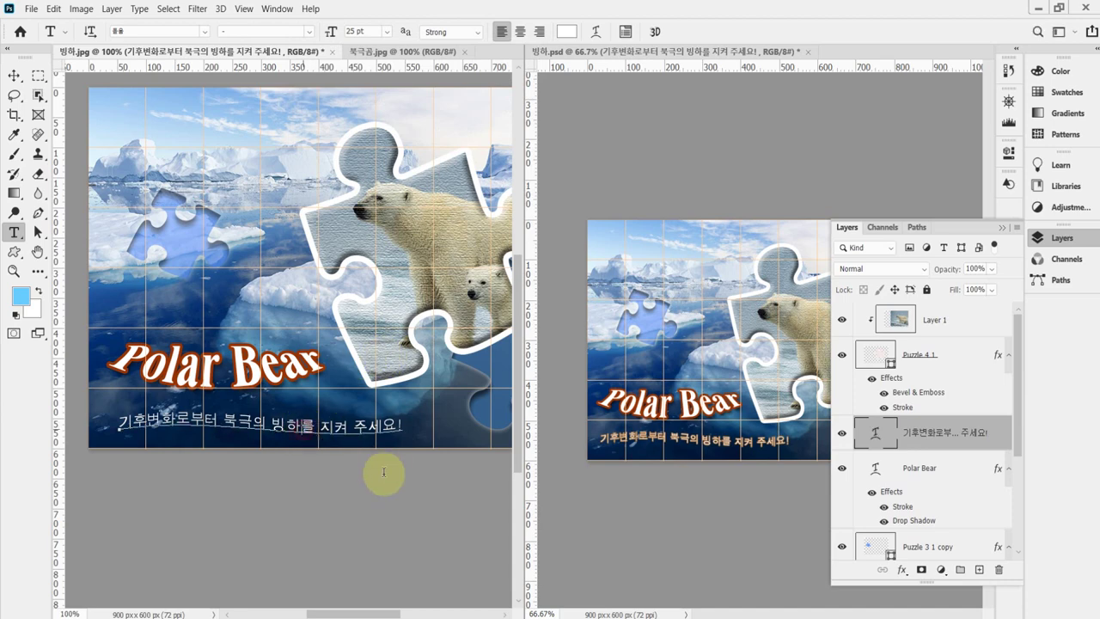
{"action": "left_click_drag", "start_coordinate": [356, 501], "coordinate": [352, 501]}
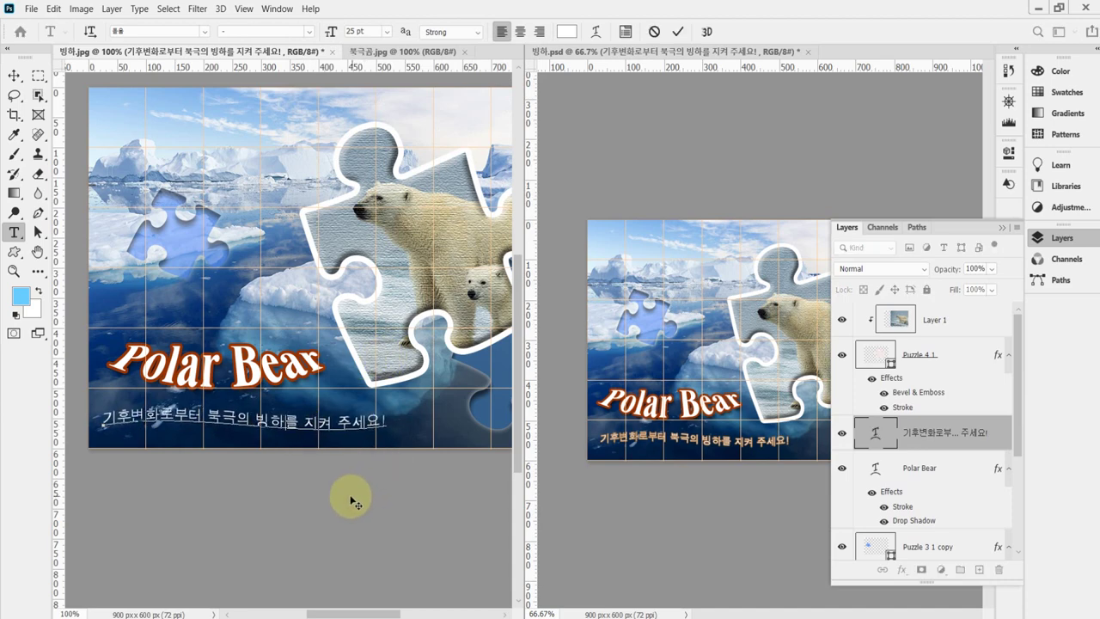
Step: Add an outside Stroke effect of 2 px in colour #996633 to the Korean slogan layer
{"action": "left_click", "coordinate": [899, 571]}
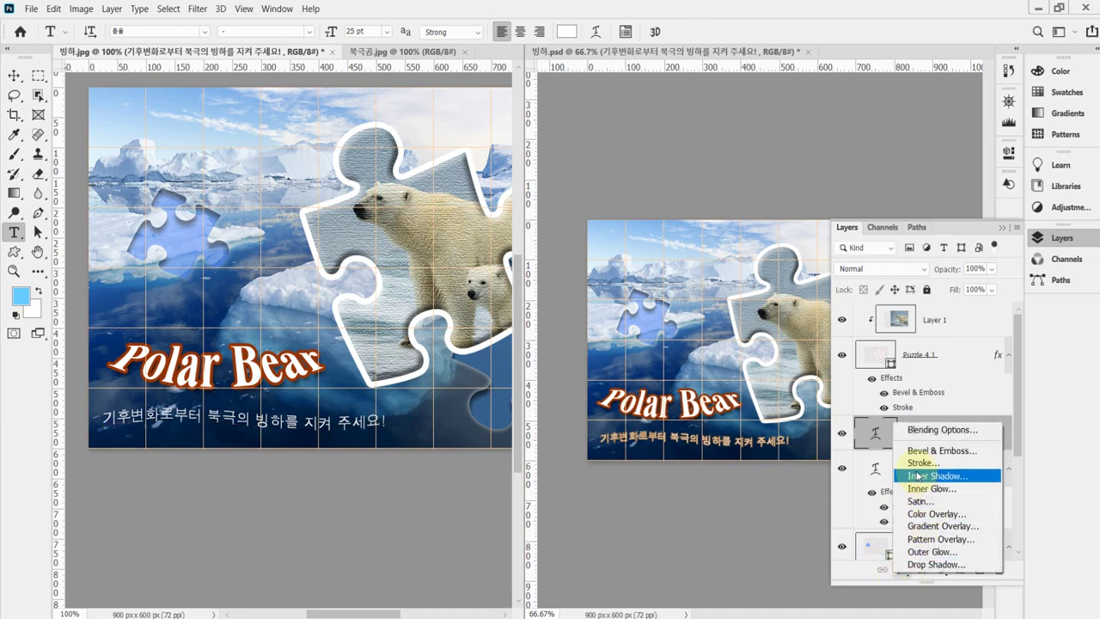
{"action": "left_click", "coordinate": [915, 464]}
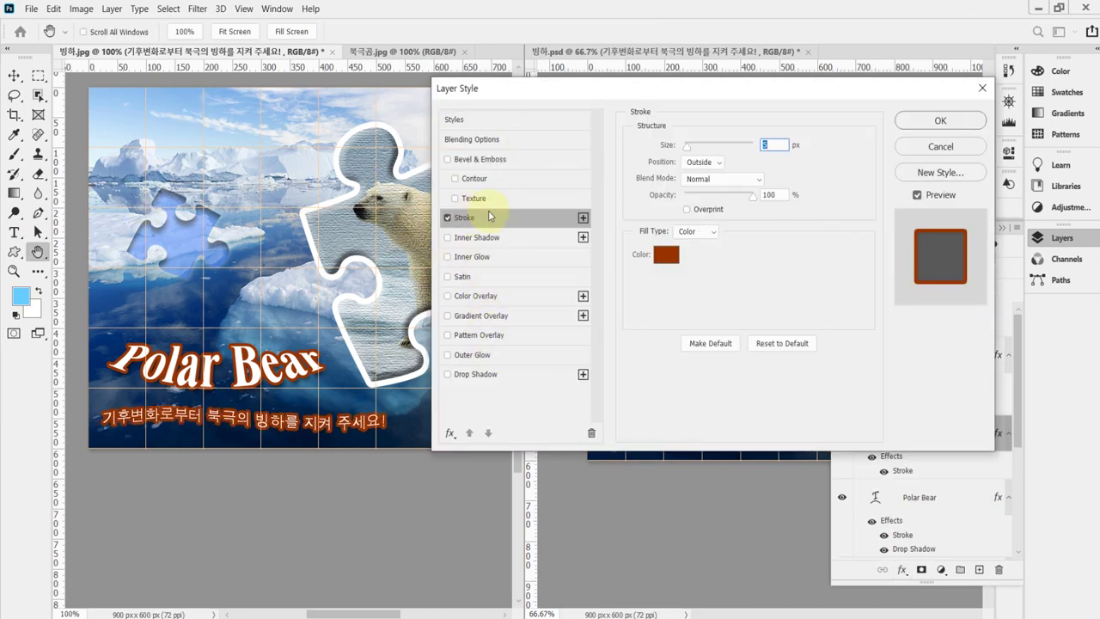
{"action": "type", "text": "2"}
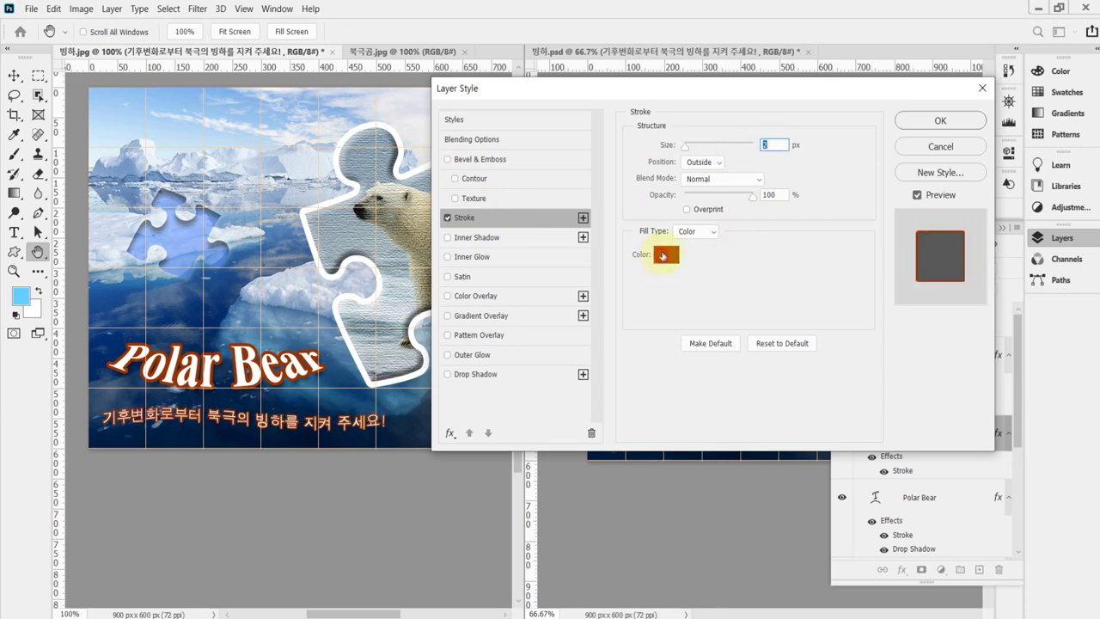
{"action": "left_click", "coordinate": [661, 257]}
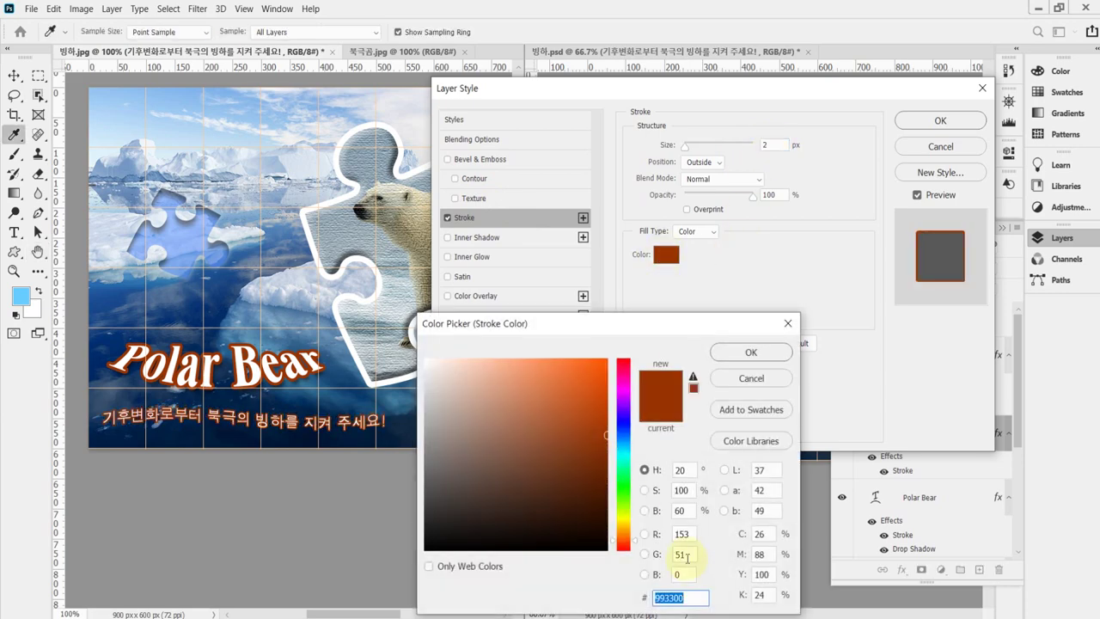
{"action": "type", "text": "963"}
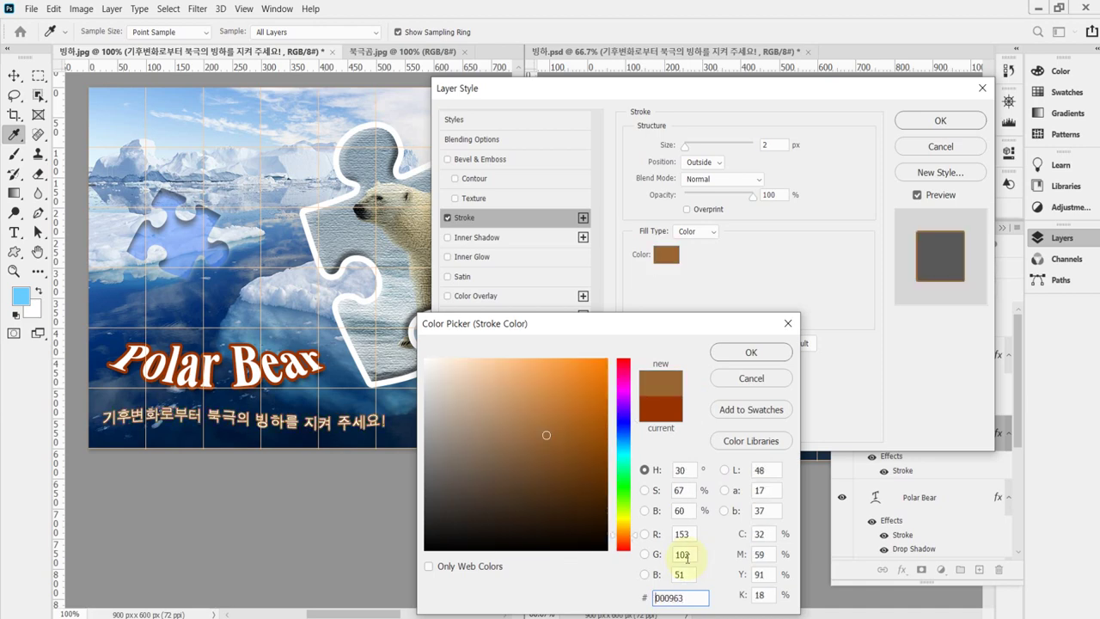
{"action": "key", "text": "Return"}
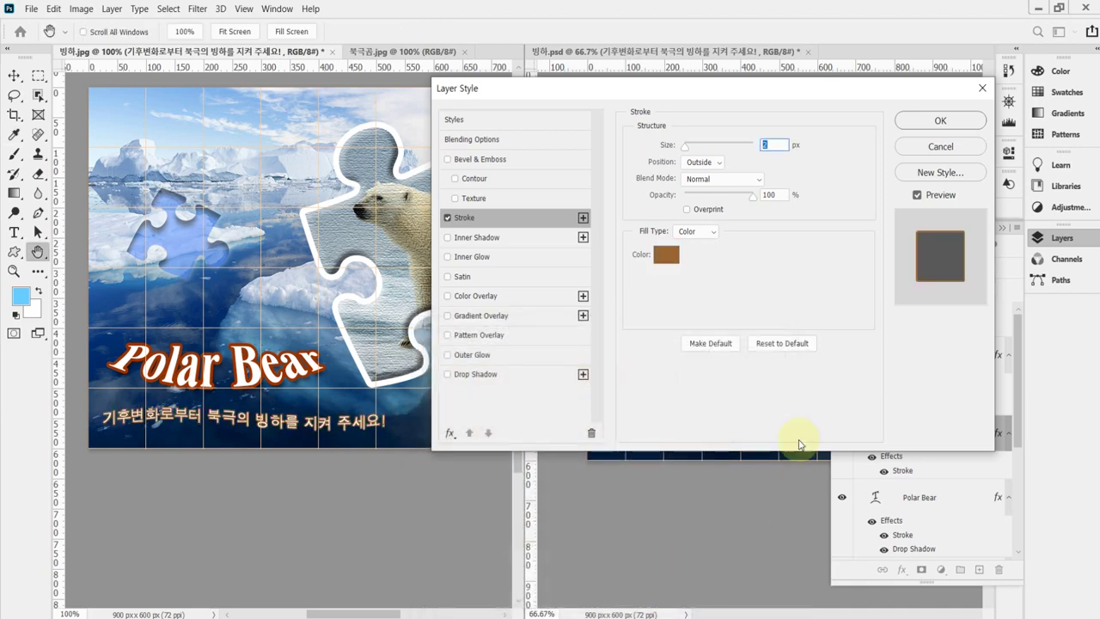
{"action": "left_click", "coordinate": [942, 123]}
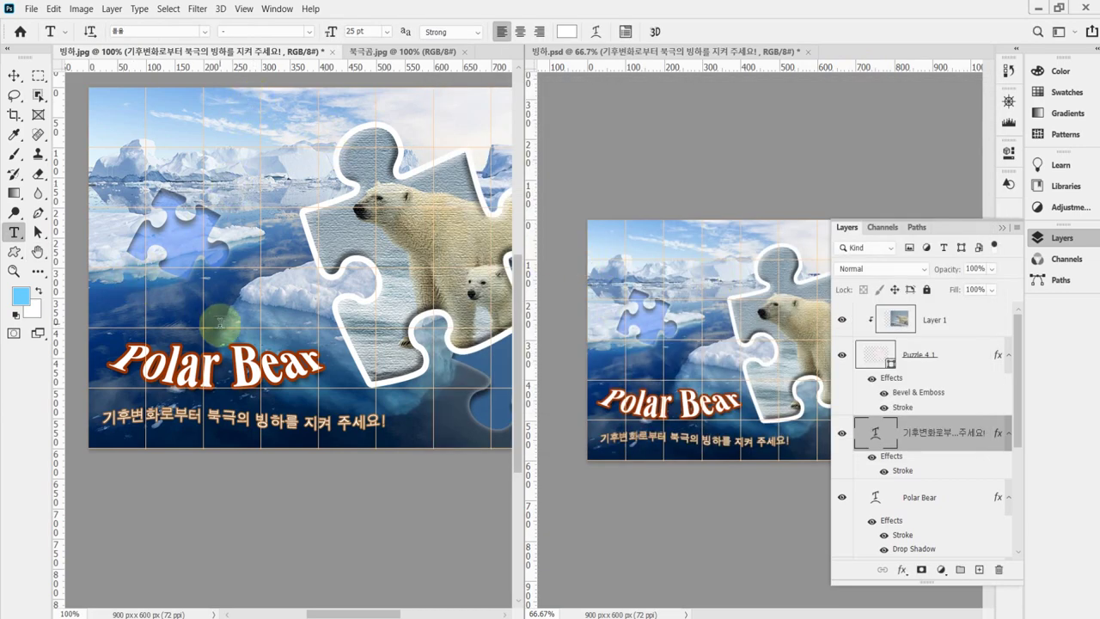
Step: Switch to the Move tool and select Layer 1, the bear photo clipped to the large puzzle piece
{"action": "key", "text": "ctrl+minus"}
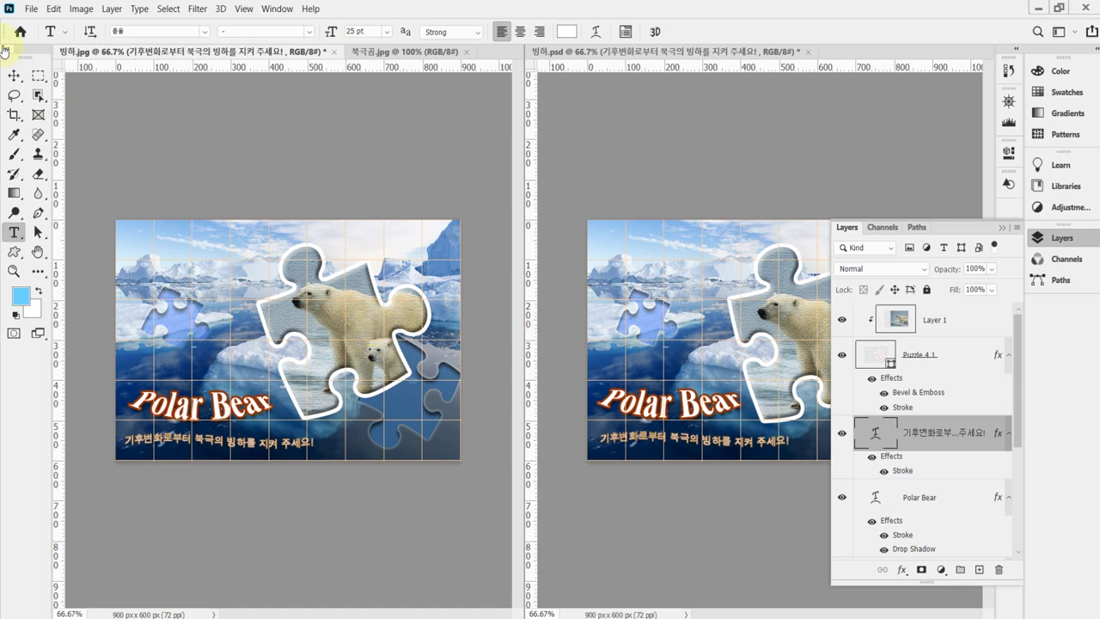
{"action": "left_click", "coordinate": [14, 78]}
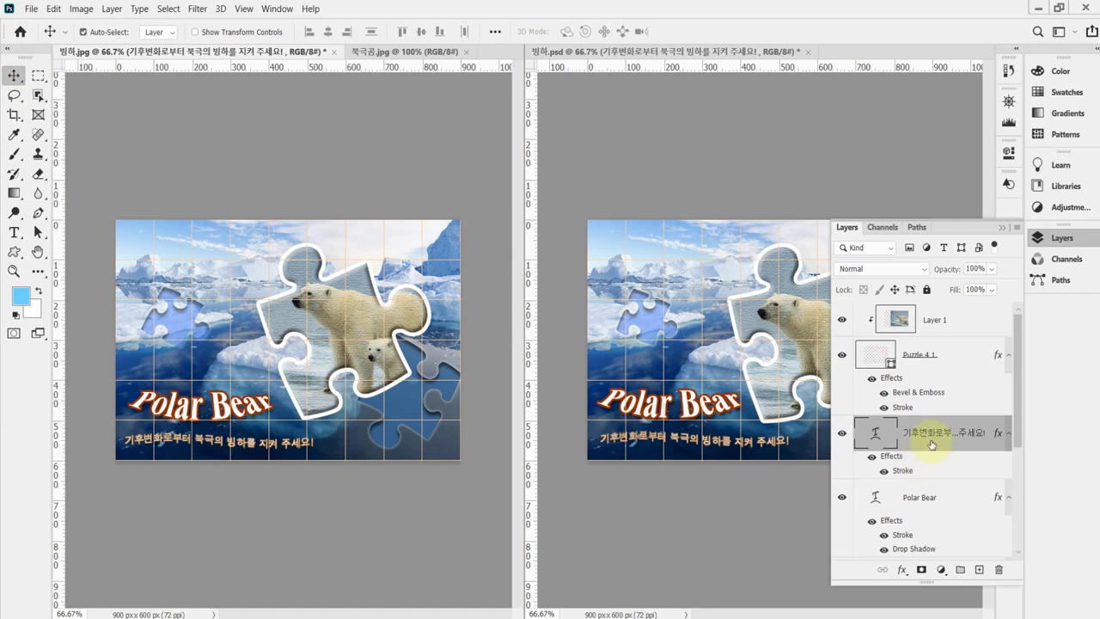
{"action": "left_click", "coordinate": [870, 358]}
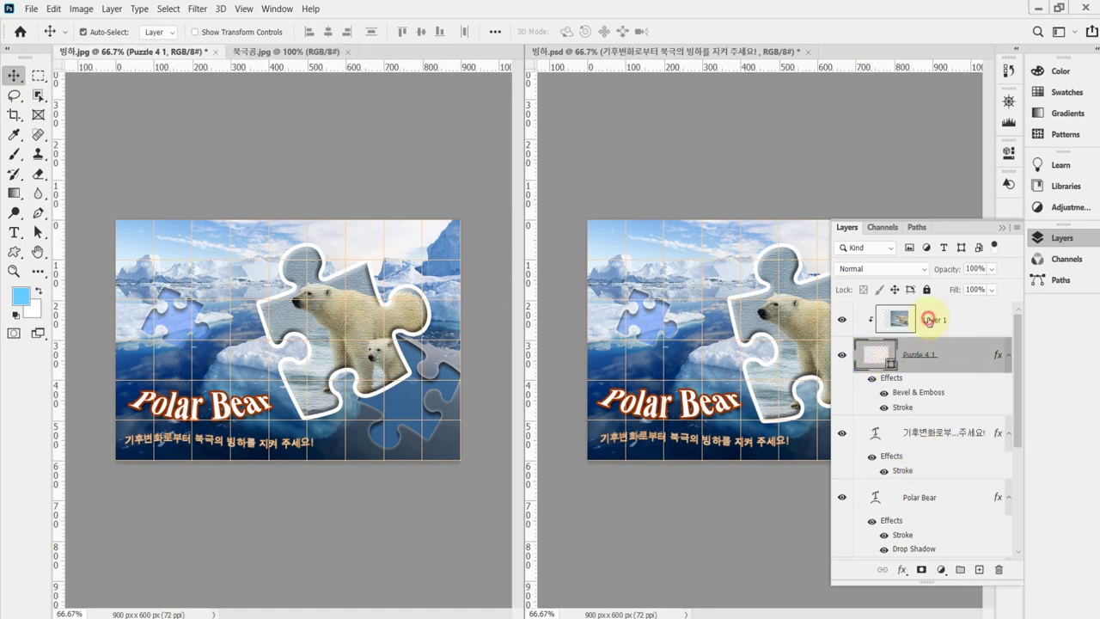
{"action": "left_click", "coordinate": [927, 320]}
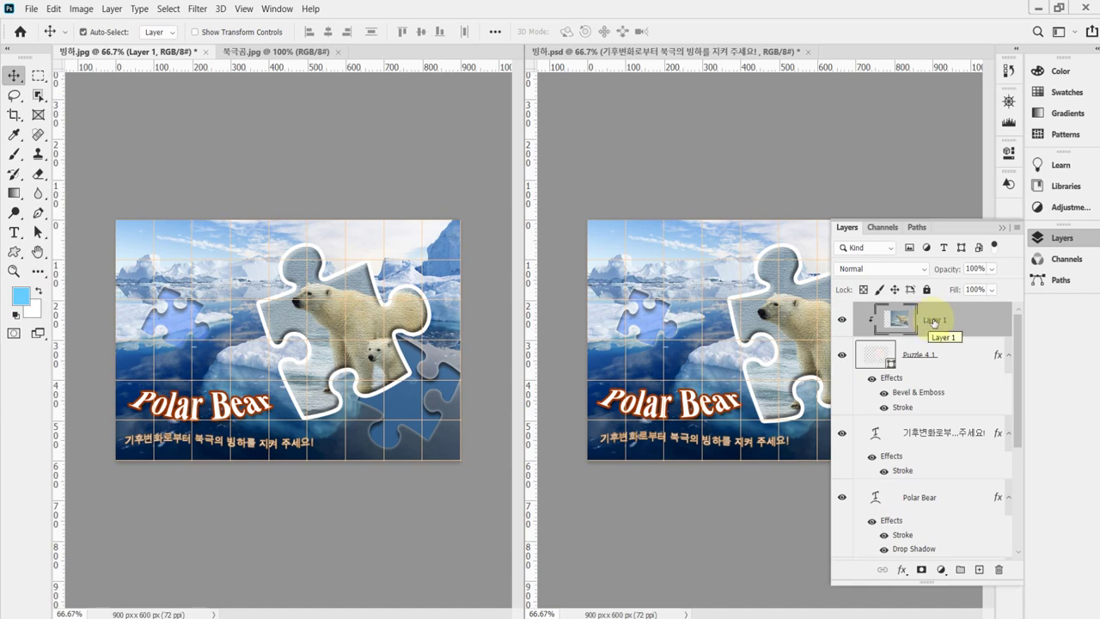